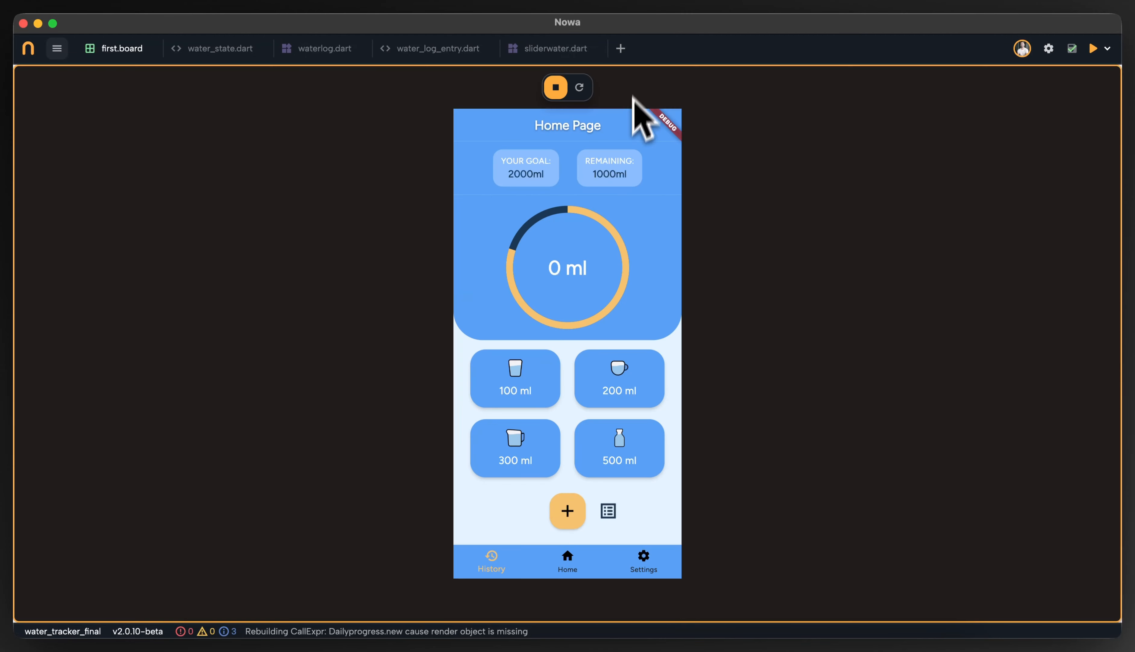
Log 100 ml, 200 ml and 300 ml drinks in the running app preview
{"action": "left_click", "coordinate": [558, 401]}
{"action": "left_click", "coordinate": [586, 390]}
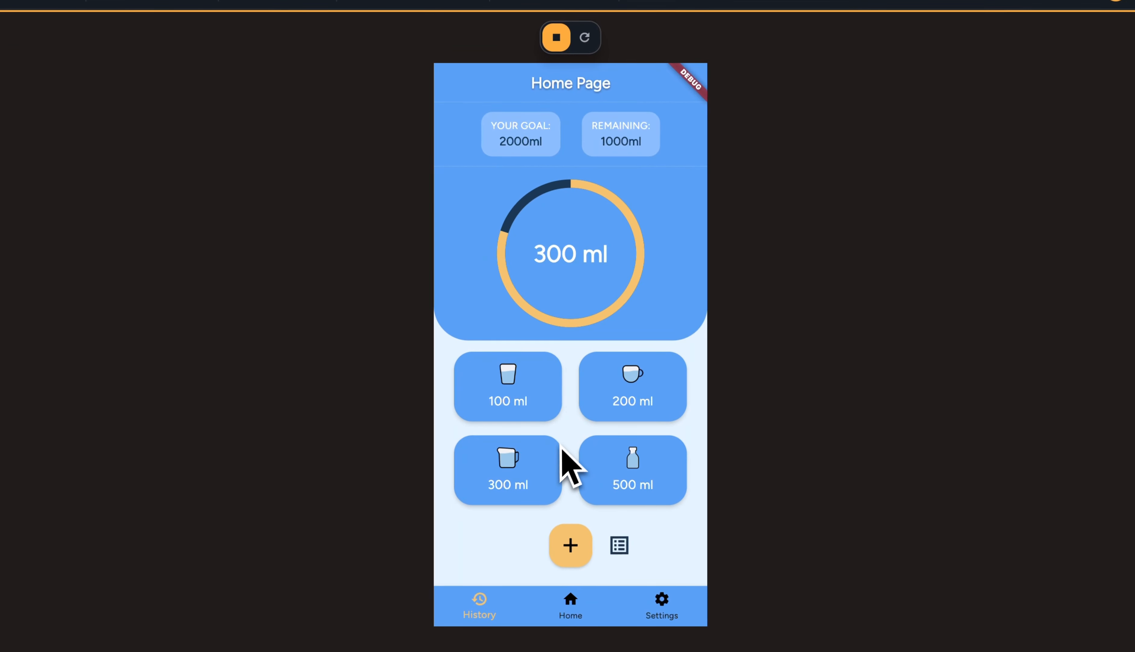
{"action": "left_click", "coordinate": [558, 443]}
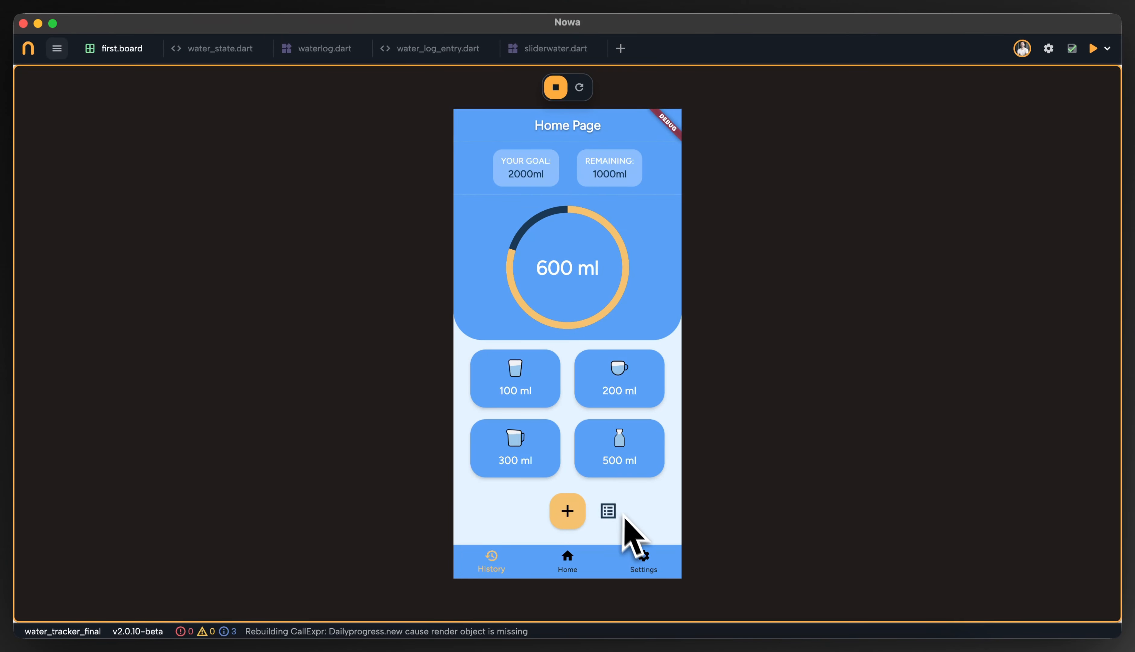
Open the daily logs, delete the 200 ml and 300 ml entries, and return to the home page
{"action": "left_click", "coordinate": [610, 512]}
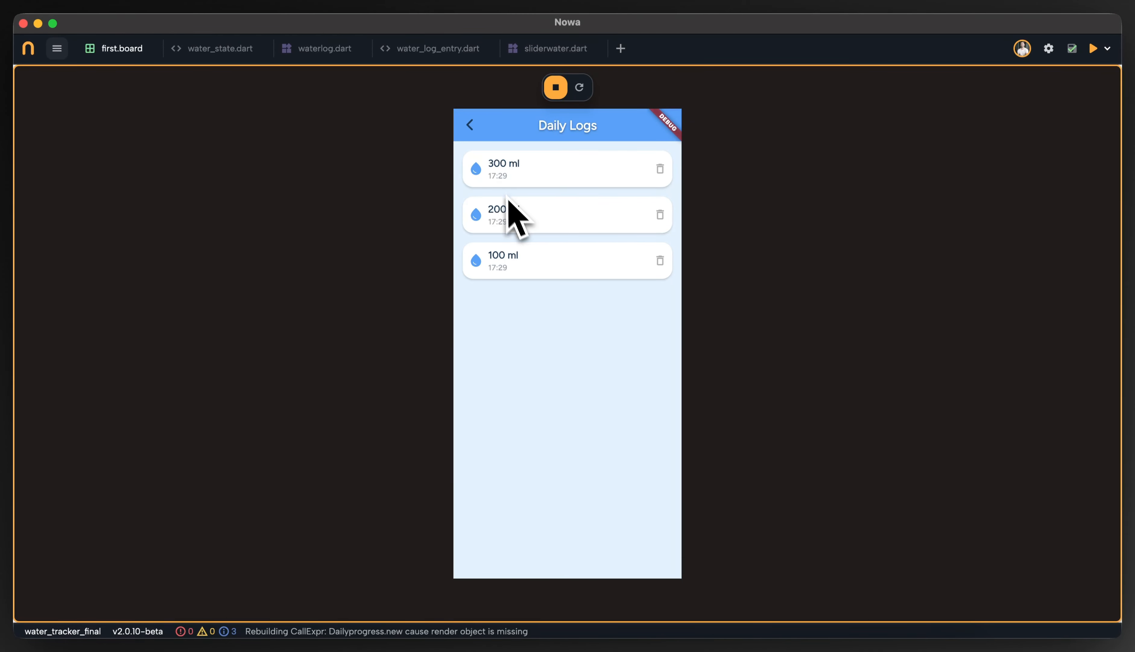
{"action": "left_click", "coordinate": [660, 215]}
{"action": "left_click", "coordinate": [660, 169]}
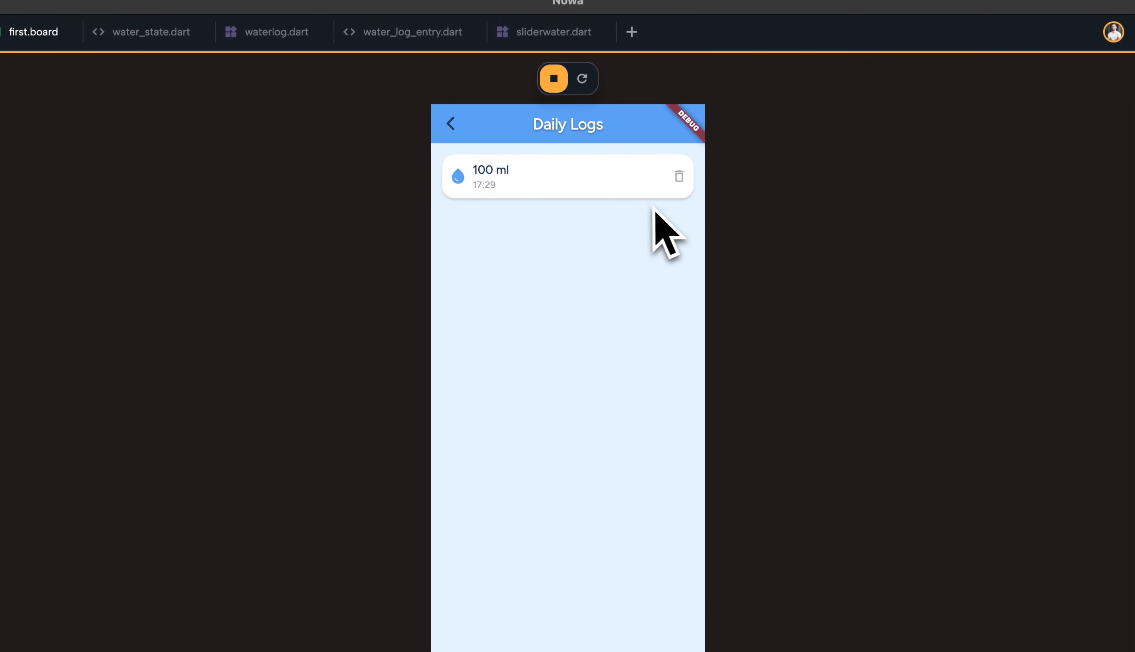
{"action": "left_click", "coordinate": [479, 149]}
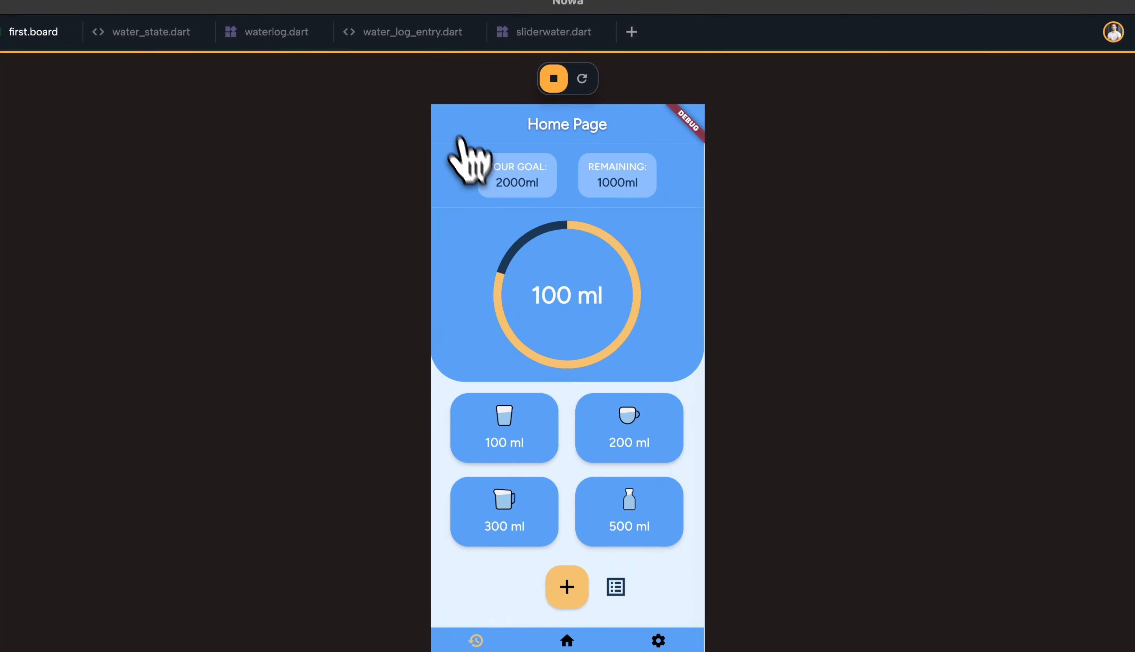
Switch between the bottom navigation tabs in the preview, then stop the running app
{"action": "left_click", "coordinate": [567, 563]}
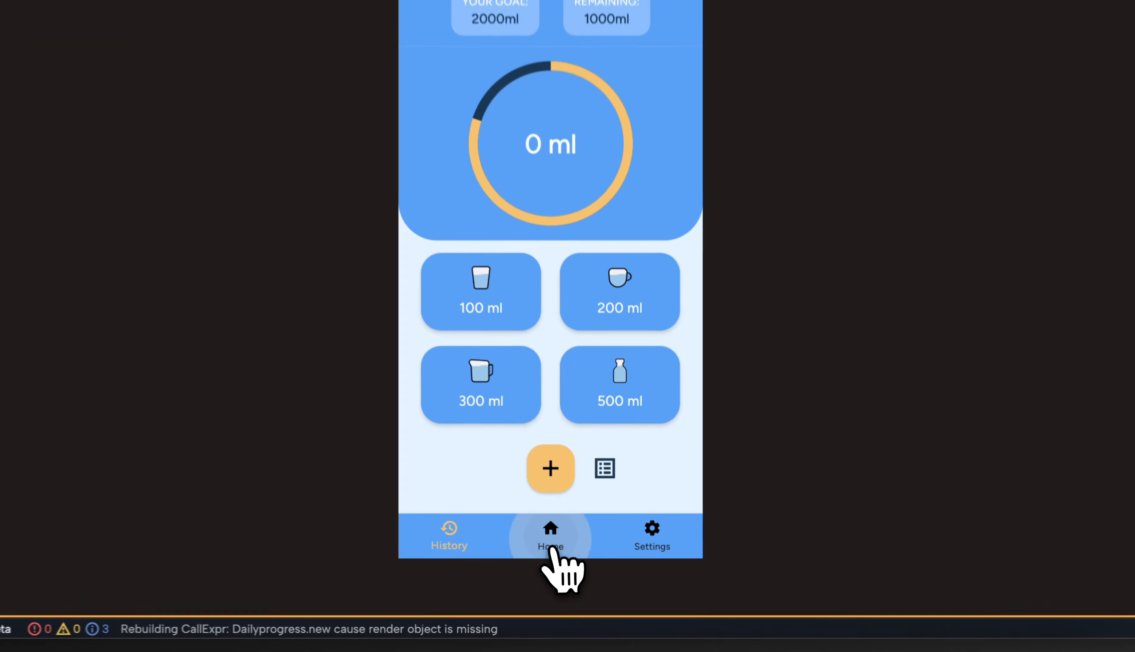
{"action": "left_click", "coordinate": [649, 558]}
{"action": "left_click", "coordinate": [583, 561]}
{"action": "left_click", "coordinate": [525, 563]}
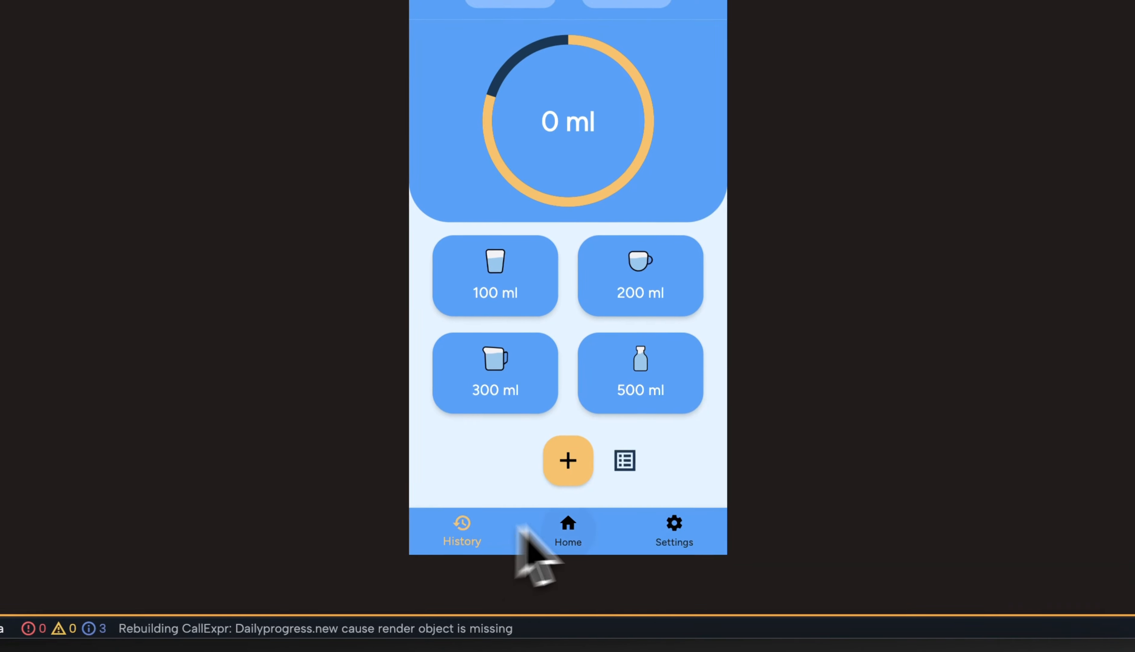
{"action": "left_click", "coordinate": [556, 37]}
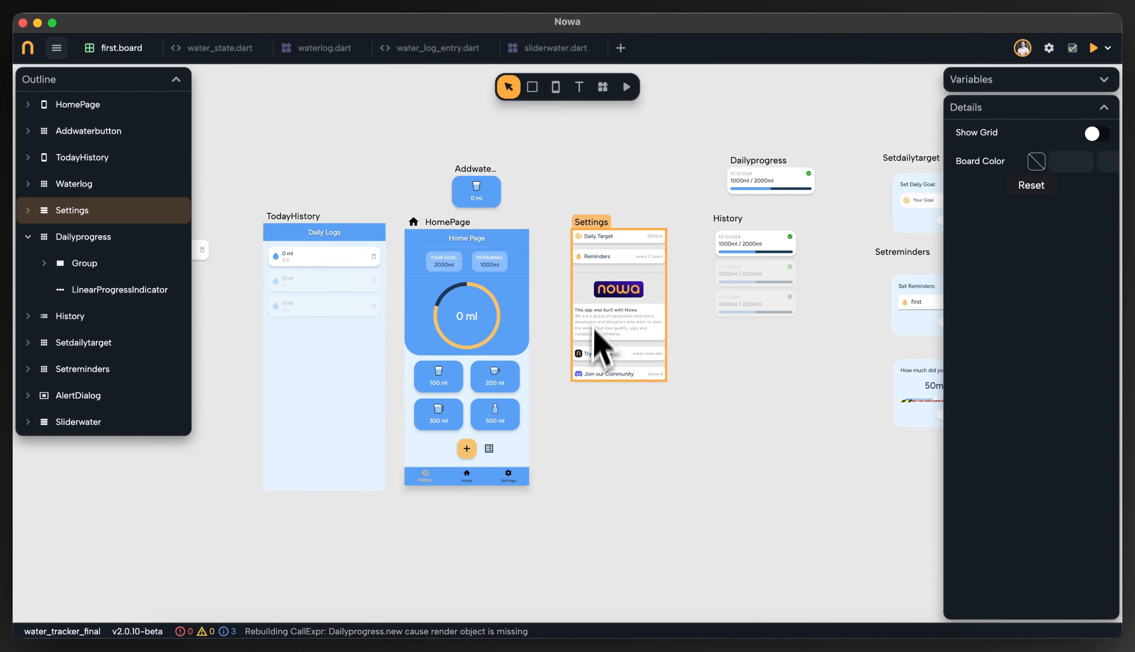
Pan and zoom around the board to inspect the app's screens and components
{"action": "scroll", "coordinate": [615, 333], "scroll_direction": "up", "scroll_amount": 5}
{"action": "left_click_drag", "start_coordinate": [658, 346], "coordinate": [547, 389]}
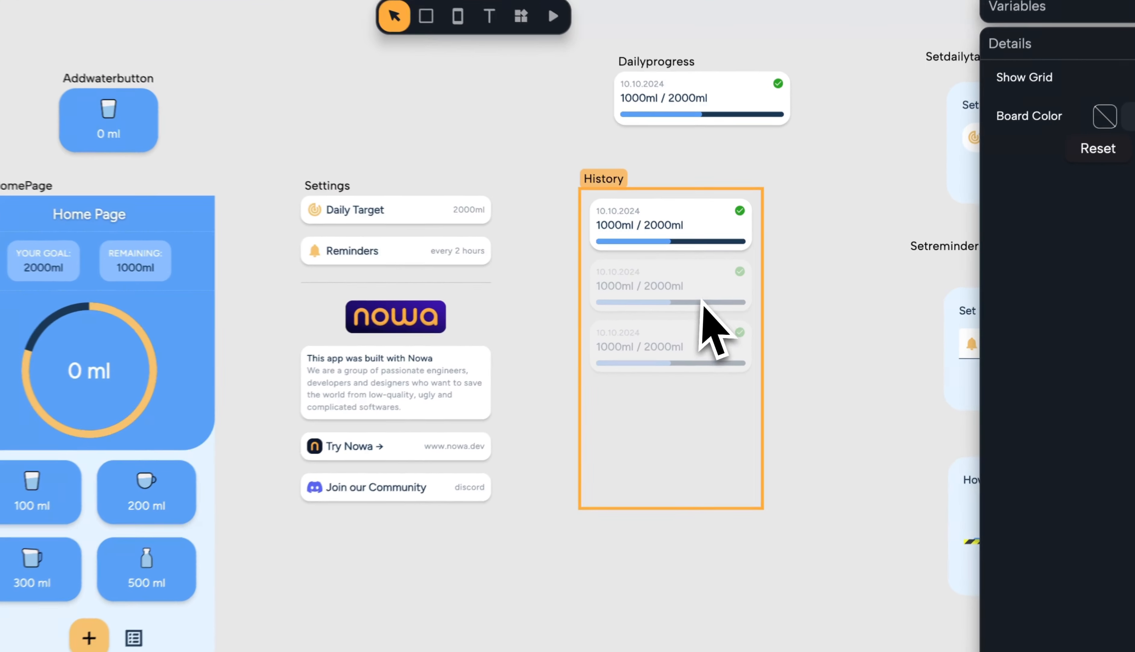
{"action": "scroll", "coordinate": [810, 329], "scroll_direction": "up", "scroll_amount": 1}
{"action": "left_click_drag", "start_coordinate": [810, 329], "coordinate": [666, 367]}
{"action": "scroll", "coordinate": [544, 281], "scroll_direction": "up", "scroll_amount": 8}
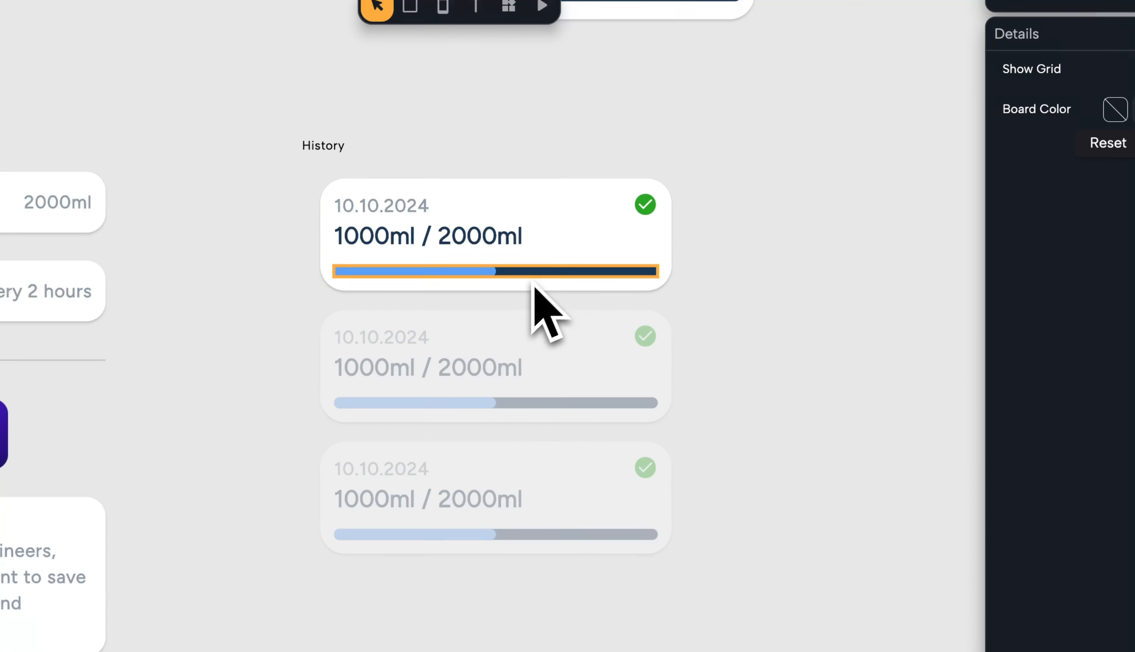
{"action": "scroll", "coordinate": [533, 282], "scroll_direction": "up", "scroll_amount": 2}
{"action": "scroll", "coordinate": [701, 285], "scroll_direction": "down", "scroll_amount": 4}
{"action": "left_click_drag", "start_coordinate": [763, 306], "coordinate": [651, 209]}
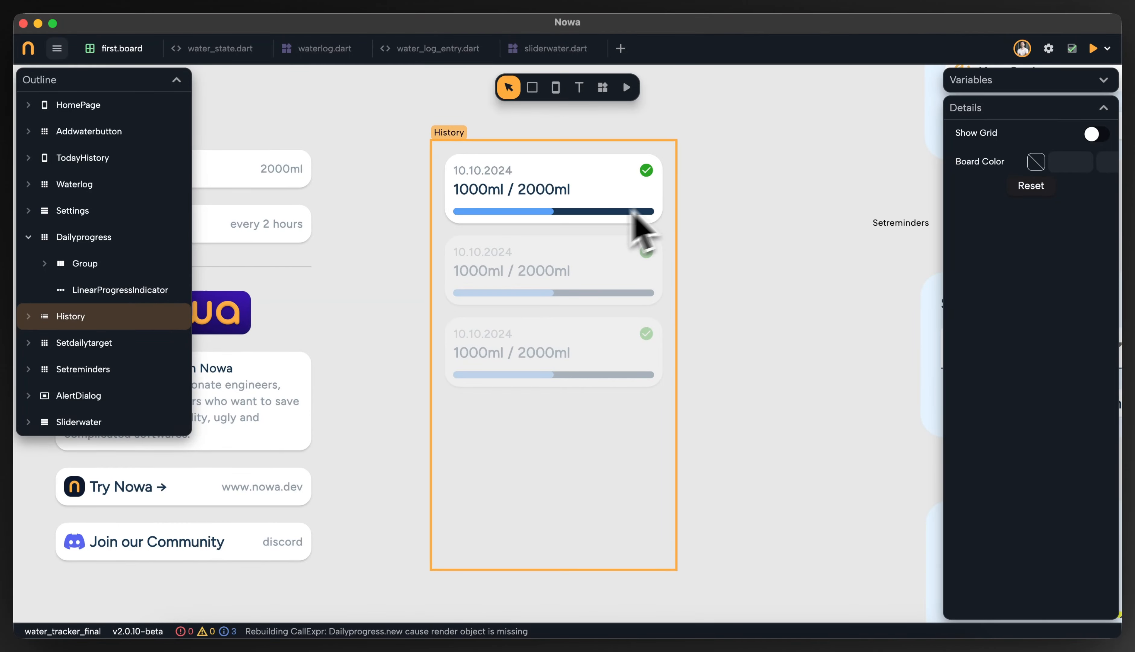
{"action": "left_click_drag", "start_coordinate": [361, 230], "coordinate": [665, 197]}
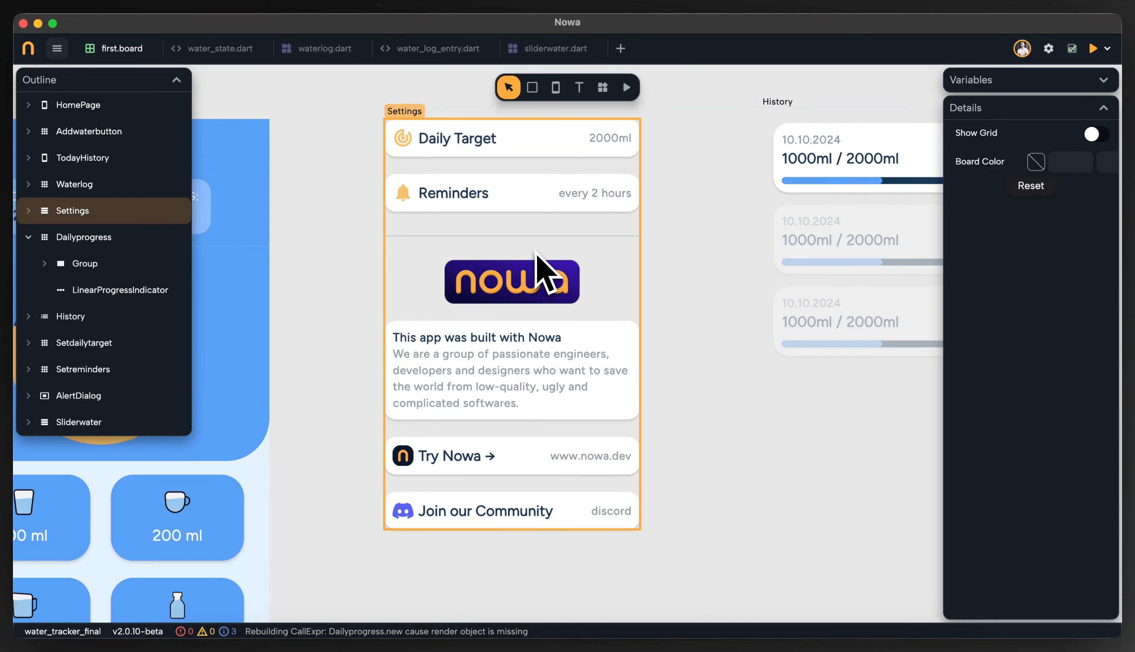
{"action": "scroll", "coordinate": [536, 253], "scroll_direction": "up", "scroll_amount": 1}
{"action": "scroll", "coordinate": [532, 307], "scroll_direction": "down", "scroll_amount": 5}
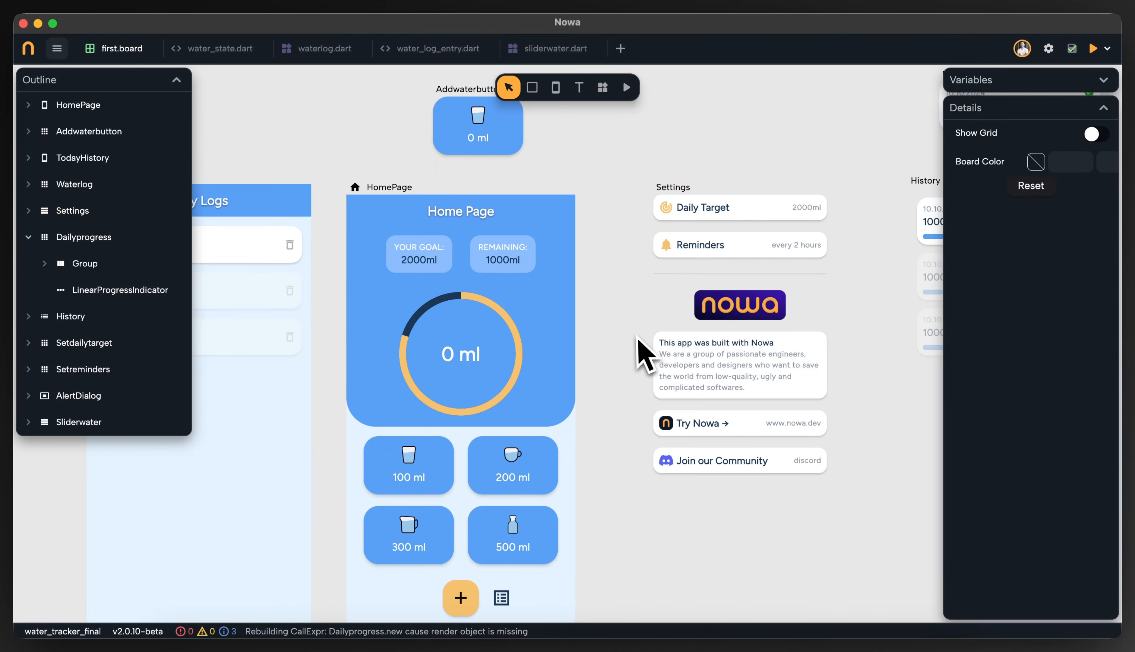
{"action": "left_click_drag", "start_coordinate": [656, 247], "coordinate": [673, 312]}
{"action": "scroll", "coordinate": [650, 297], "scroll_direction": "up", "scroll_amount": 3}
{"action": "scroll", "coordinate": [697, 264], "scroll_direction": "down", "scroll_amount": 1}
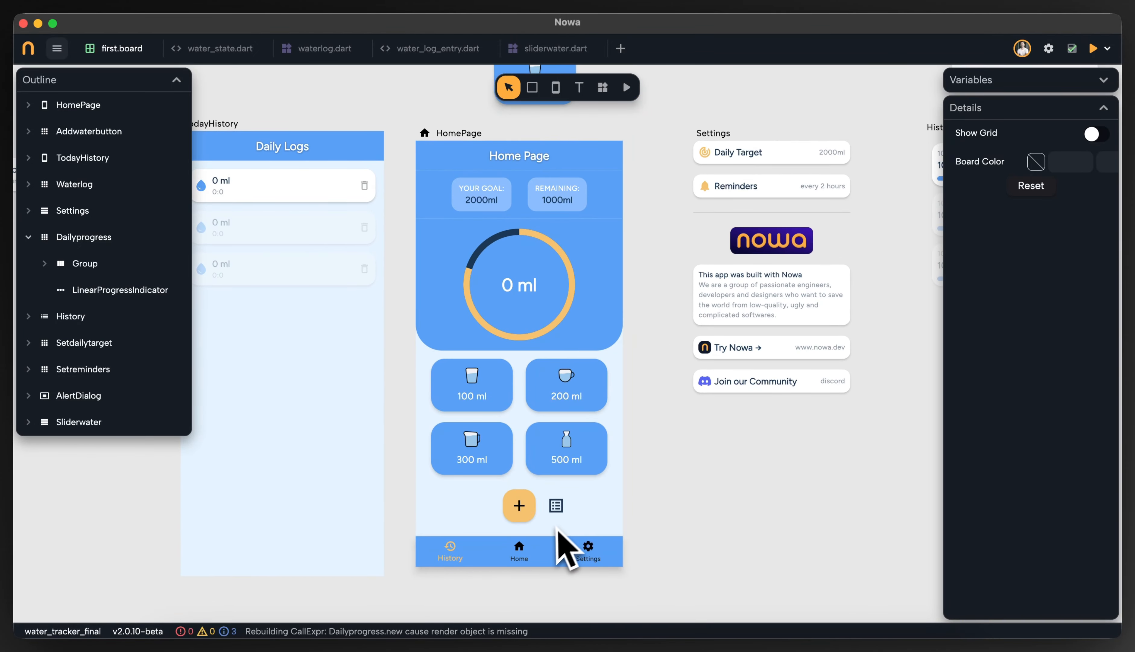
{"action": "scroll", "coordinate": [638, 537], "scroll_direction": "down", "scroll_amount": 5}
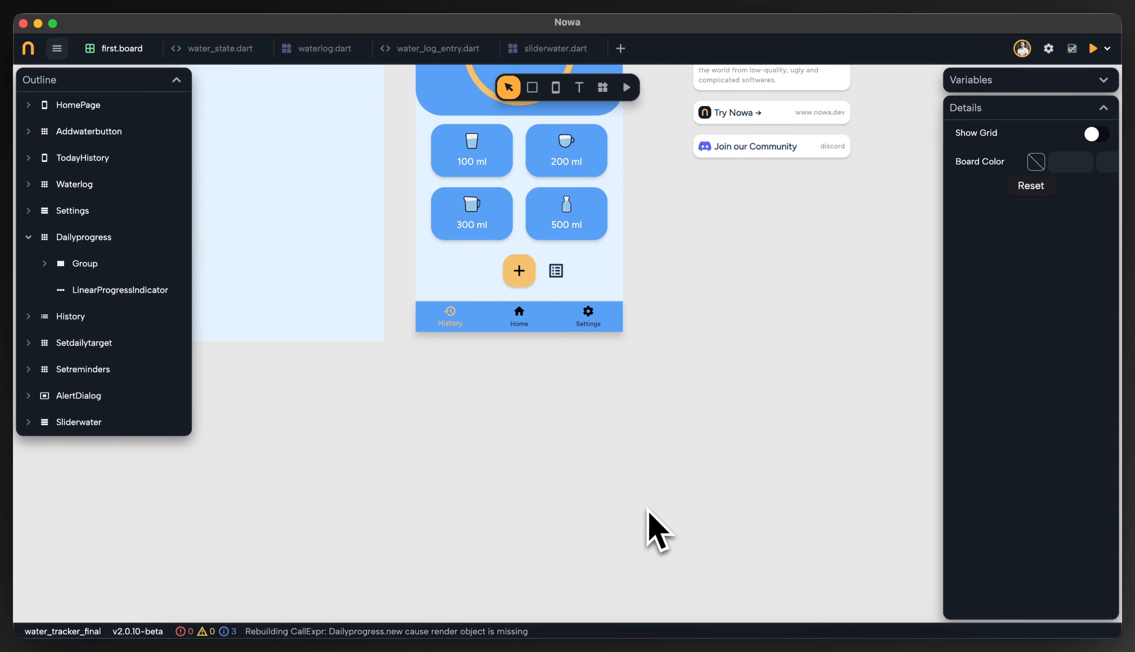
{"action": "scroll", "coordinate": [608, 239], "scroll_direction": "down", "scroll_amount": 4}
{"action": "scroll", "coordinate": [629, 317], "scroll_direction": "up", "scroll_amount": 8}
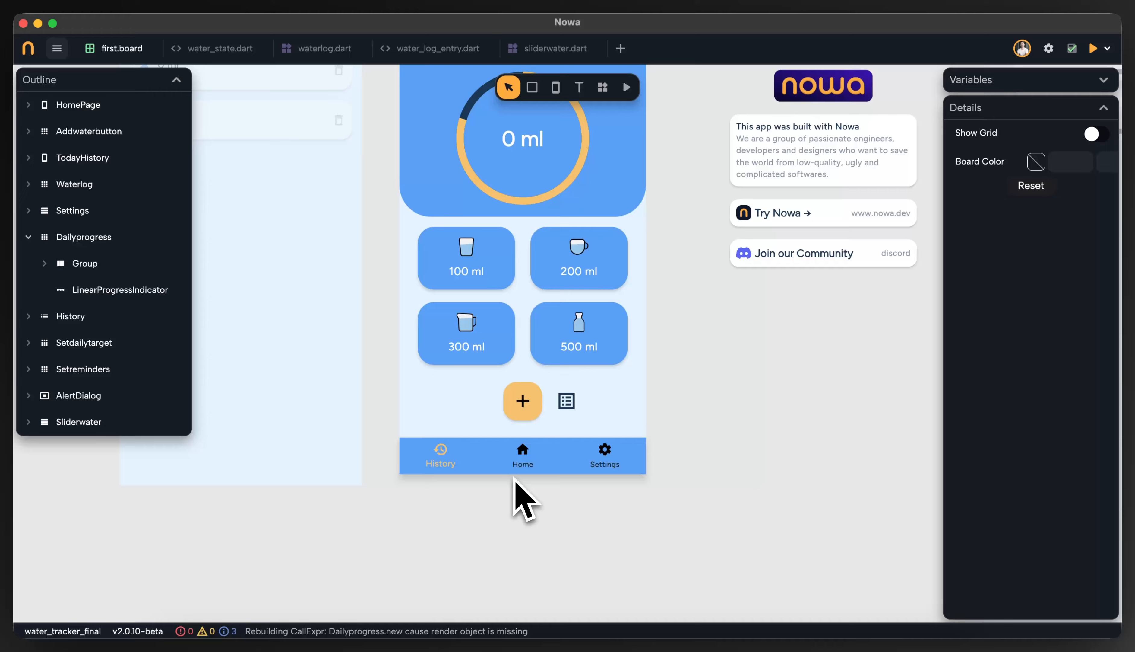
{"action": "scroll", "coordinate": [514, 477], "scroll_direction": "up", "scroll_amount": 2}
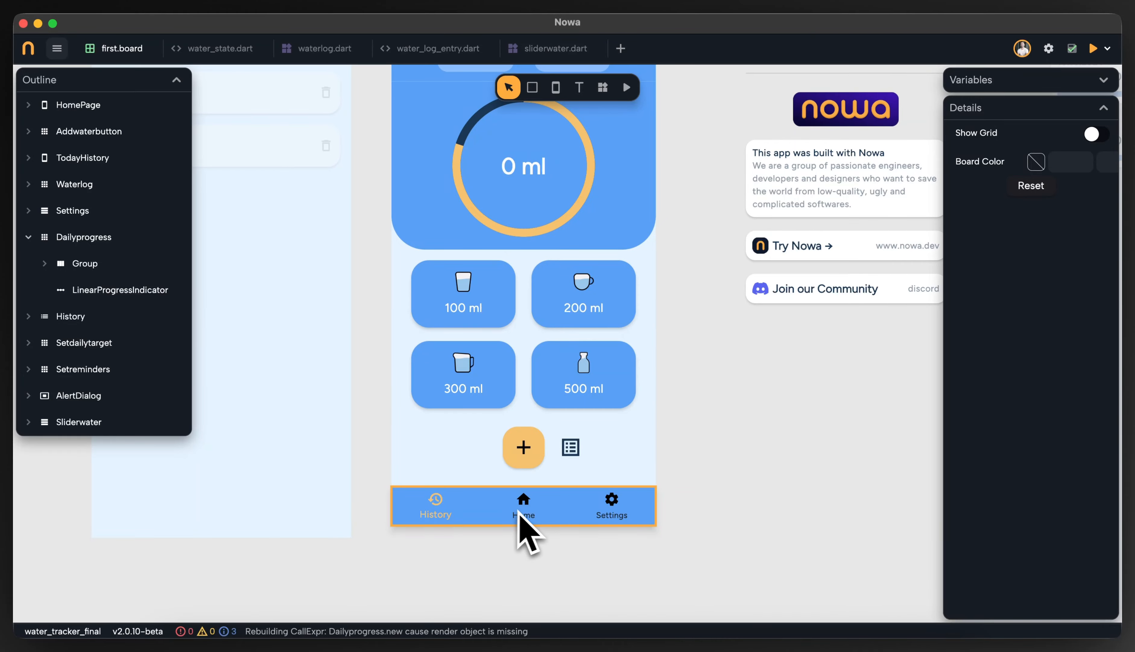
{"action": "scroll", "coordinate": [611, 515], "scroll_direction": "down", "scroll_amount": 3}
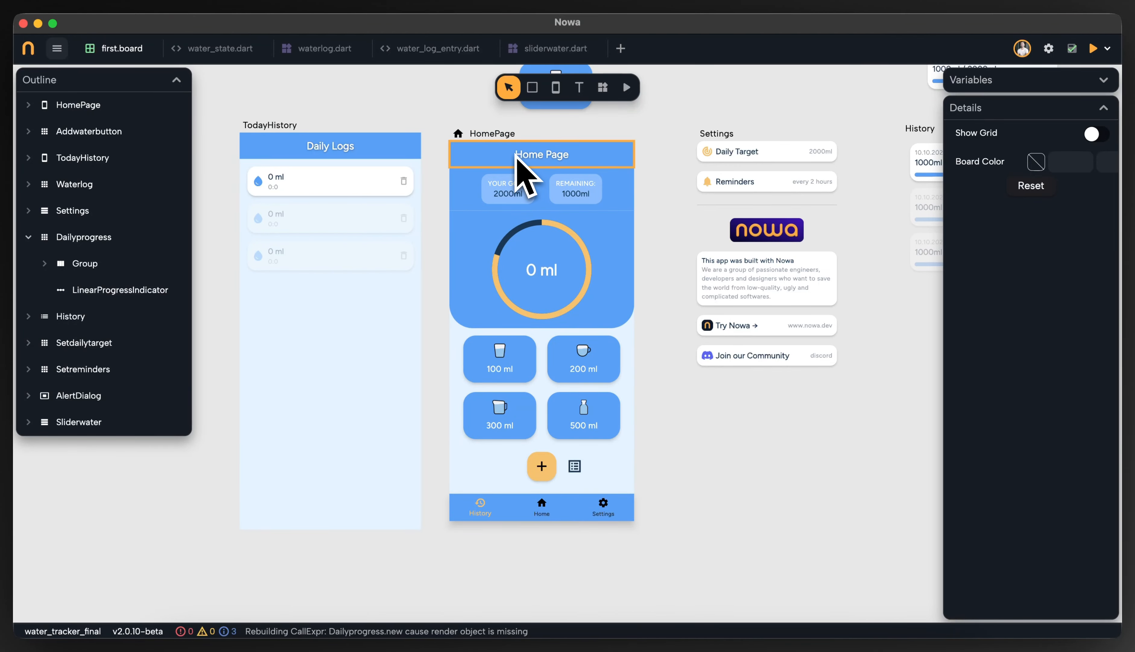
{"action": "scroll", "coordinate": [528, 253], "scroll_direction": "up", "scroll_amount": 1}
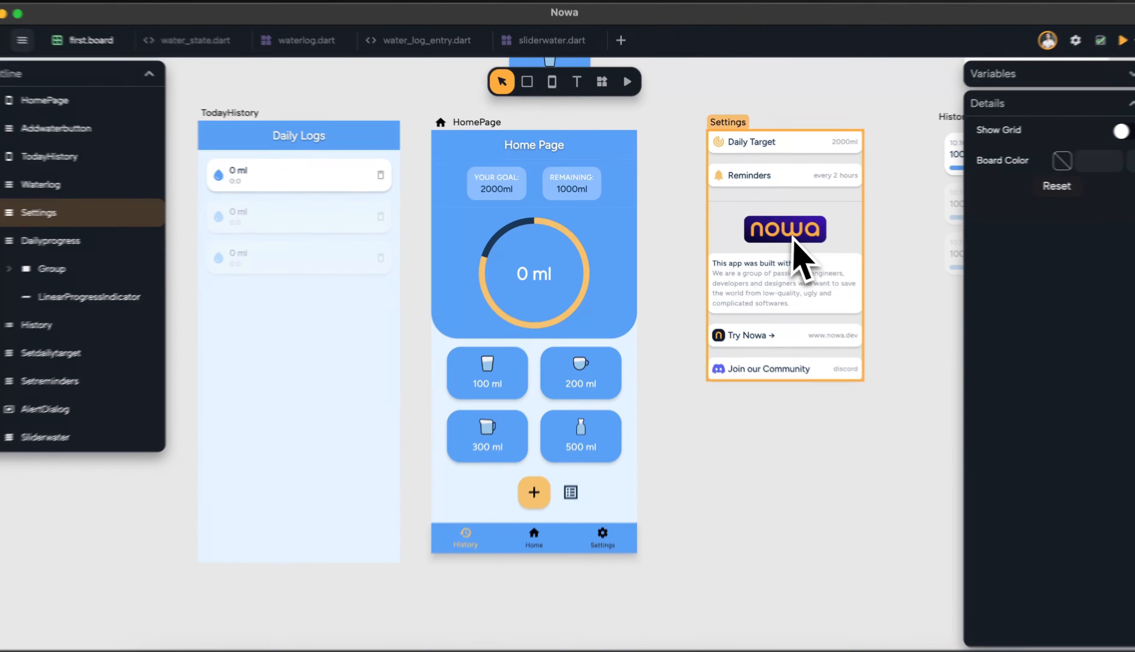
{"action": "left_click_drag", "start_coordinate": [815, 238], "coordinate": [707, 274]}
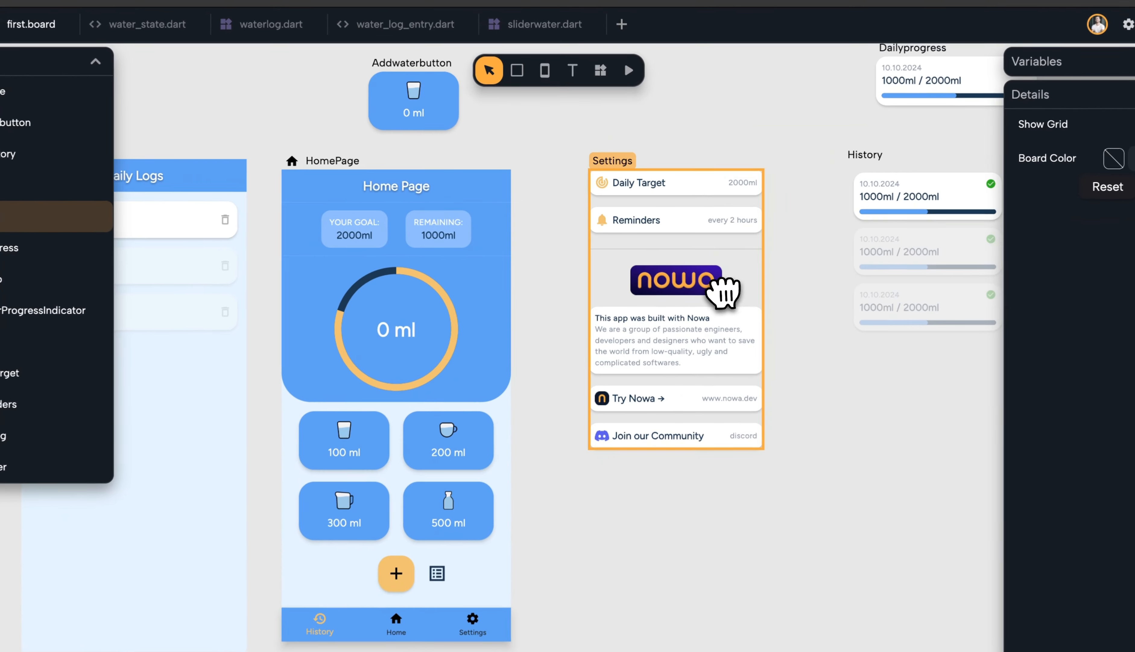
{"action": "scroll", "coordinate": [676, 226], "scroll_direction": "up", "scroll_amount": 1}
{"action": "left_click_drag", "start_coordinate": [776, 249], "coordinate": [471, 315]}
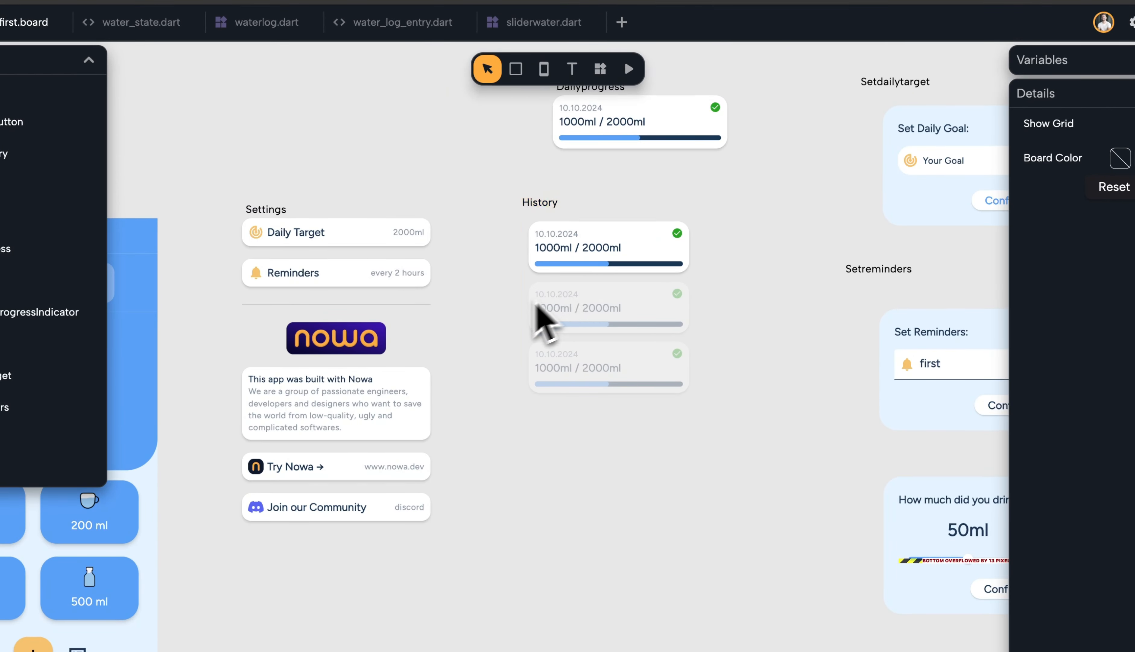
{"action": "left_click_drag", "start_coordinate": [540, 315], "coordinate": [843, 307]}
{"action": "left_click_drag", "start_coordinate": [492, 336], "coordinate": [694, 221]}
{"action": "scroll", "coordinate": [586, 226], "scroll_direction": "down", "scroll_amount": 1}
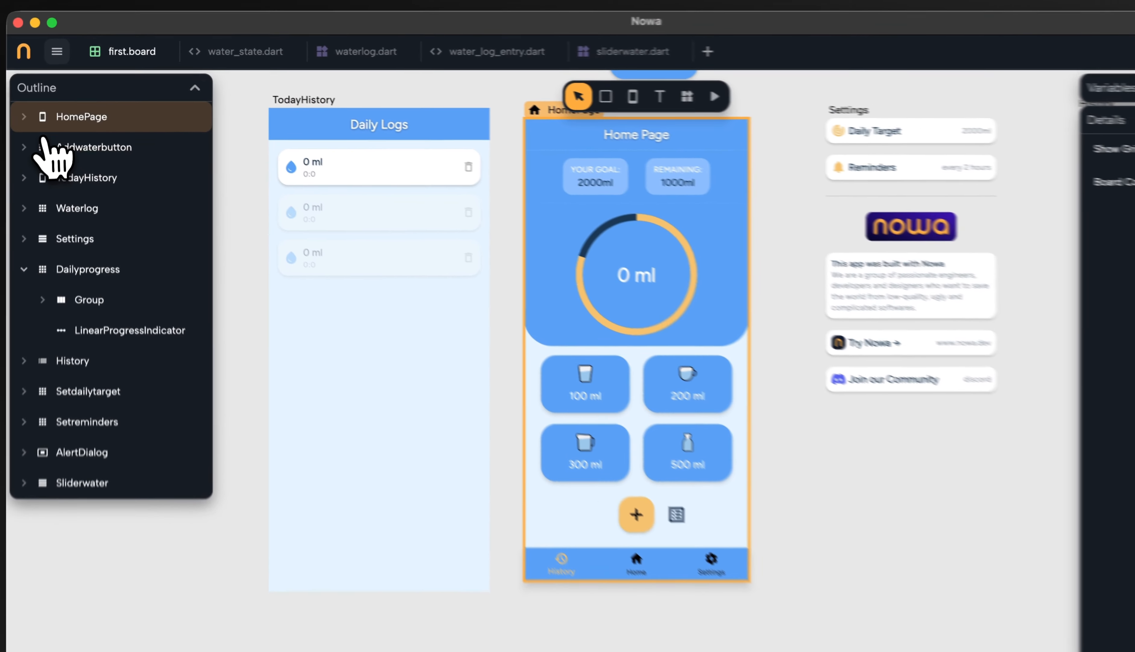
Wrap all five top-level groups of HomePage together in a new group
{"action": "left_click", "coordinate": [25, 117]}
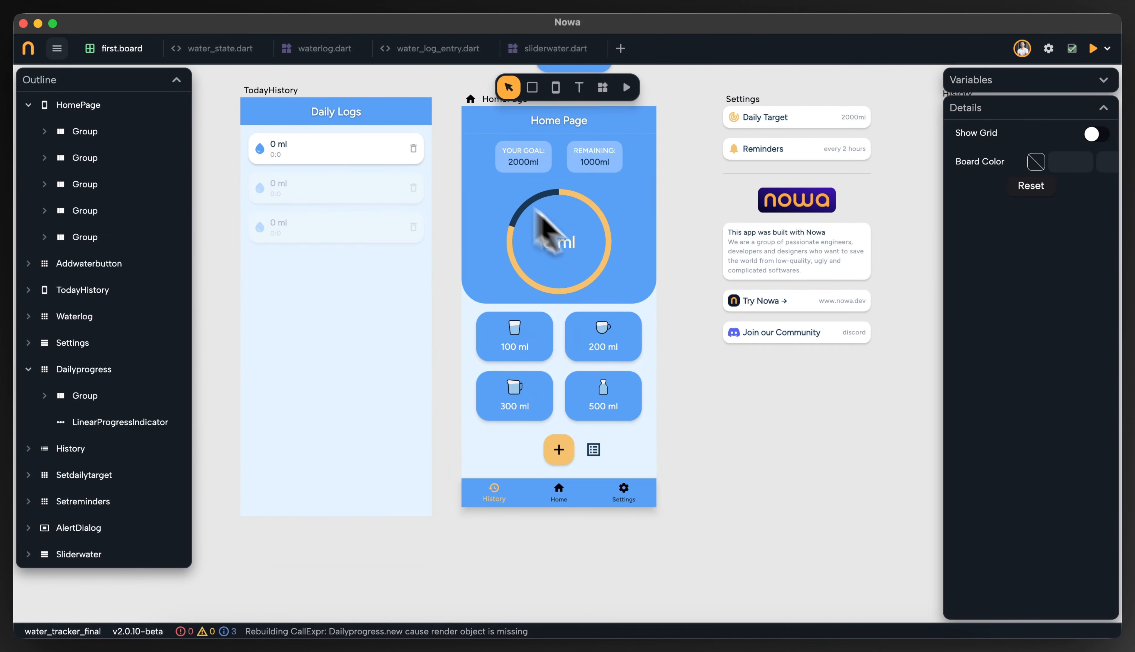
{"action": "left_click_drag", "start_coordinate": [687, 223], "coordinate": [688, 257]}
{"action": "left_click", "coordinate": [120, 105]}
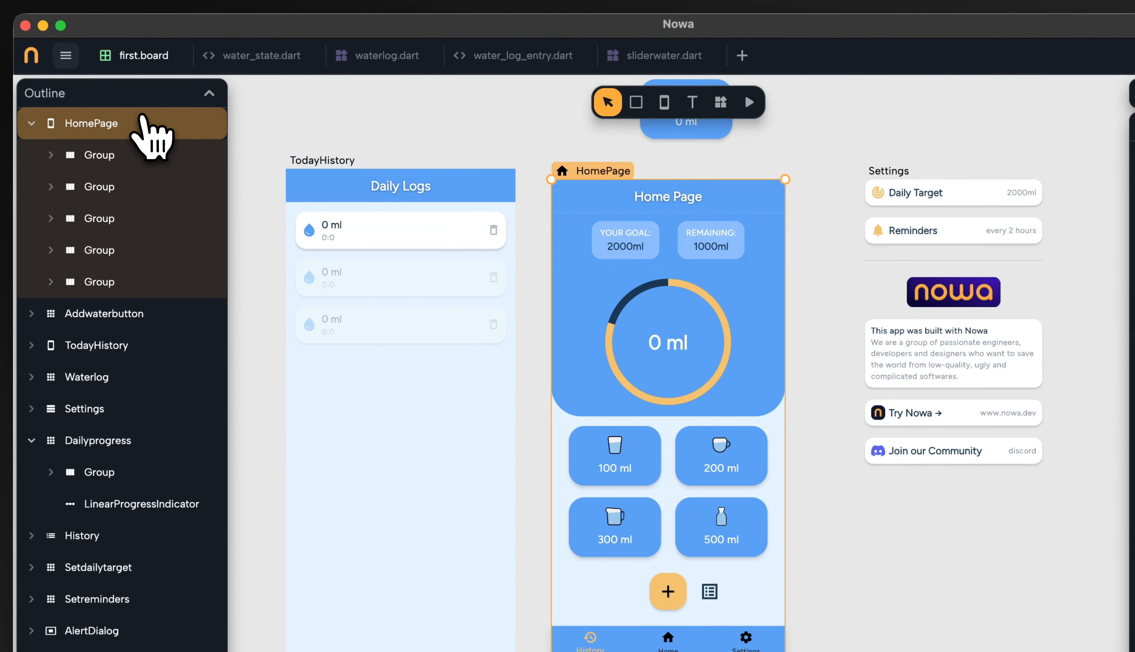
{"action": "left_click", "coordinate": [139, 157]}
{"action": "left_click", "coordinate": [137, 188]}
{"action": "left_click", "coordinate": [137, 220]}
{"action": "left_click", "coordinate": [139, 251]}
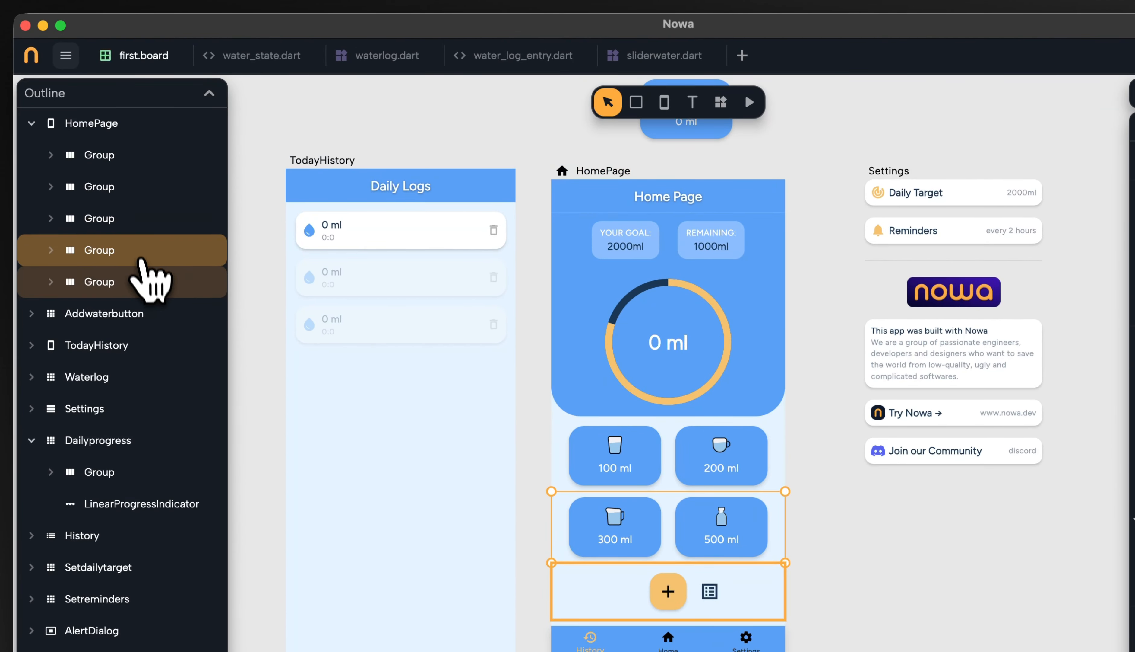
{"action": "left_click", "coordinate": [140, 217]}
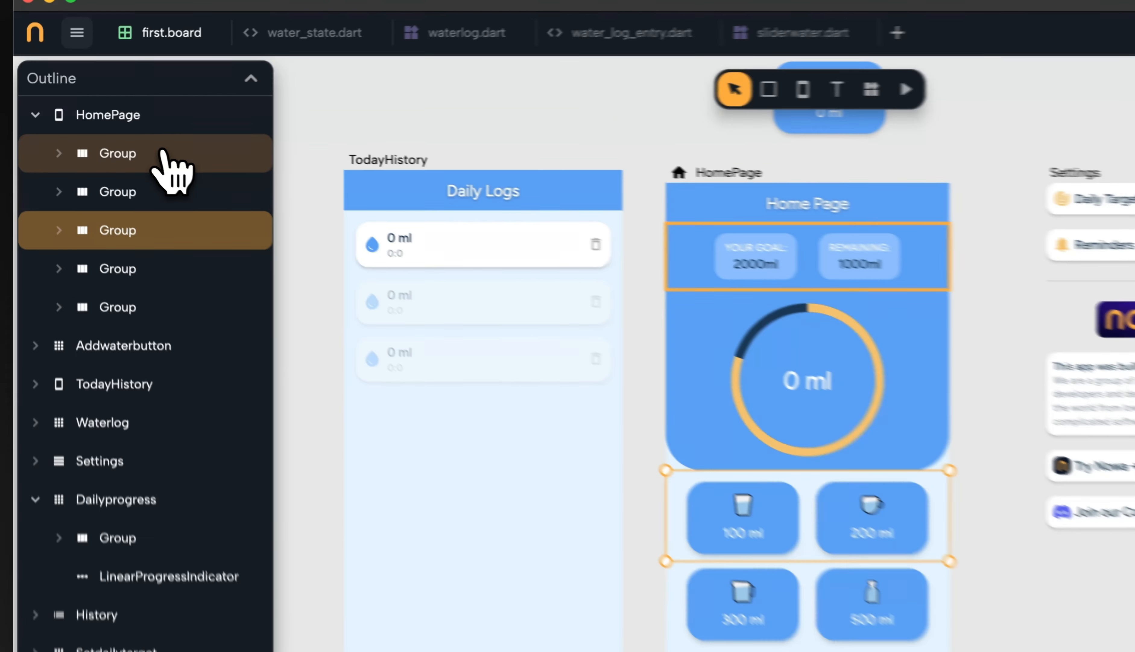
{"action": "left_click", "coordinate": [118, 133]}
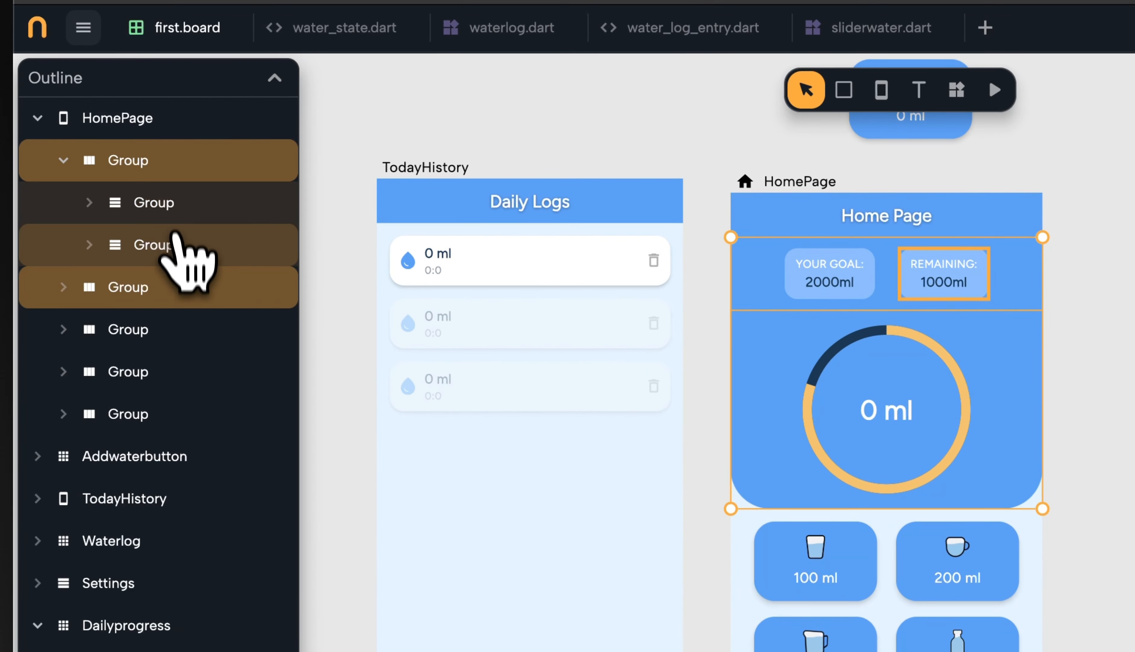
{"action": "left_click", "coordinate": [177, 319], "text": "shift"}
{"action": "left_click", "coordinate": [160, 383], "text": "shift"}
{"action": "left_click", "coordinate": [157, 415], "text": "shift"}
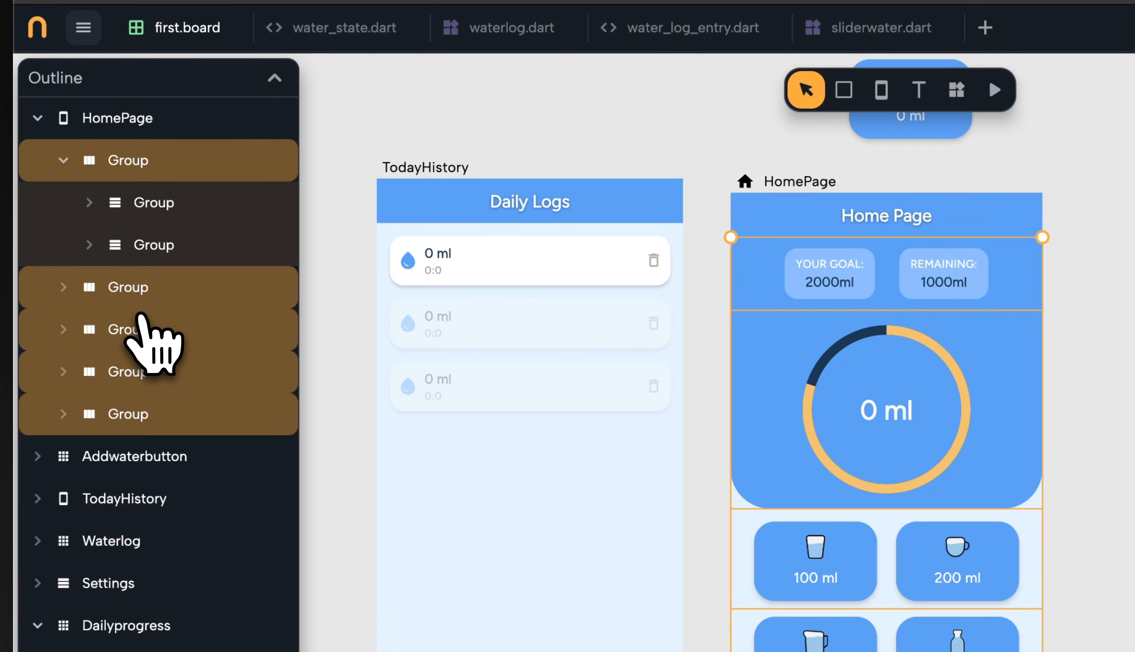
{"action": "key", "text": "super+g"}
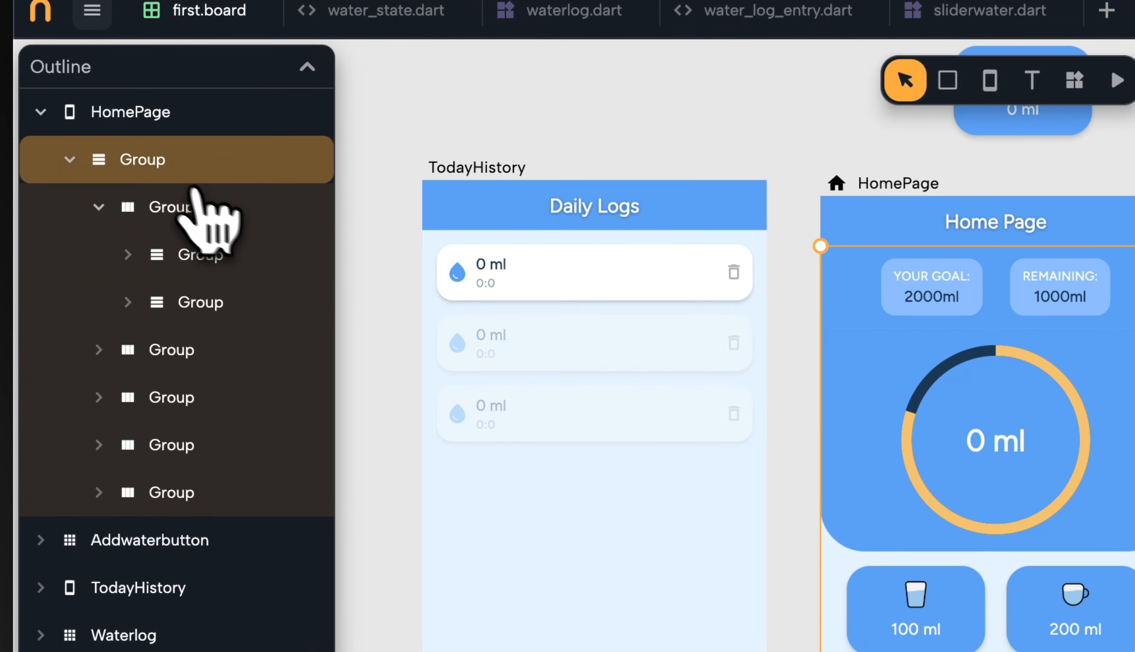
Turn the group wrapping HomePage's sections into a new component named HomeComp
{"action": "left_click", "coordinate": [98, 207]}
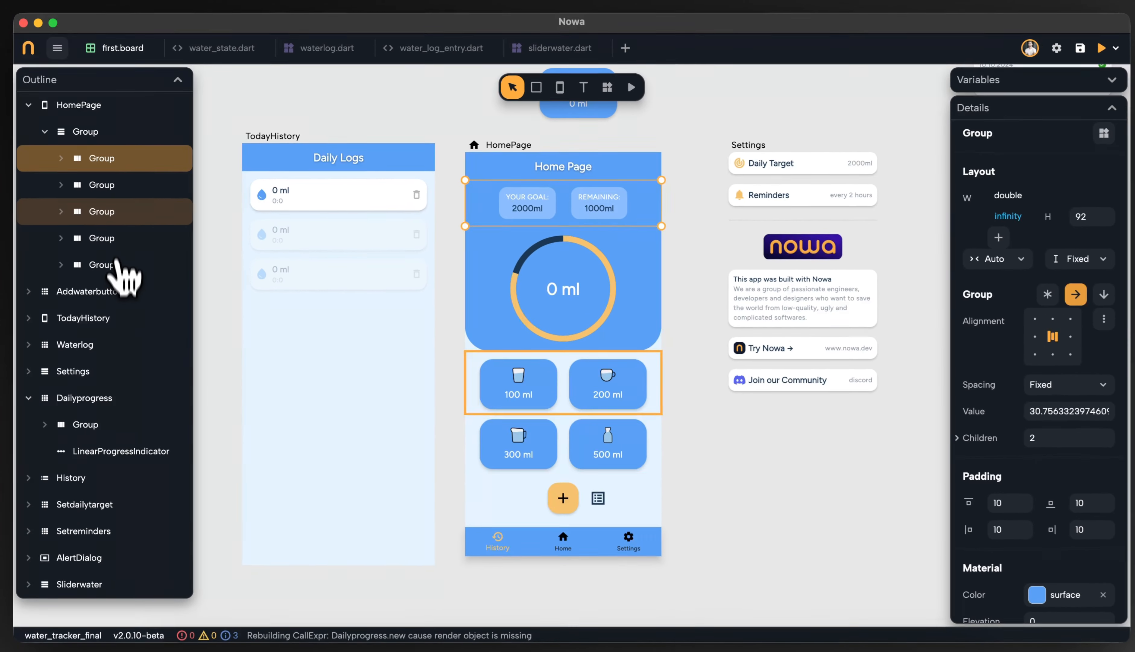
{"action": "left_click", "coordinate": [108, 139]}
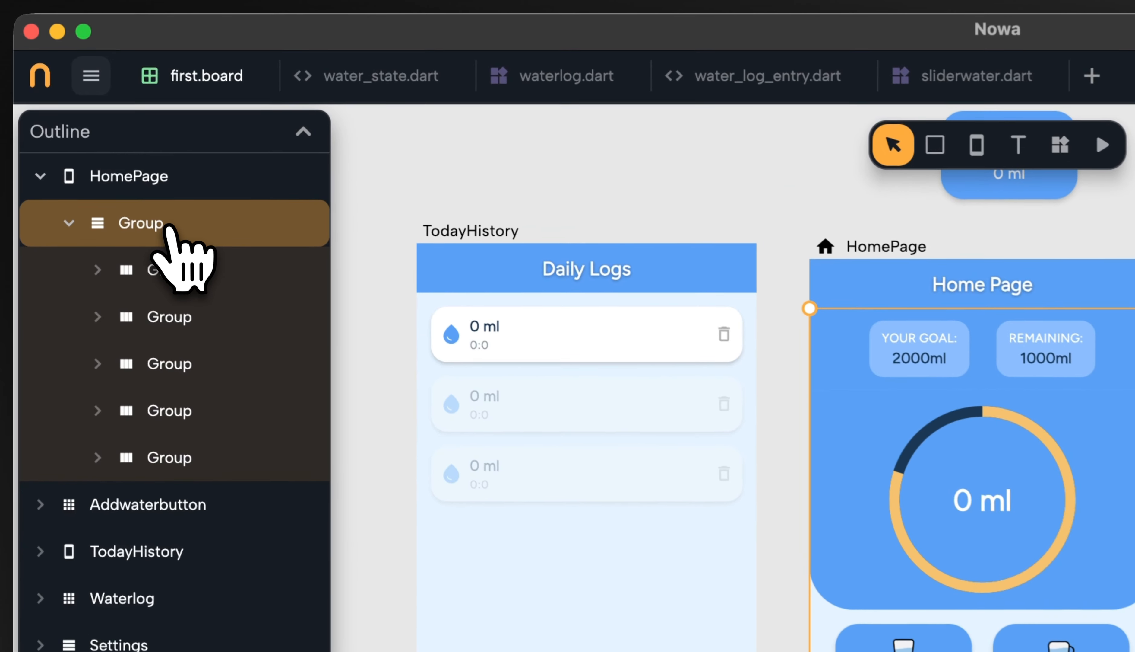
{"action": "left_click", "coordinate": [139, 180]}
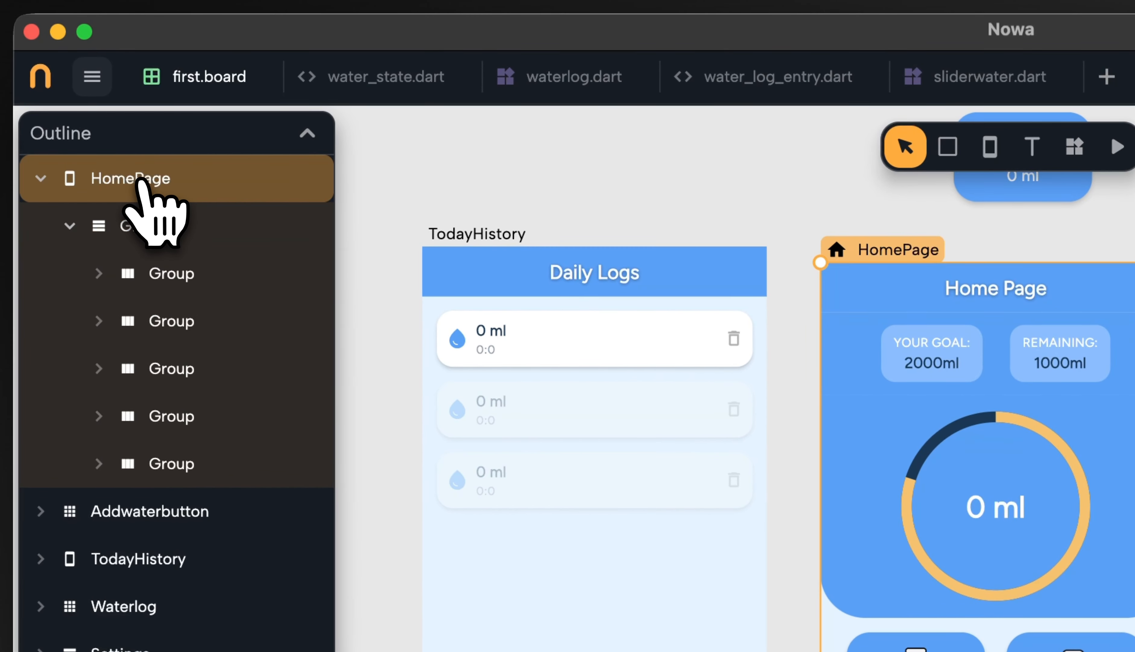
{"action": "left_click", "coordinate": [170, 223]}
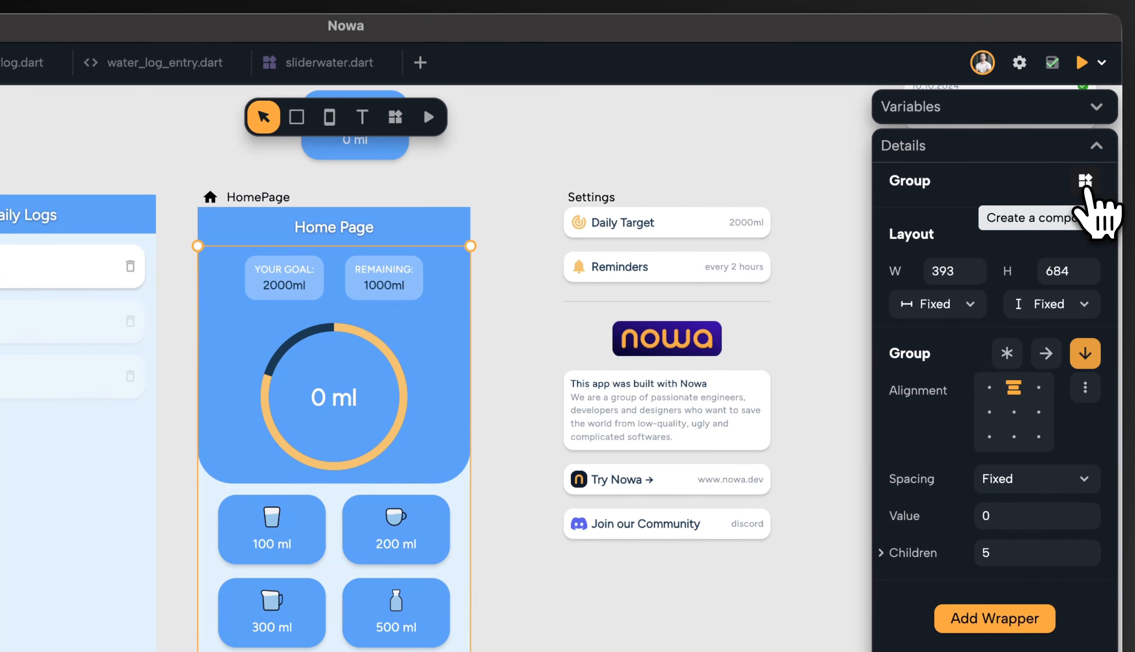
{"action": "left_click", "coordinate": [1085, 180]}
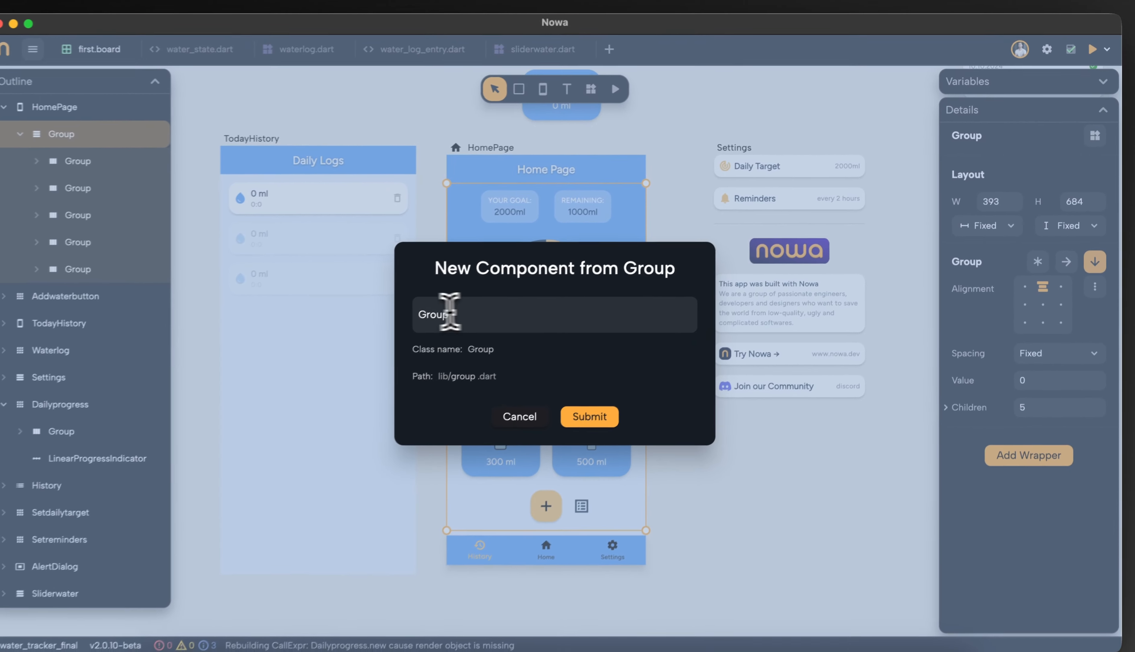
{"action": "double_click", "coordinate": [192, 421]}
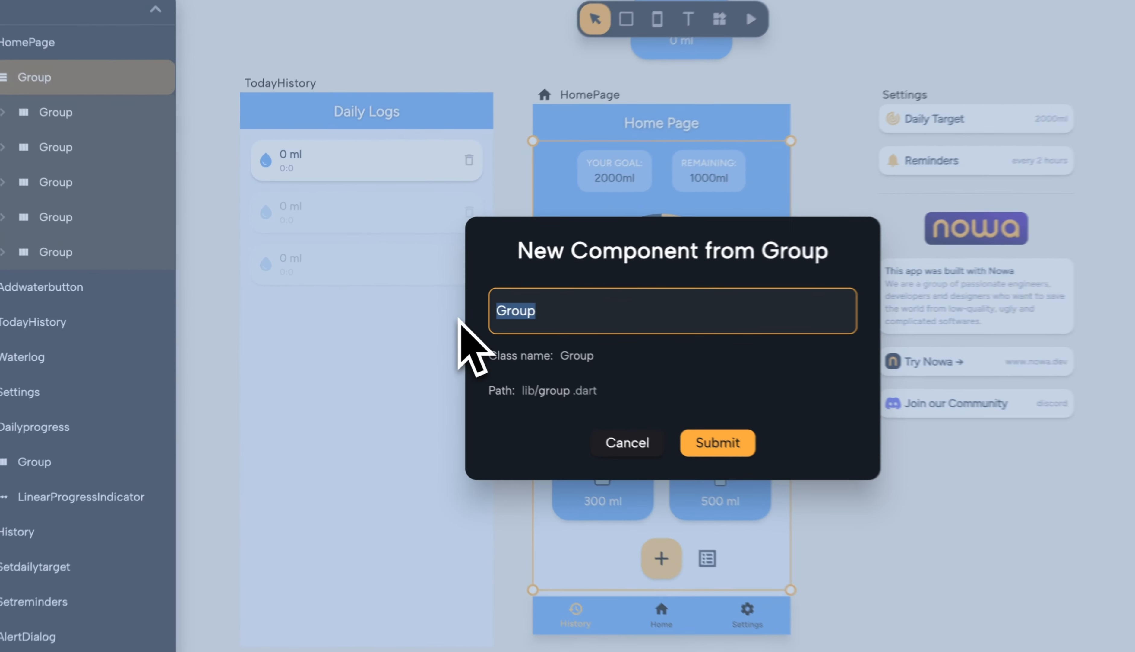
{"action": "type", "text": "Home"}
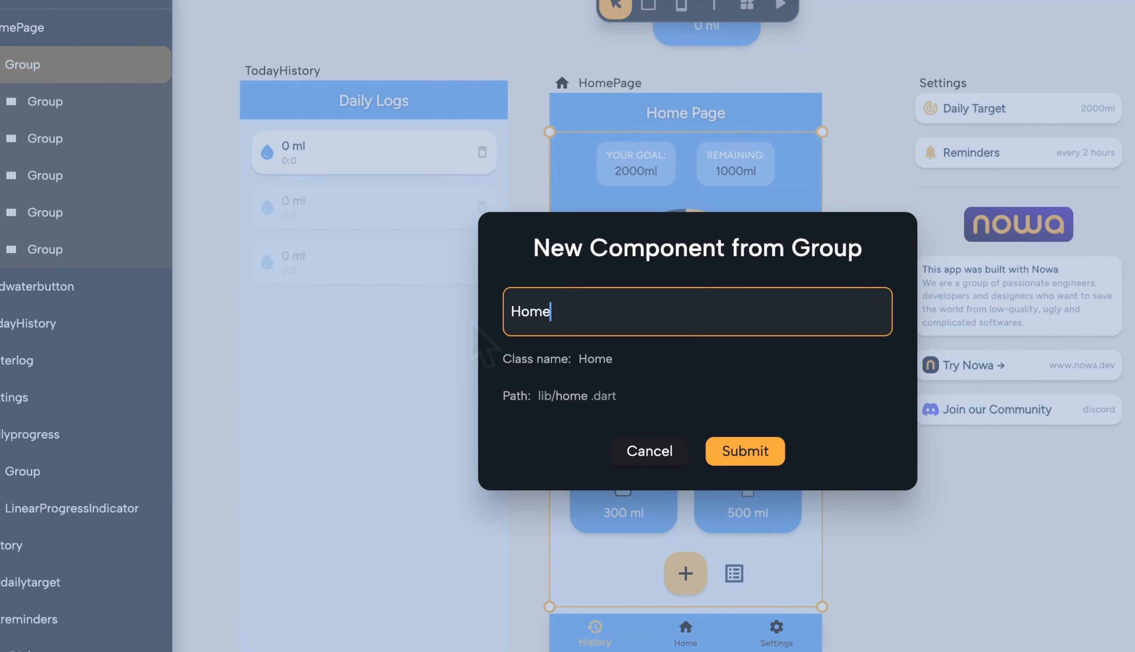
{"action": "type", "text": "Comp"}
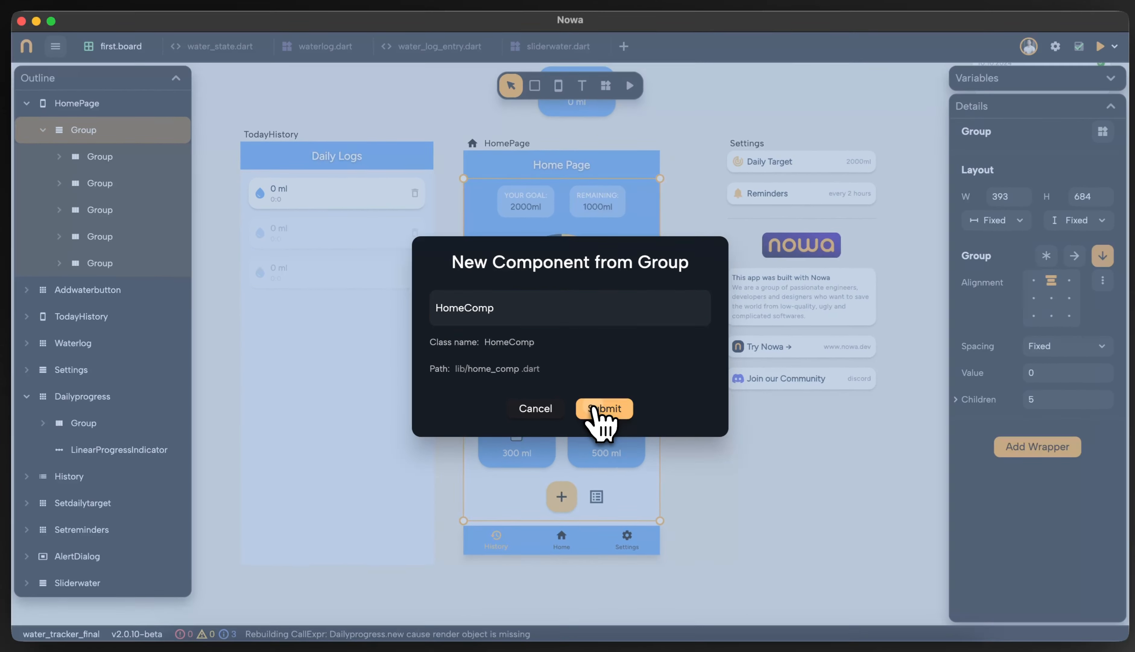
{"action": "left_click", "coordinate": [746, 451]}
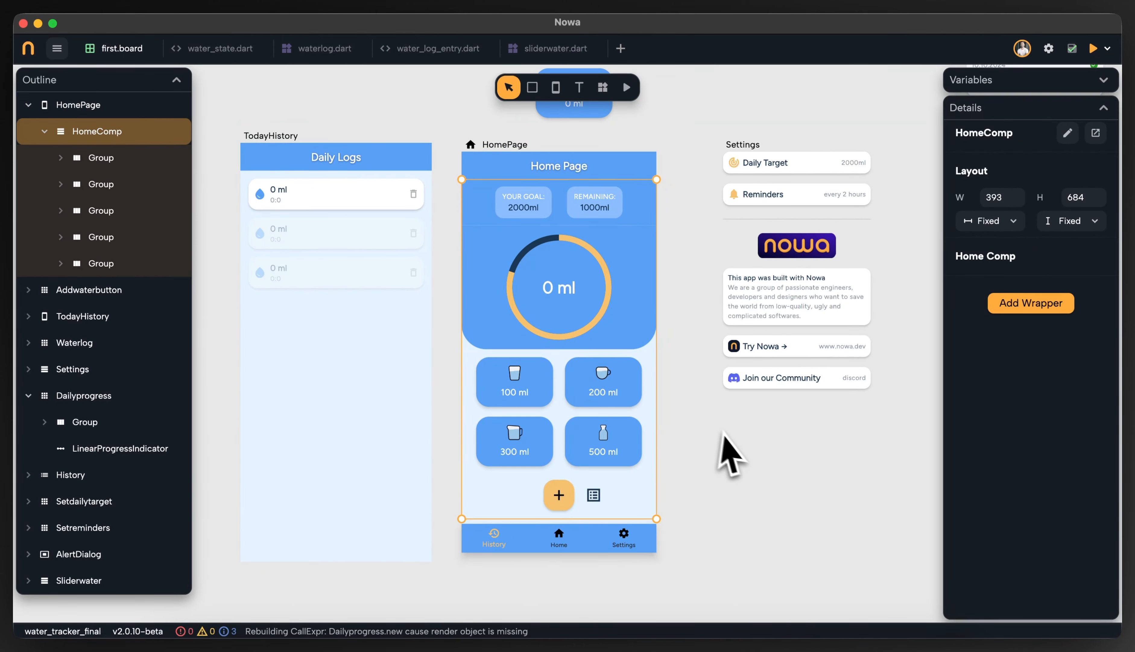
Try moving HomeComp out of HomePage onto the board and back into the page
{"action": "scroll", "coordinate": [734, 438], "scroll_direction": "down", "scroll_amount": 2}
{"action": "left_click_drag", "start_coordinate": [754, 440], "coordinate": [681, 339]}
{"action": "scroll", "coordinate": [681, 346], "scroll_direction": "down", "scroll_amount": 3}
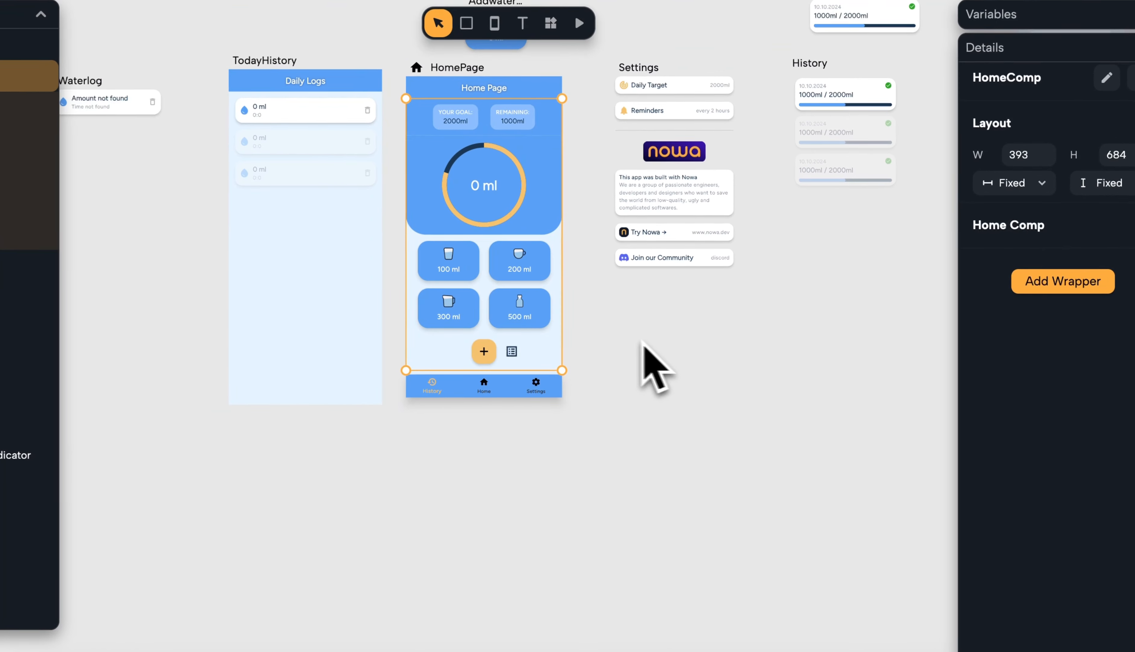
{"action": "left_click_drag", "start_coordinate": [553, 250], "coordinate": [559, 279]}
{"action": "left_click_drag", "start_coordinate": [499, 255], "coordinate": [671, 486]}
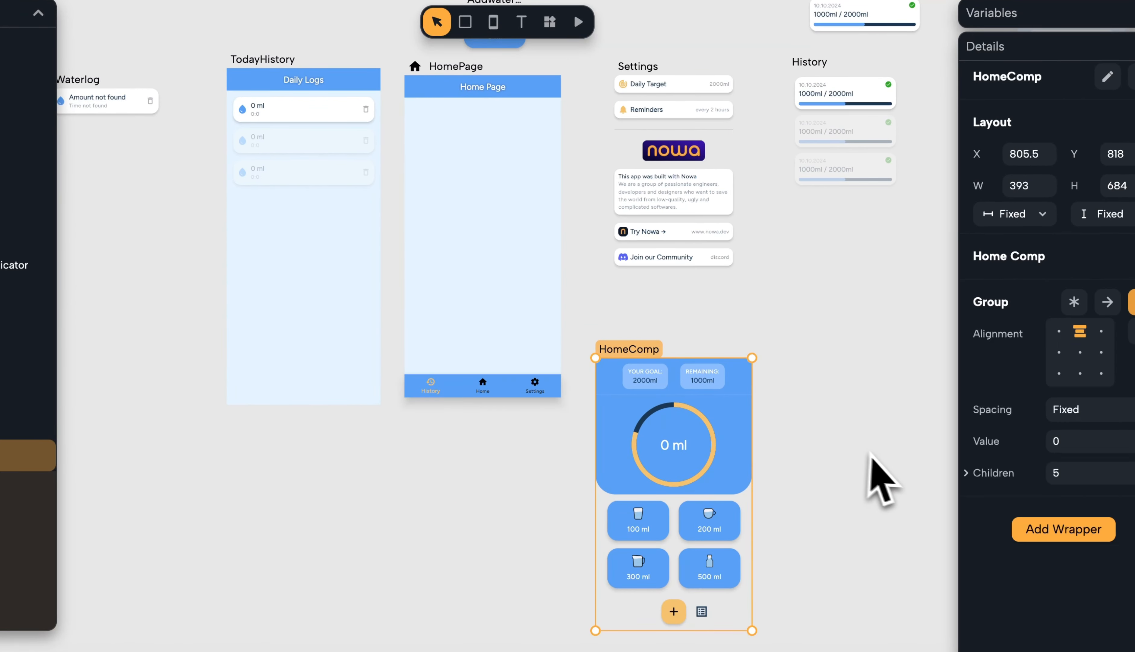
{"action": "left_click_drag", "start_coordinate": [871, 451], "coordinate": [722, 279]}
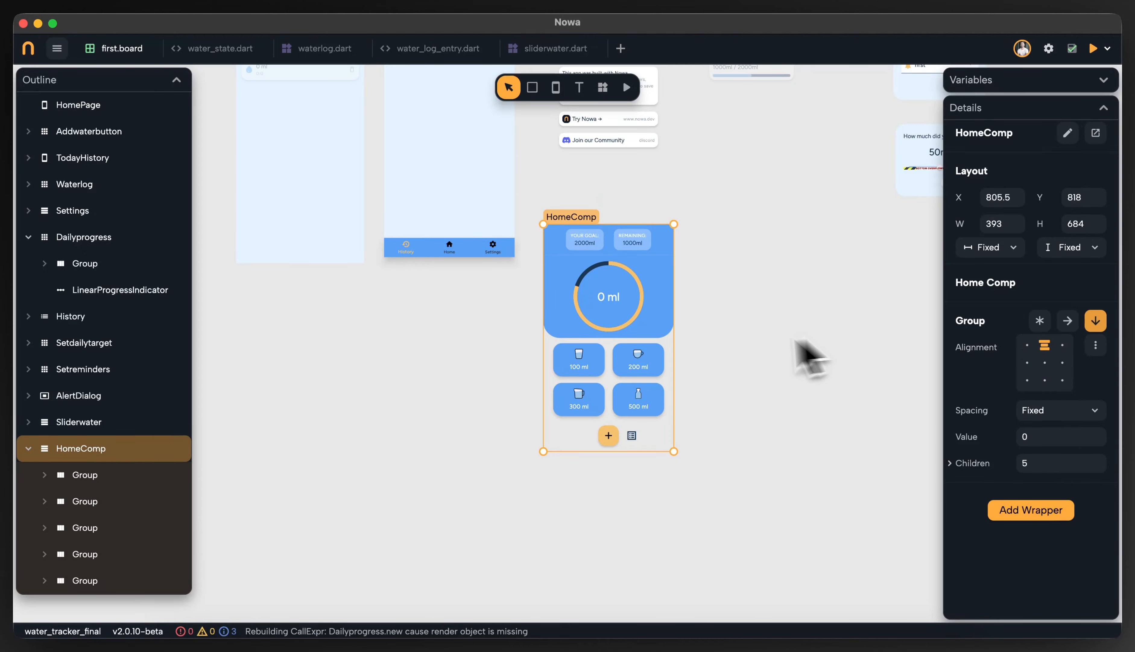
{"action": "left_click_drag", "start_coordinate": [645, 350], "coordinate": [470, 182]}
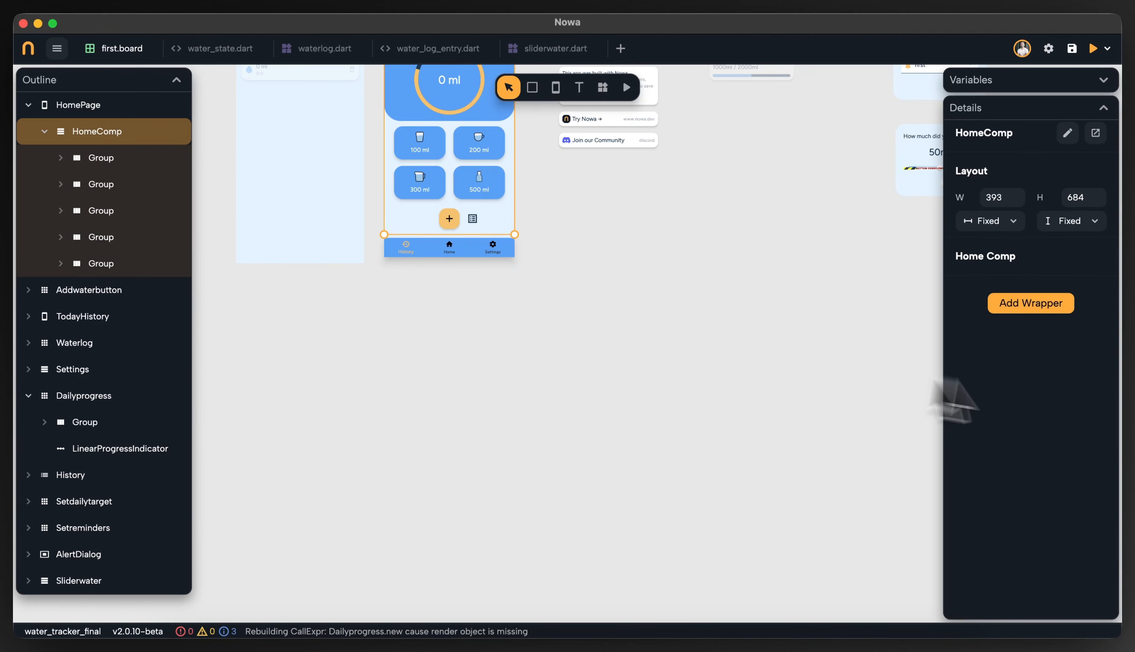
Move HomeComp out of HomePage onto an empty area of the board beside the screens
{"action": "scroll", "coordinate": [886, 338], "scroll_direction": "up", "scroll_amount": 4}
{"action": "scroll", "coordinate": [778, 401], "scroll_direction": "left", "scroll_amount": 2}
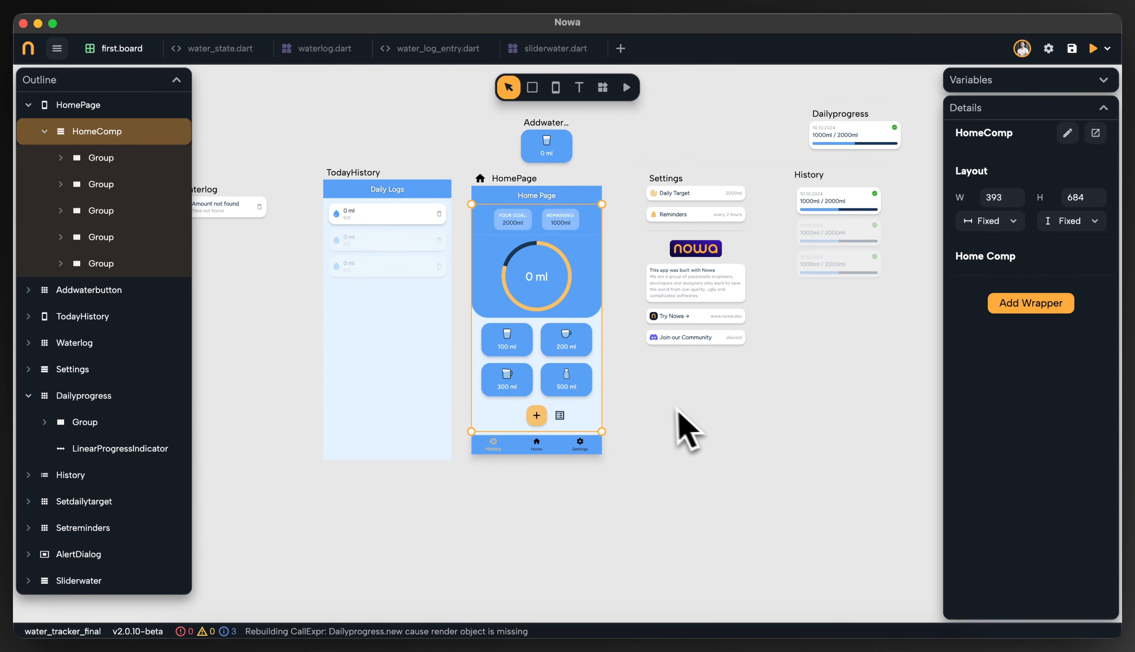
{"action": "scroll", "coordinate": [660, 408], "scroll_direction": "up", "scroll_amount": 1}
{"action": "scroll", "coordinate": [767, 438], "scroll_direction": "up", "scroll_amount": 2}
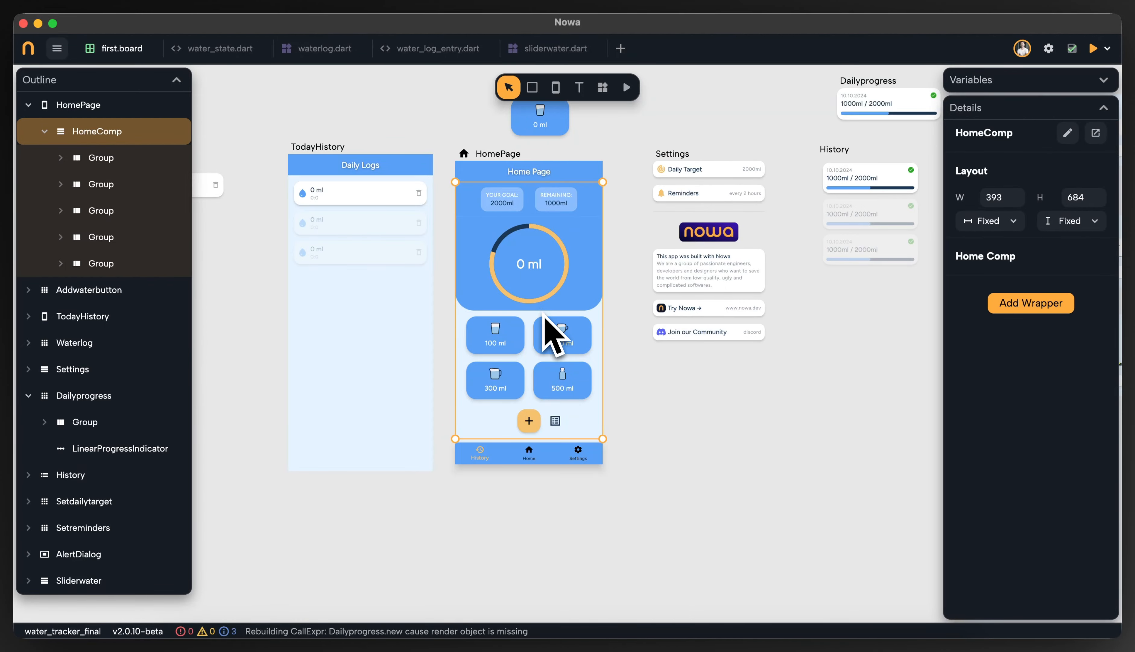
{"action": "left_click_drag", "start_coordinate": [546, 317], "coordinate": [764, 547]}
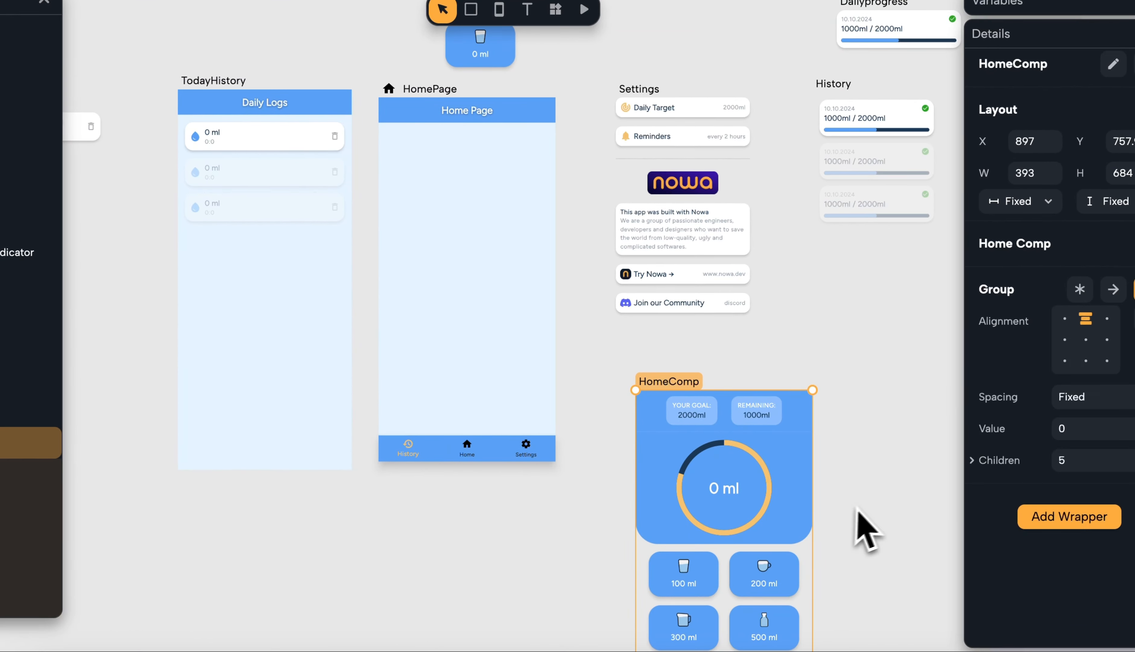
{"action": "left_click", "coordinate": [857, 509]}
{"action": "scroll", "coordinate": [857, 509], "scroll_direction": "down", "scroll_amount": 3}
{"action": "left_click_drag", "start_coordinate": [858, 509], "coordinate": [822, 414]}
{"action": "scroll", "coordinate": [839, 413], "scroll_direction": "down", "scroll_amount": 1}
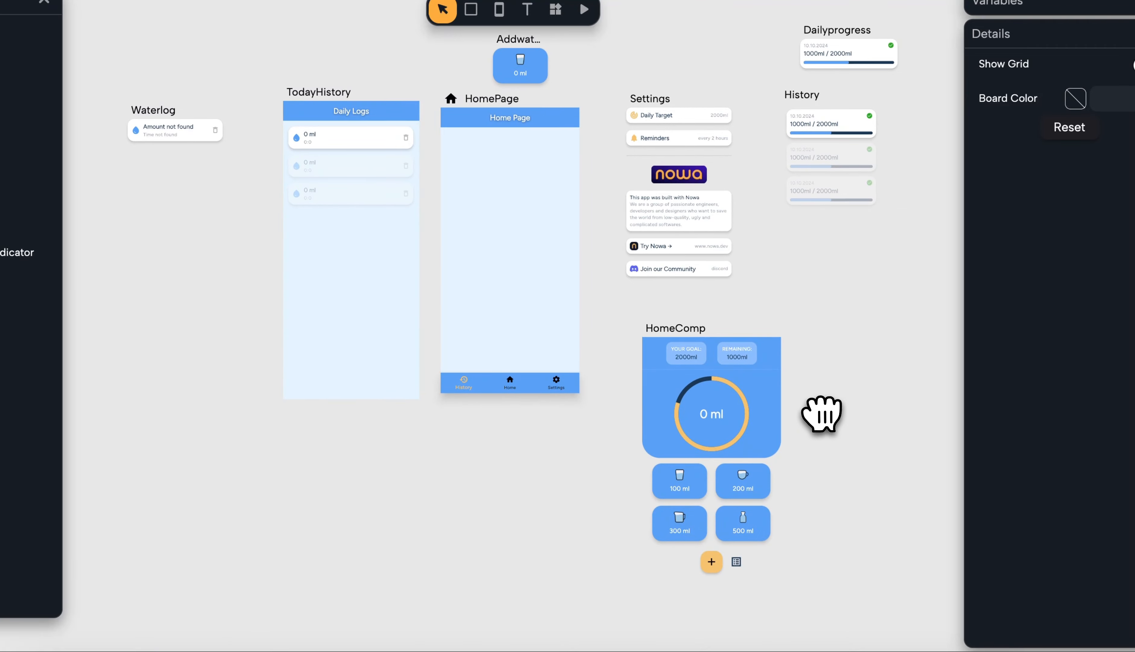
Insert an IndexedStack widget into the now empty HomePage
{"action": "left_click", "coordinate": [556, 9]}
{"action": "type", "text": "i"}
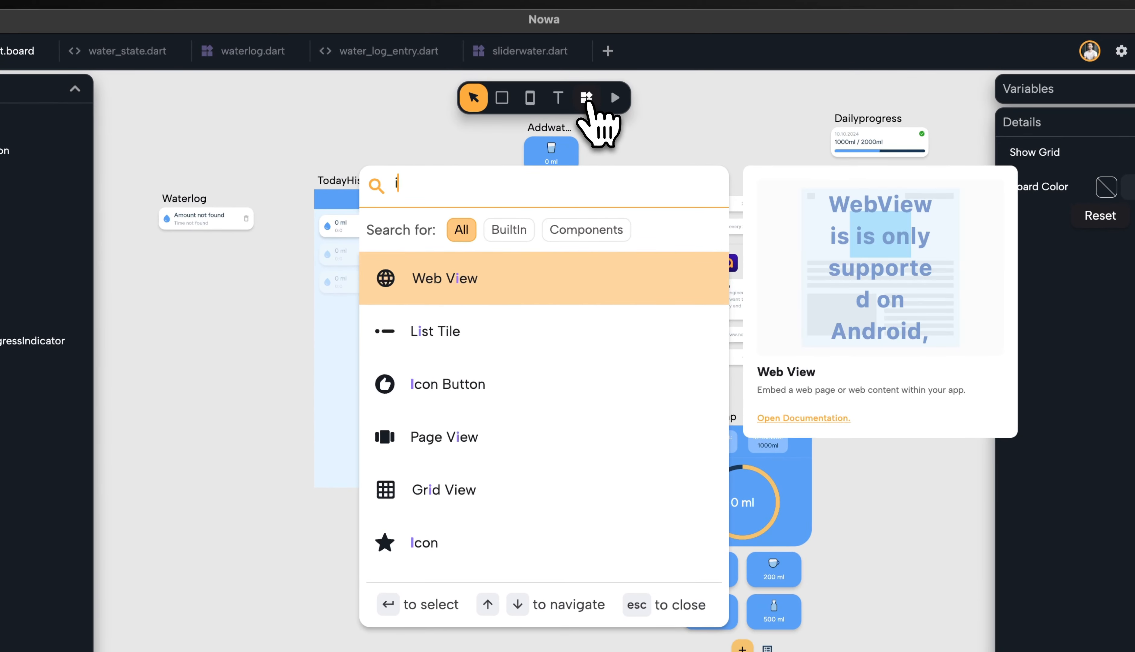
{"action": "type", "text": "nde"}
{"action": "left_click", "coordinate": [536, 289]}
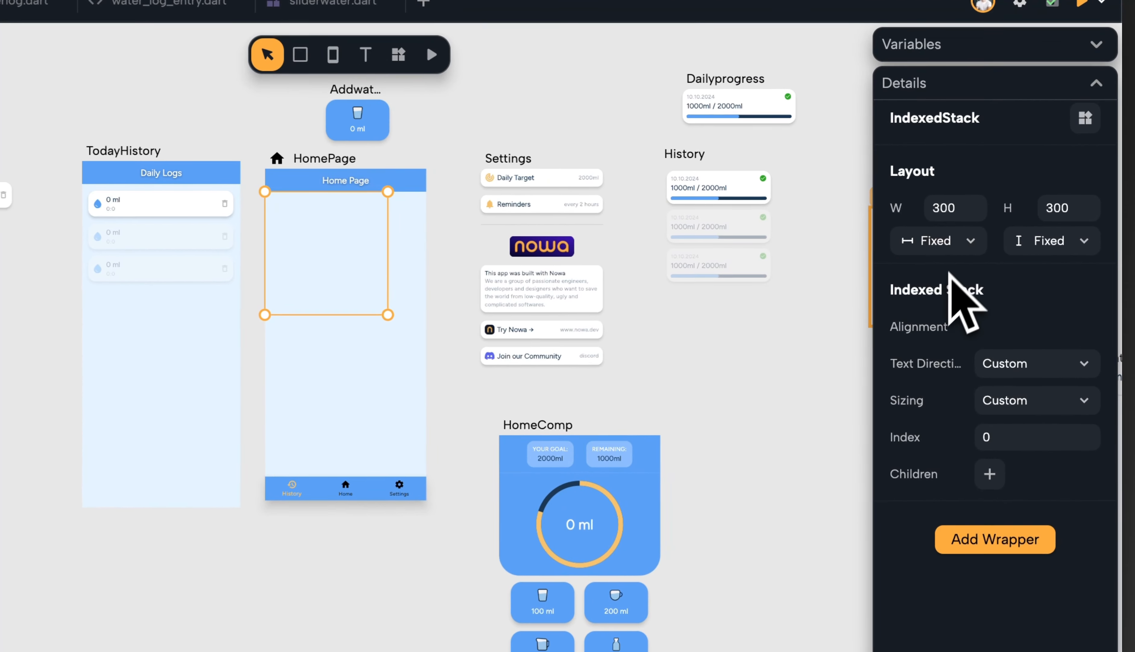
Set the IndexedStack's width and height sizing to Expand
{"action": "left_click", "coordinate": [996, 225]}
{"action": "left_click", "coordinate": [939, 291]}
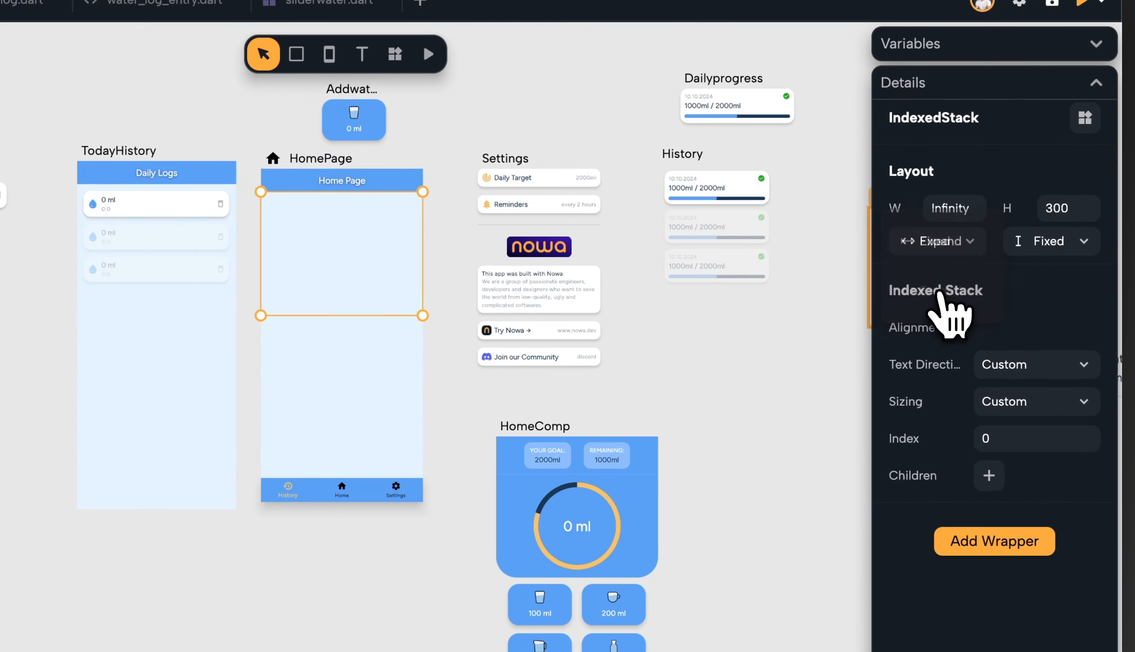
{"action": "left_click", "coordinate": [1053, 251]}
{"action": "left_click", "coordinate": [1055, 299]}
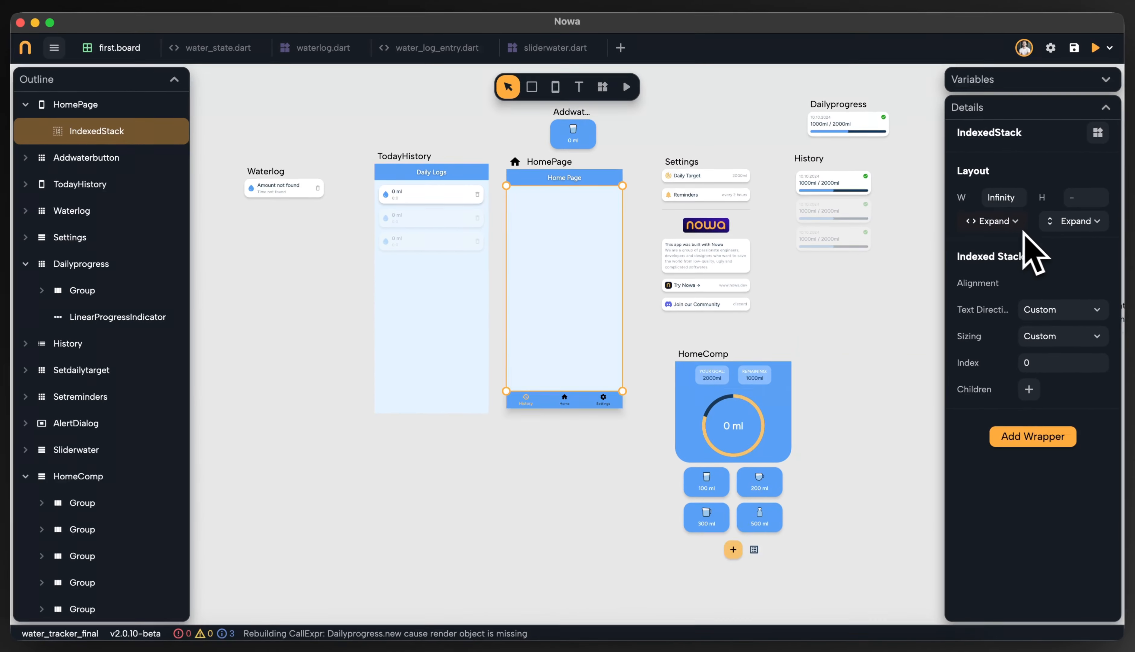
Add a child to the IndexedStack and set it to the History component
{"action": "left_click", "coordinate": [577, 180]}
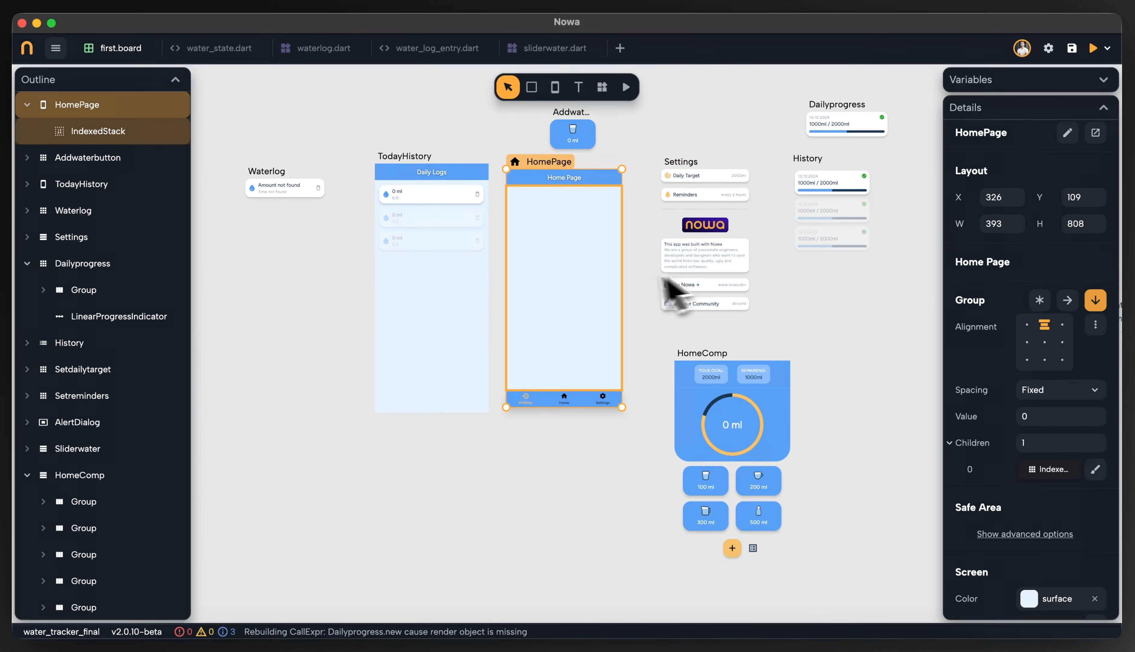
{"action": "left_click", "coordinate": [590, 266]}
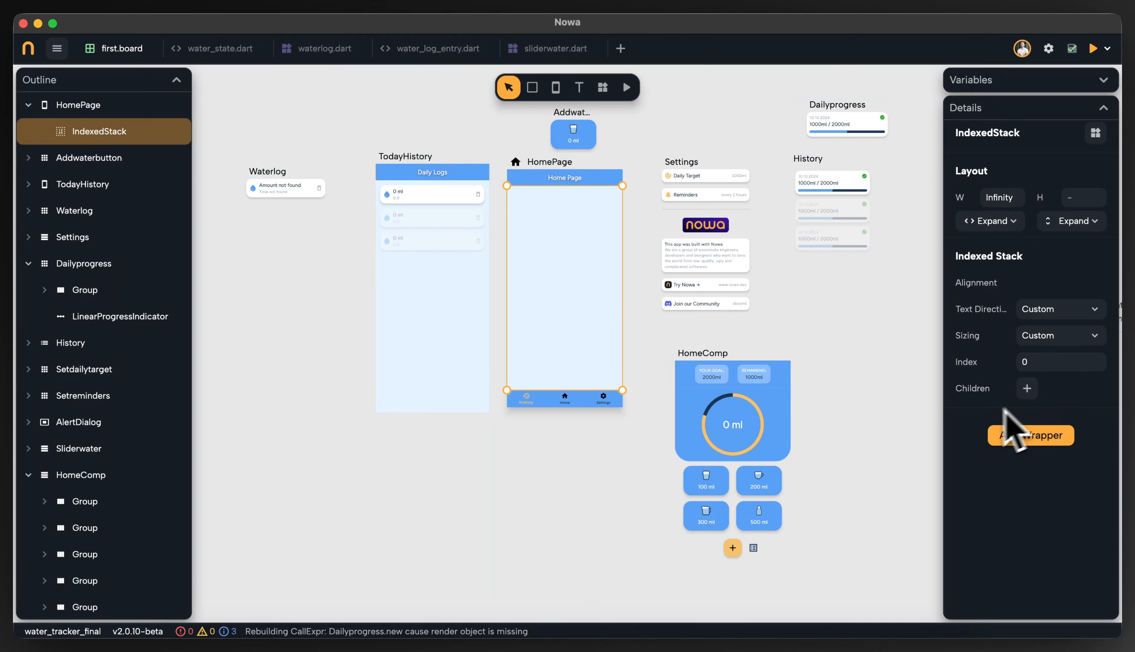
{"action": "scroll", "coordinate": [937, 413], "scroll_direction": "right", "scroll_amount": 3}
{"action": "scroll", "coordinate": [816, 378], "scroll_direction": "up", "scroll_amount": 1}
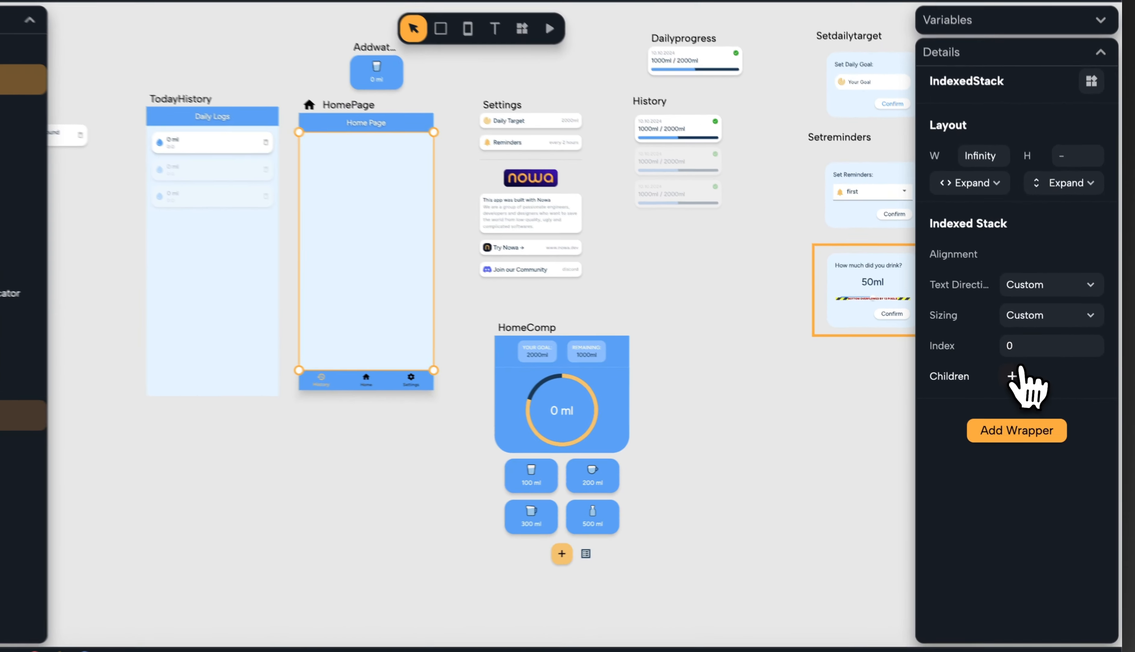
{"action": "left_click", "coordinate": [1027, 388]}
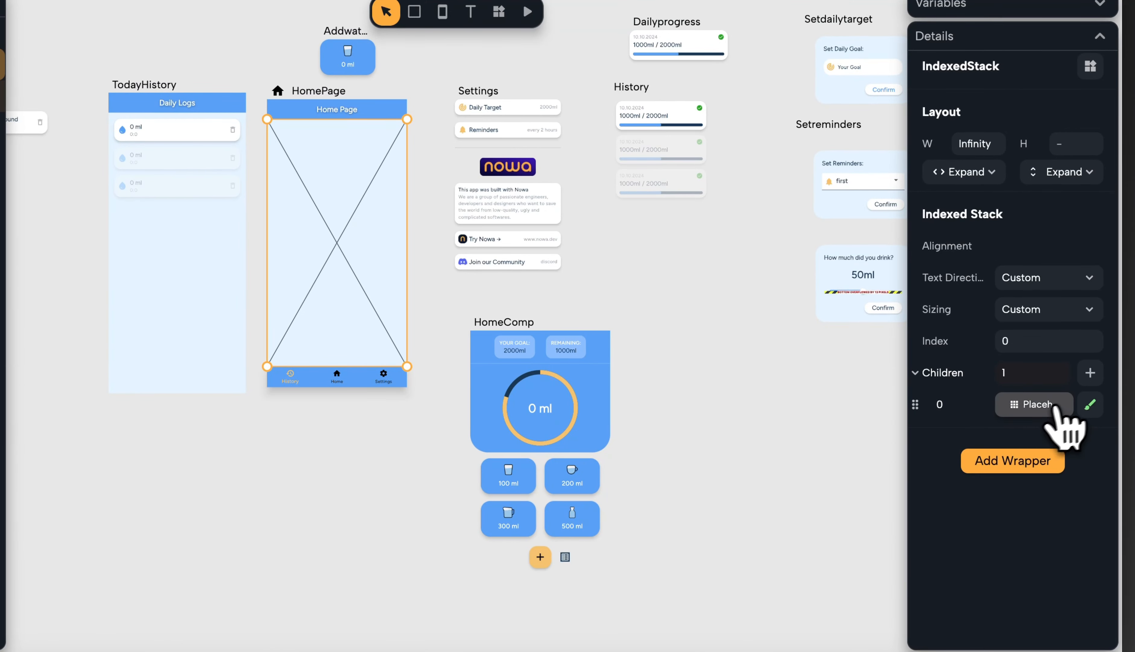
{"action": "left_click", "coordinate": [1036, 405]}
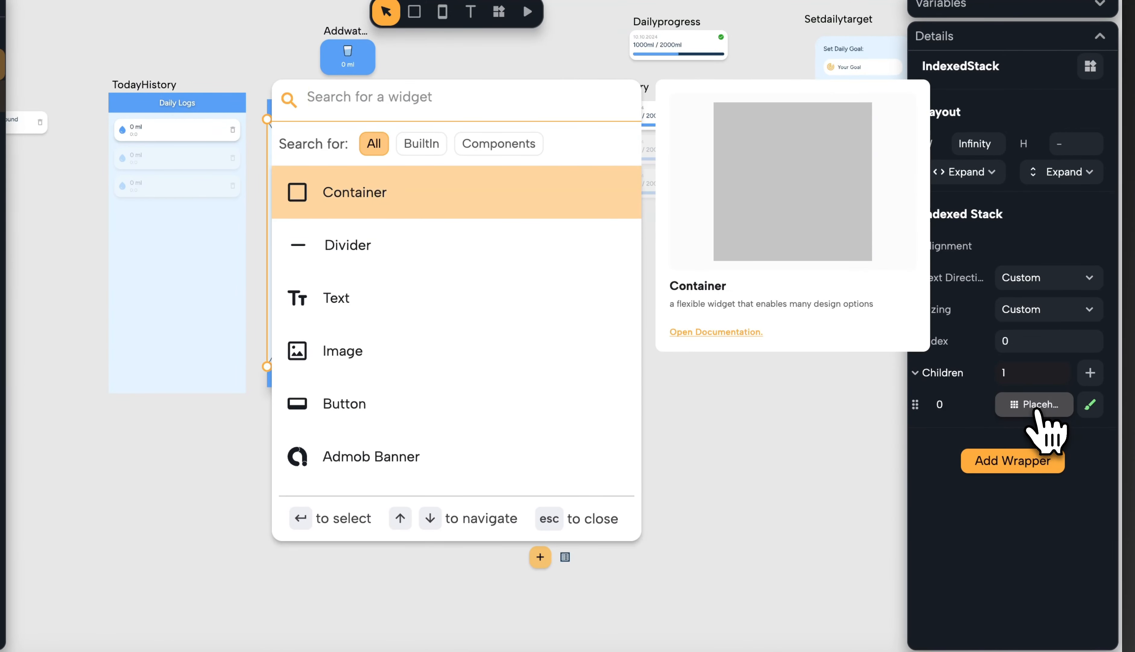
{"action": "type", "text": "his"}
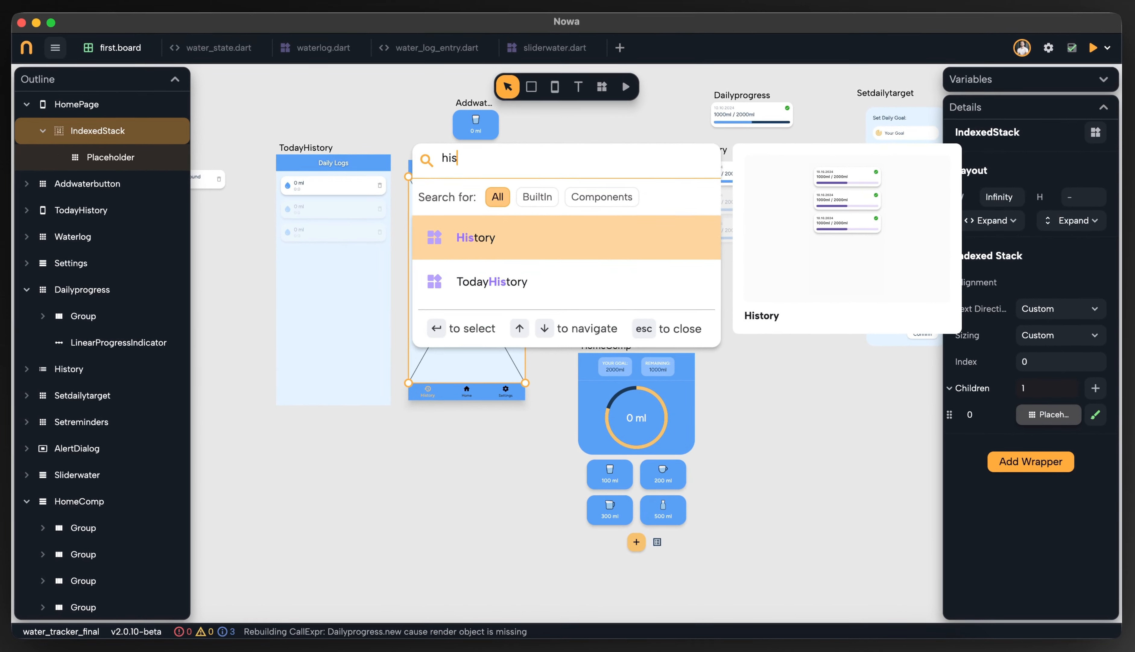
{"action": "key", "text": "Return"}
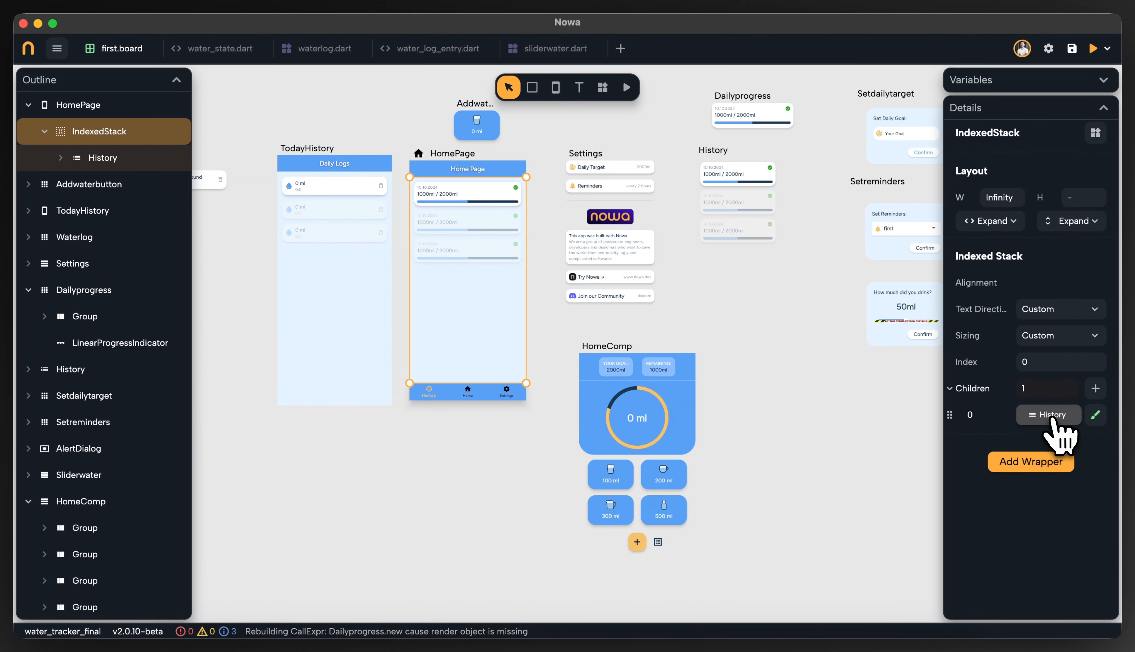
Add two more IndexedStack children and set the second one to the HomeComp component
{"action": "left_click", "coordinate": [1095, 387]}
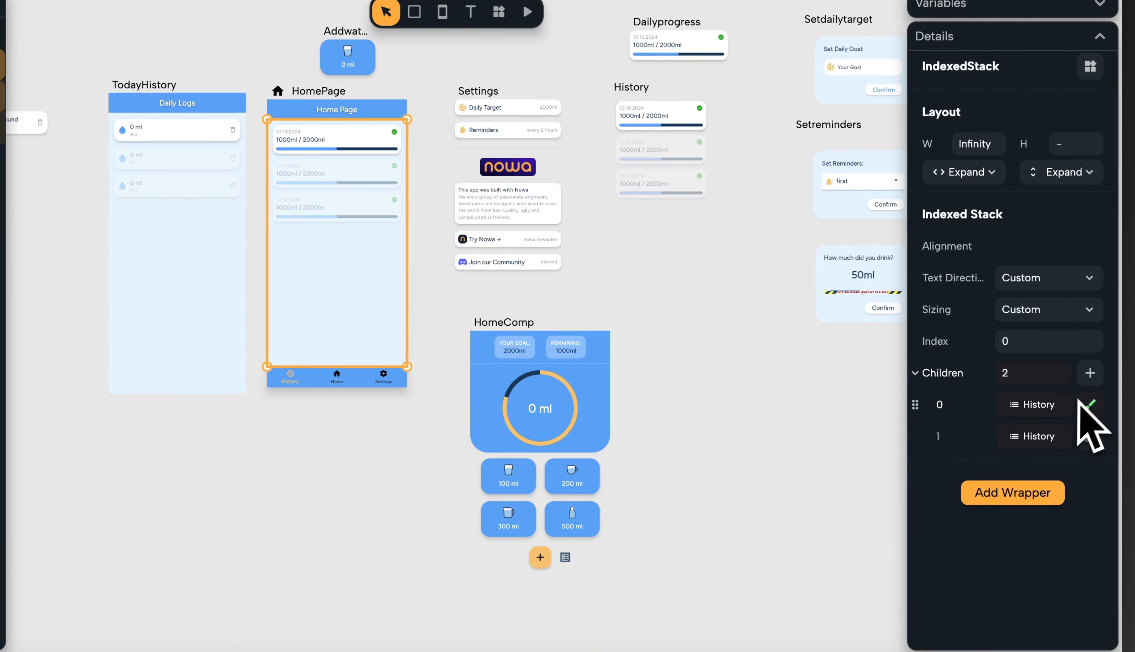
{"action": "left_click", "coordinate": [1091, 374]}
{"action": "left_click", "coordinate": [1035, 439]}
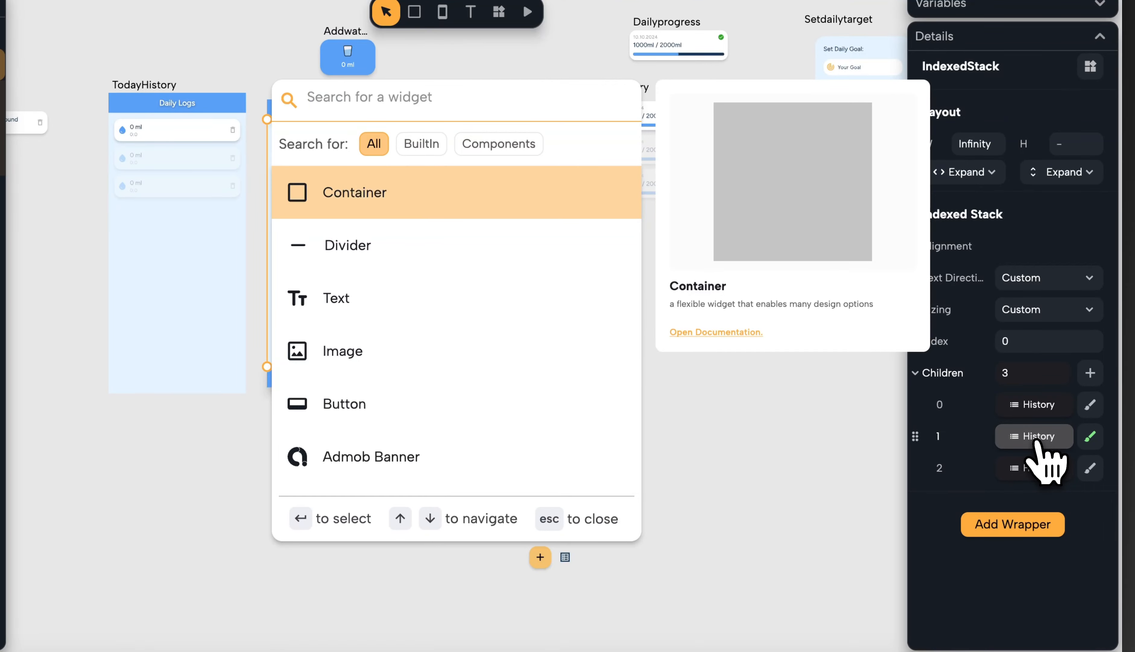
{"action": "type", "text": "home"}
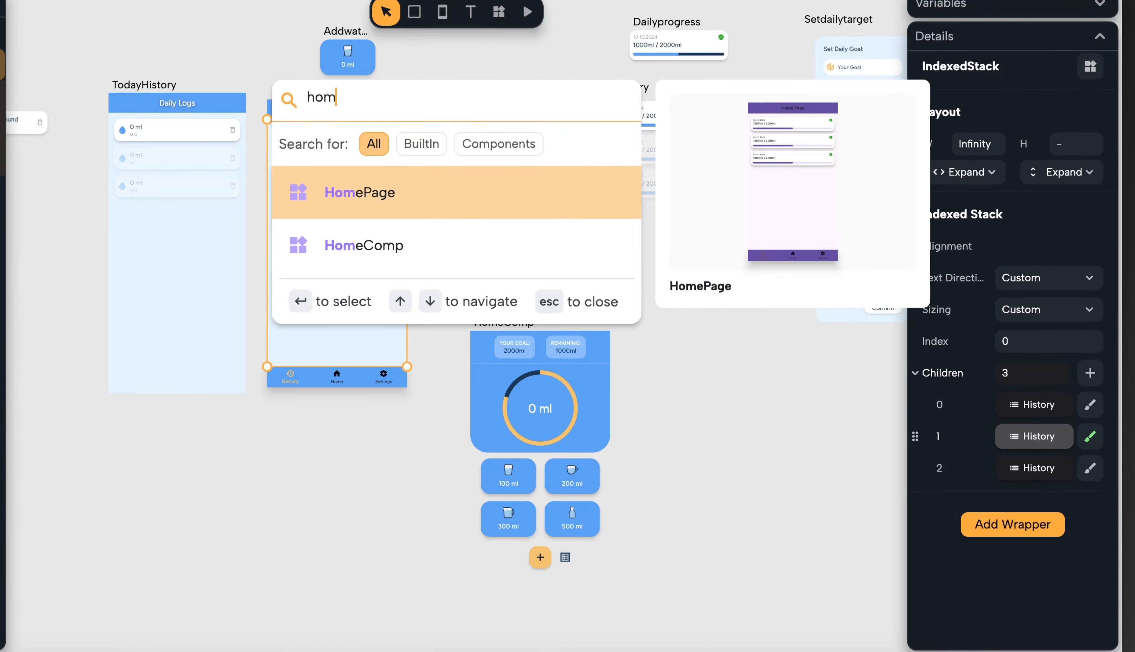
{"action": "left_click", "coordinate": [471, 253]}
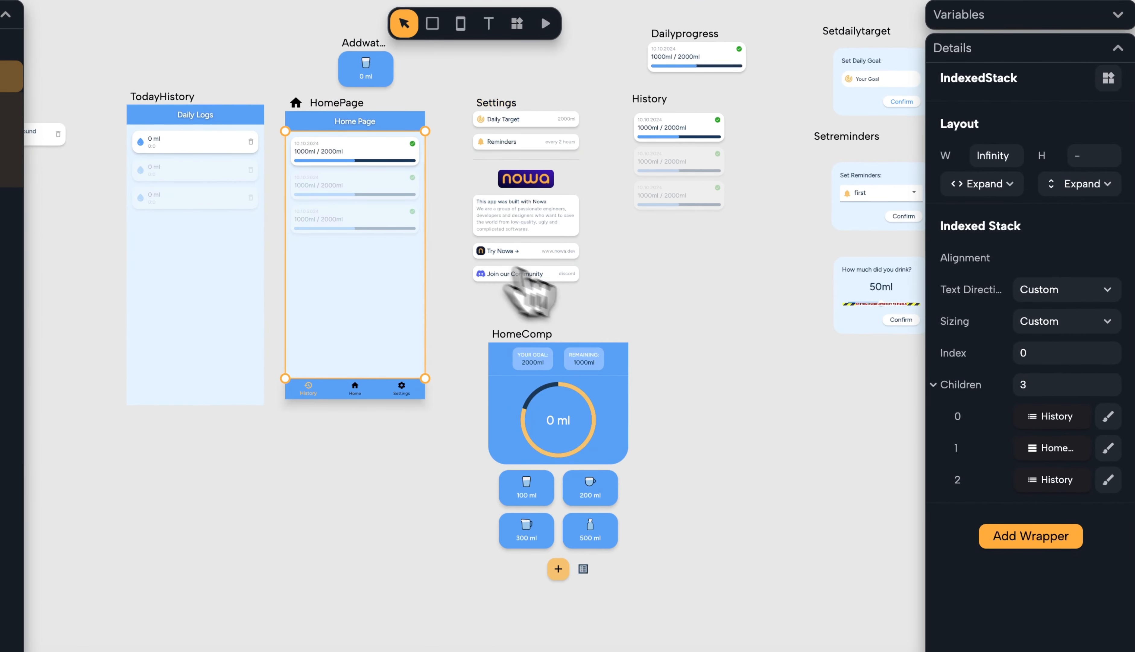
Set the IndexedStack's third child to the Settings component
{"action": "left_click", "coordinate": [1039, 480]}
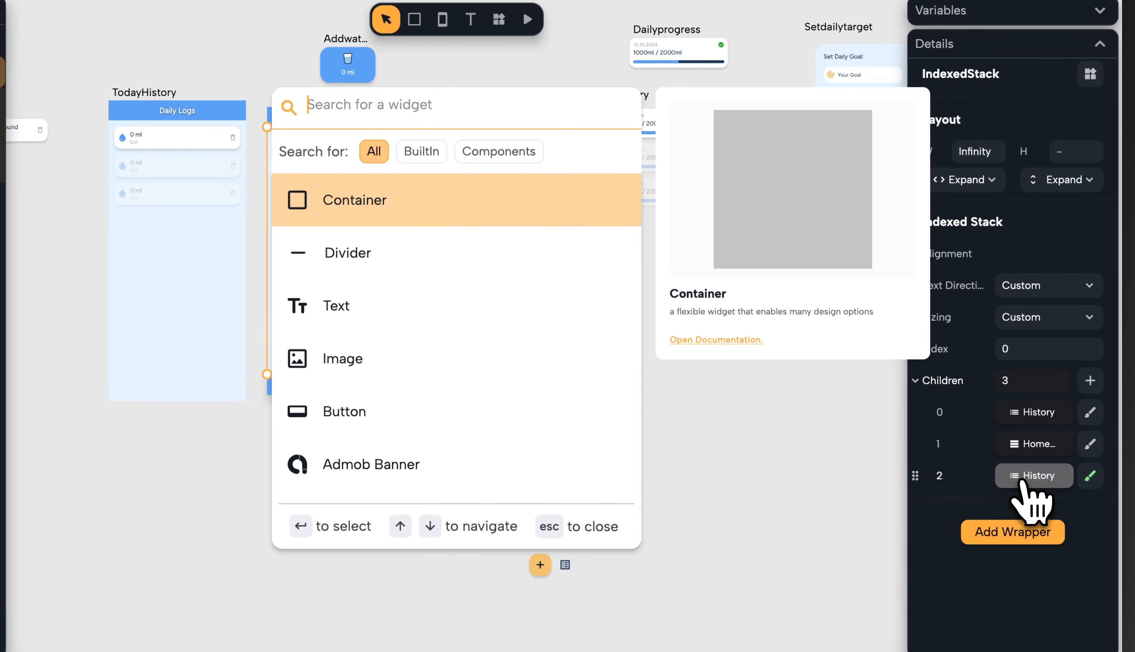
{"action": "type", "text": "sett"}
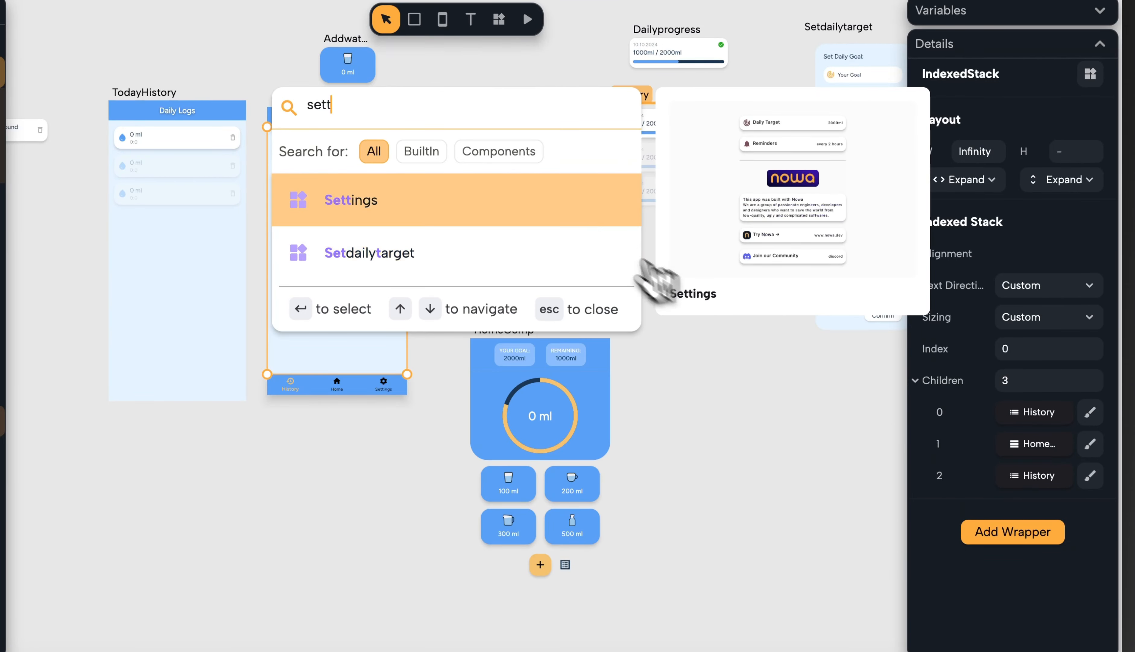
{"action": "key", "text": "Return"}
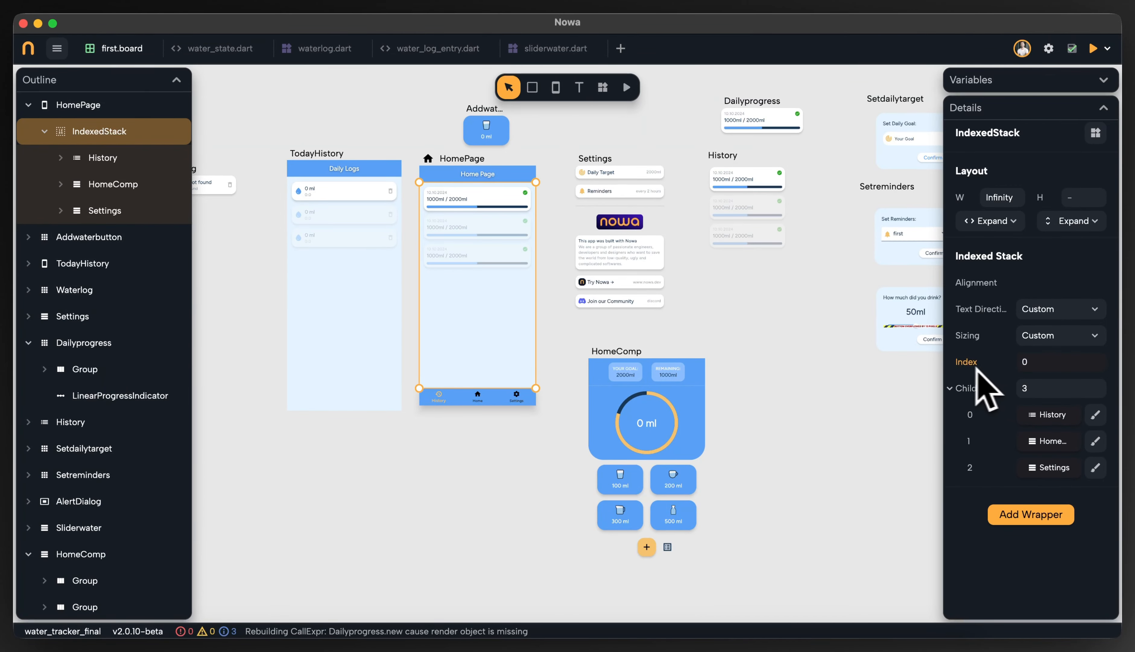
Set the IndexedStack's index to 1 and then to 2 to preview its children
{"action": "left_click", "coordinate": [1023, 361]}
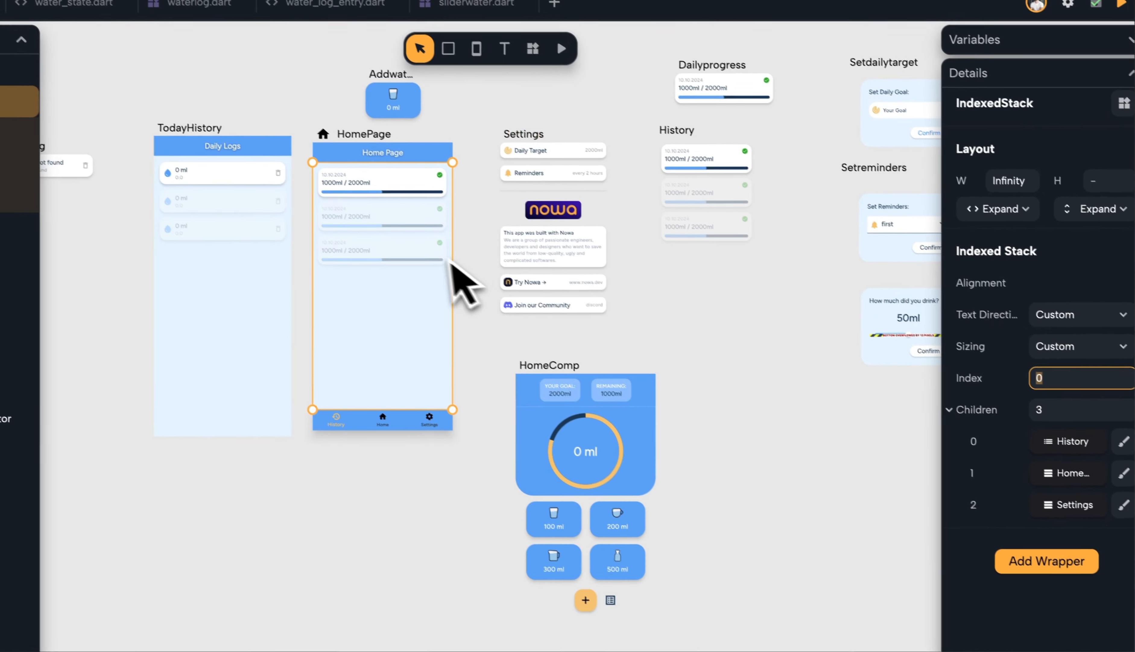
{"action": "left_click", "coordinate": [1042, 365]}
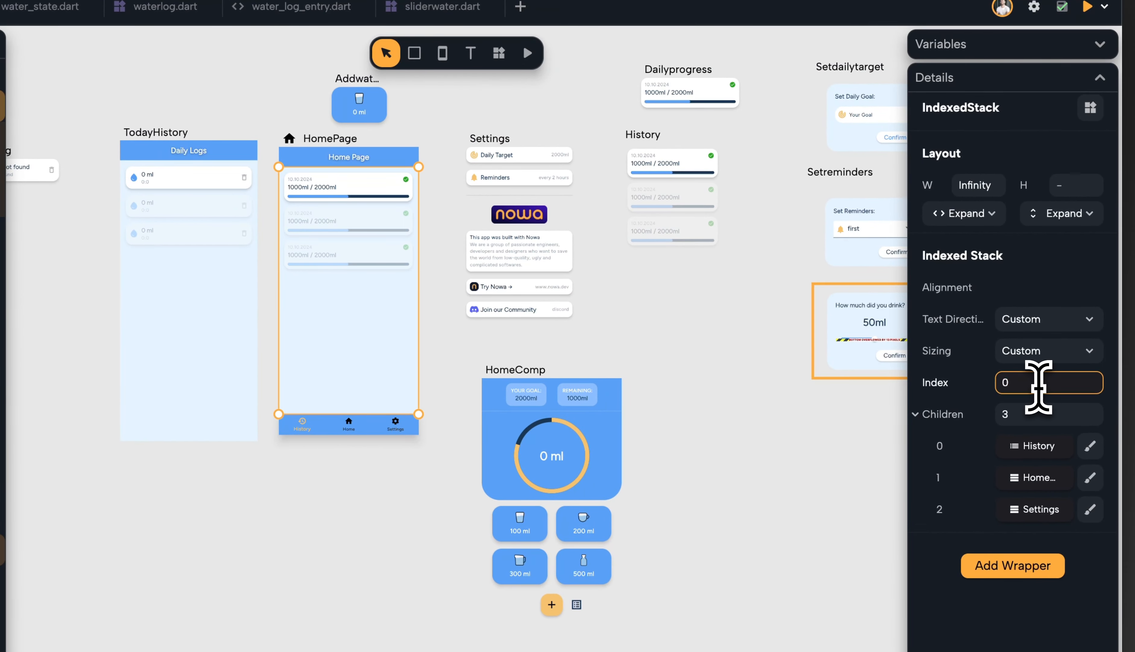
{"action": "key", "text": "BackSpace"}
{"action": "type", "text": "1"}
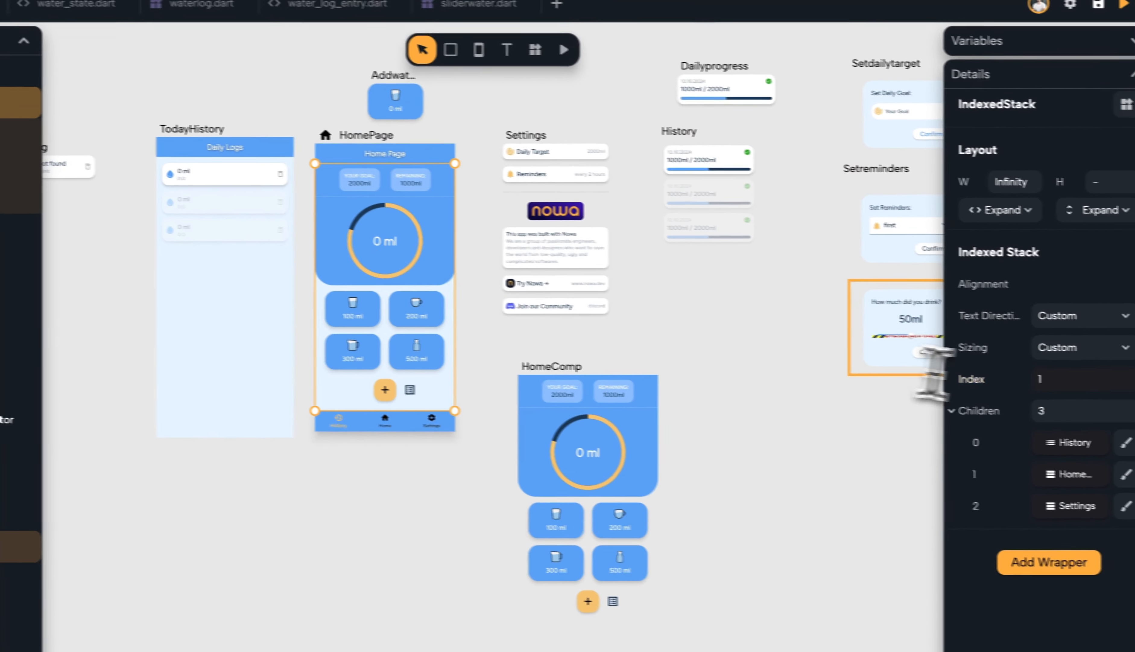
{"action": "left_click", "coordinate": [1035, 387]}
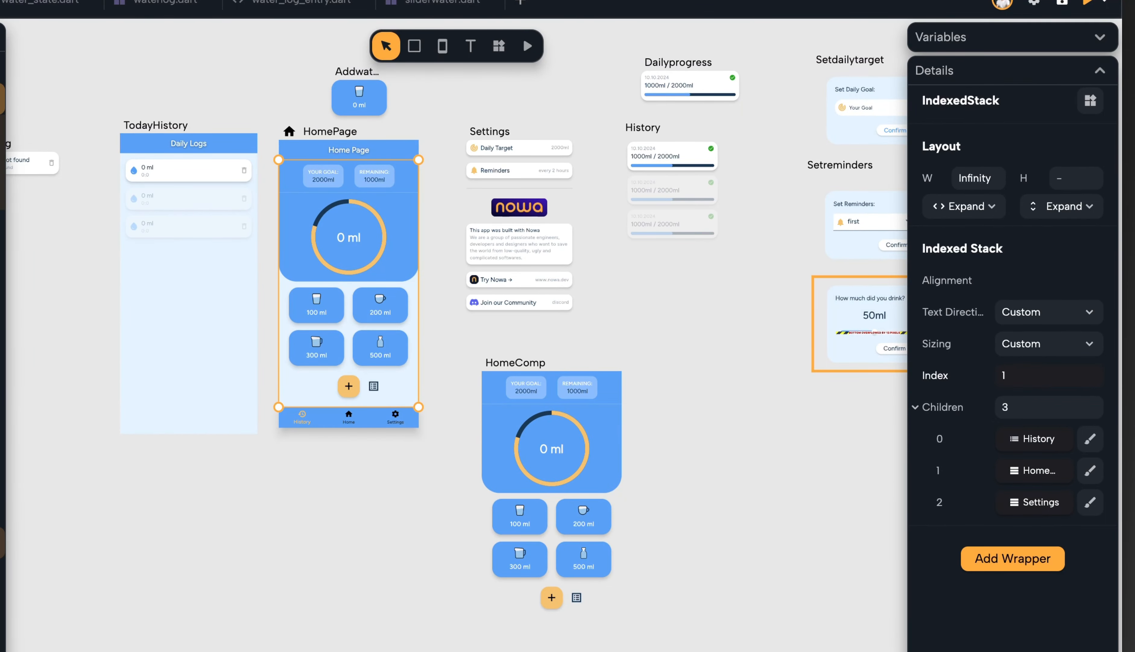
{"action": "type", "text": "2"}
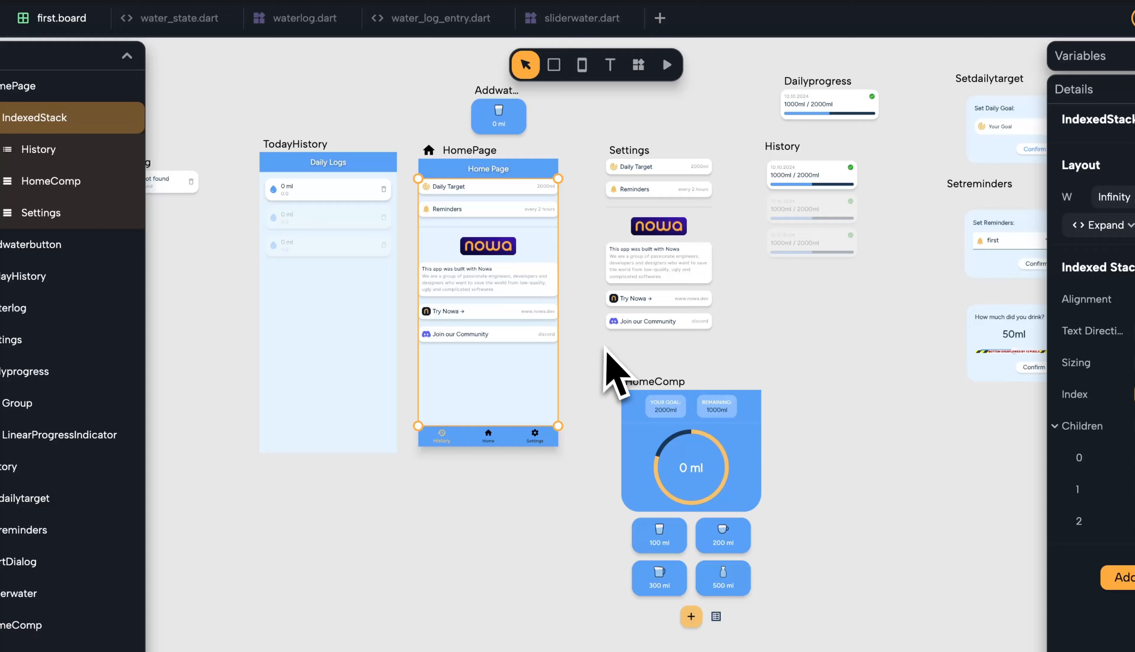
Wrap the Settings component in a Padding wrapper
{"action": "left_click_drag", "start_coordinate": [467, 330], "coordinate": [476, 332]}
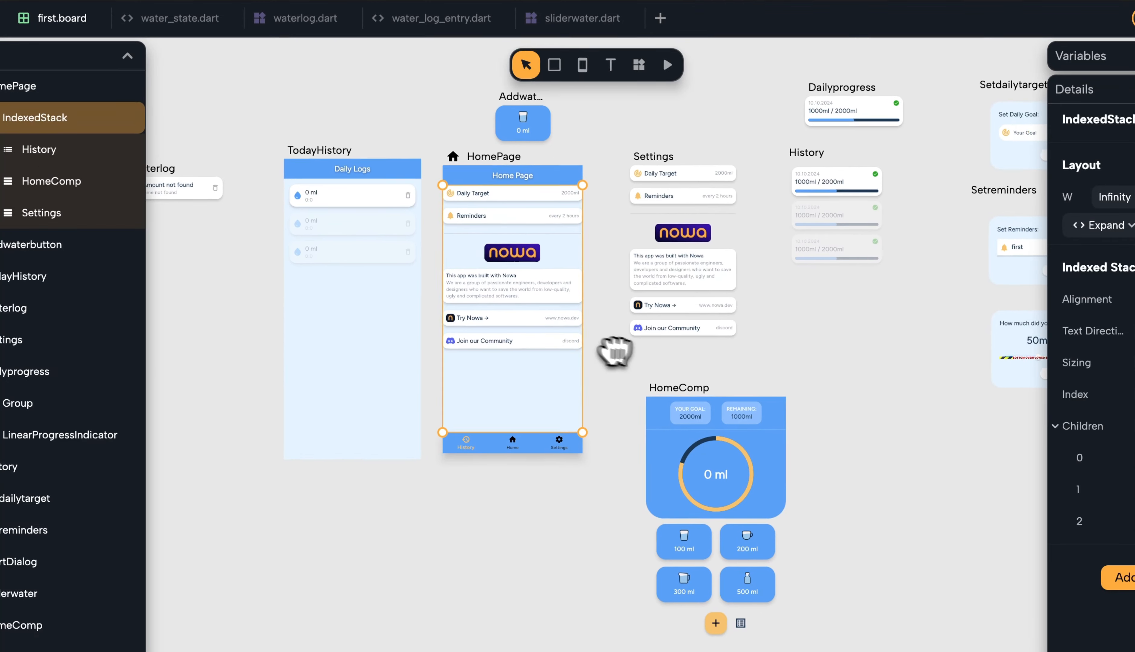
{"action": "scroll", "coordinate": [548, 248], "scroll_direction": "up", "scroll_amount": 5}
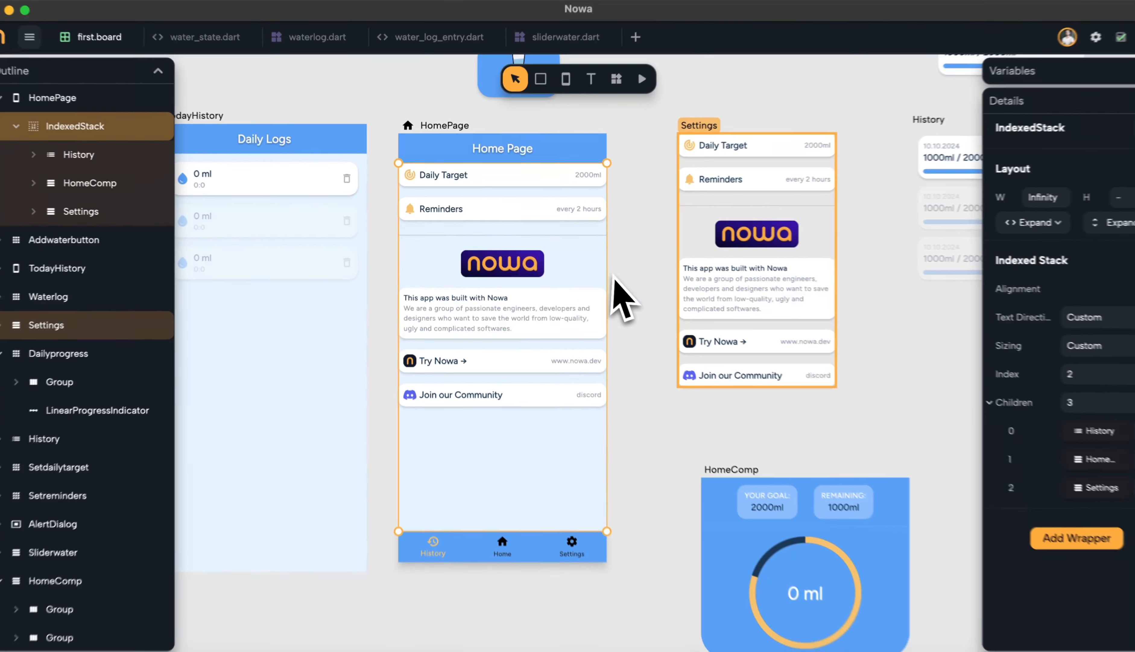
{"action": "left_click", "coordinate": [726, 279]}
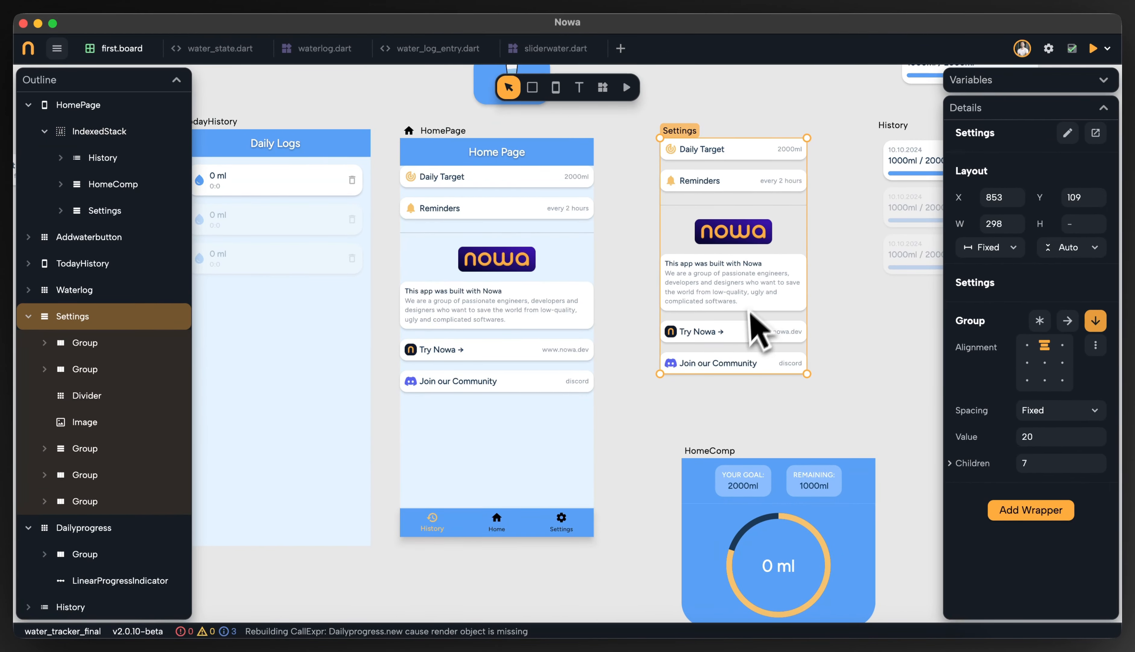
{"action": "left_click", "coordinate": [1019, 509]}
{"action": "type", "text": "padd"}
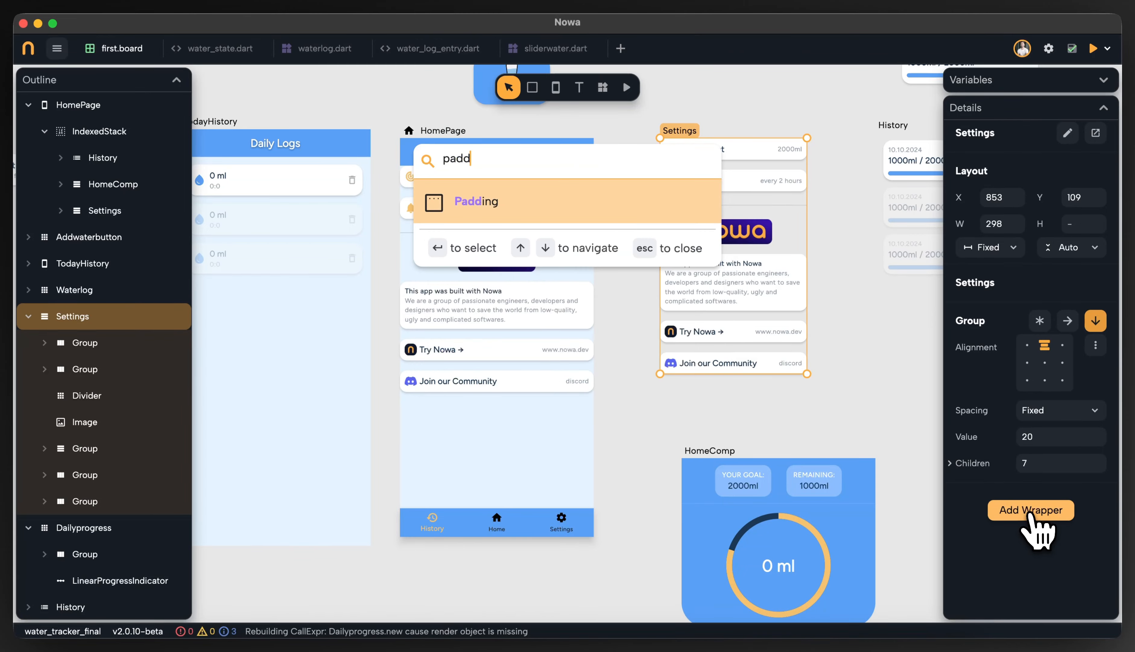
{"action": "key", "text": "Return"}
{"action": "scroll", "coordinate": [841, 347], "scroll_direction": "up", "scroll_amount": 1}
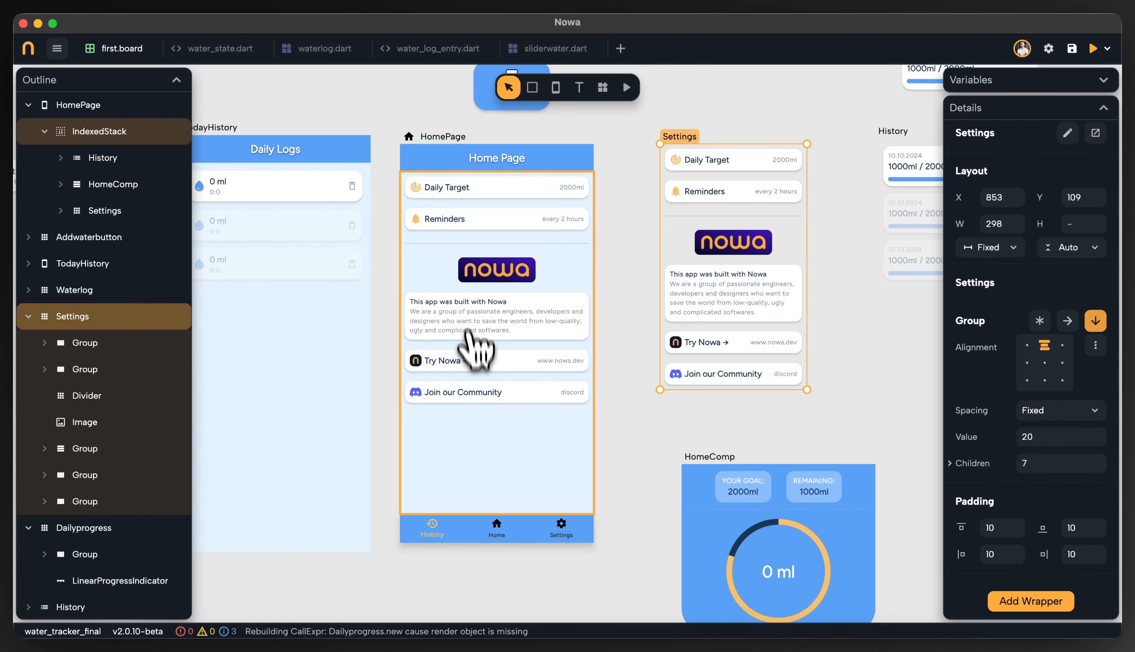
Try setting the bottom navigation bar's current index to 2
{"action": "left_click", "coordinate": [550, 330]}
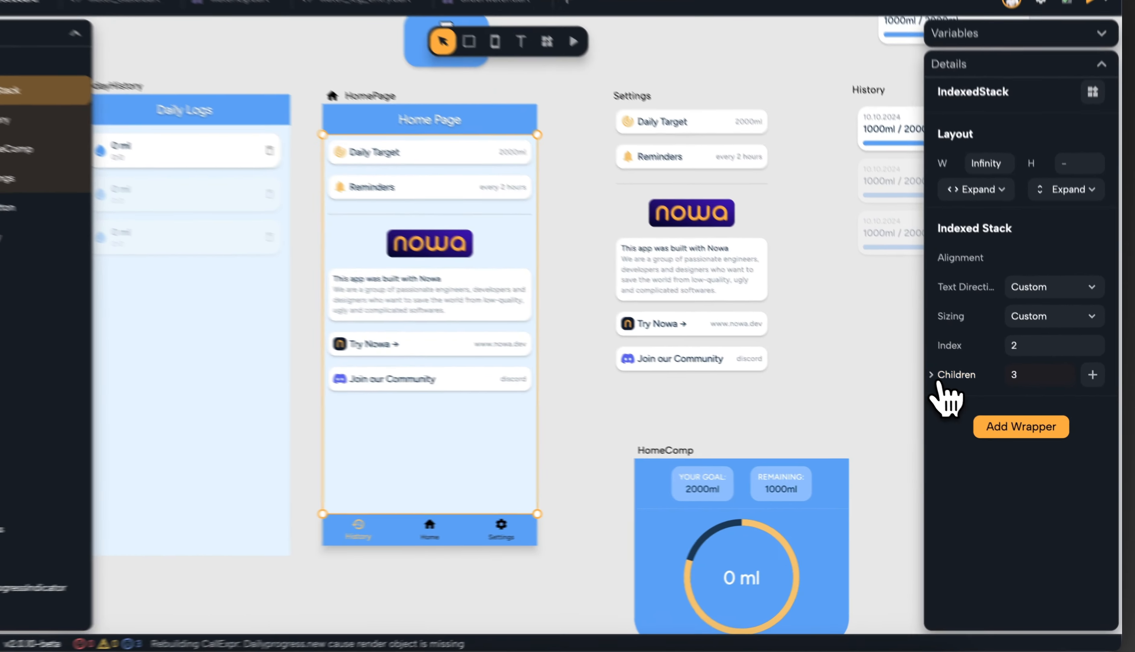
{"action": "left_click", "coordinate": [973, 388]}
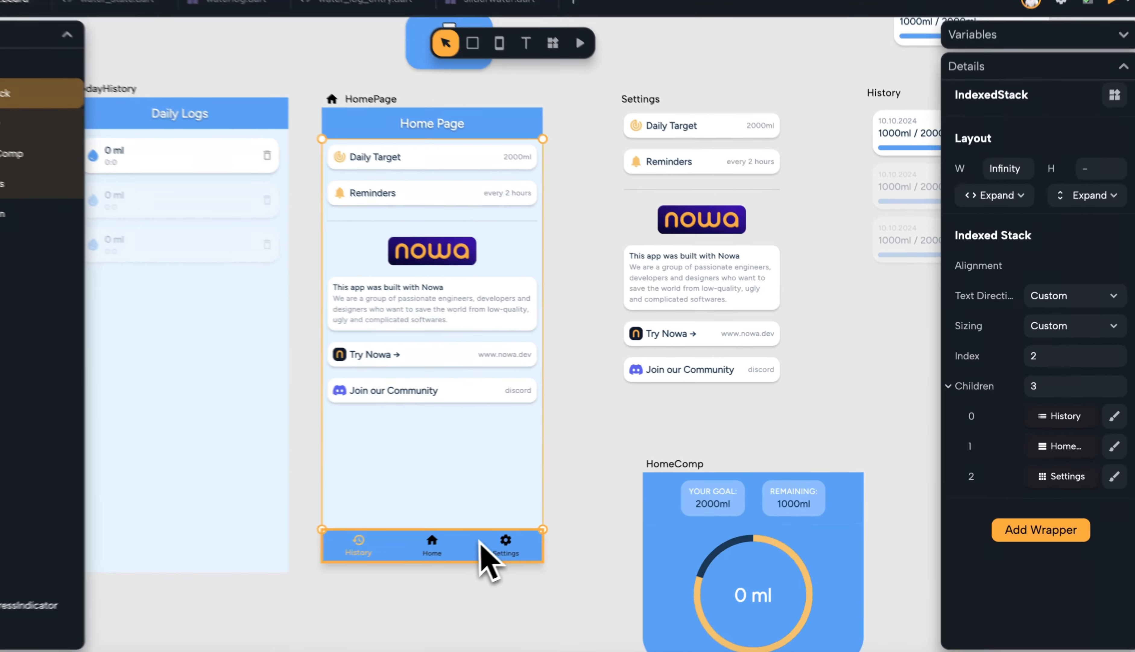
{"action": "left_click", "coordinate": [540, 530]}
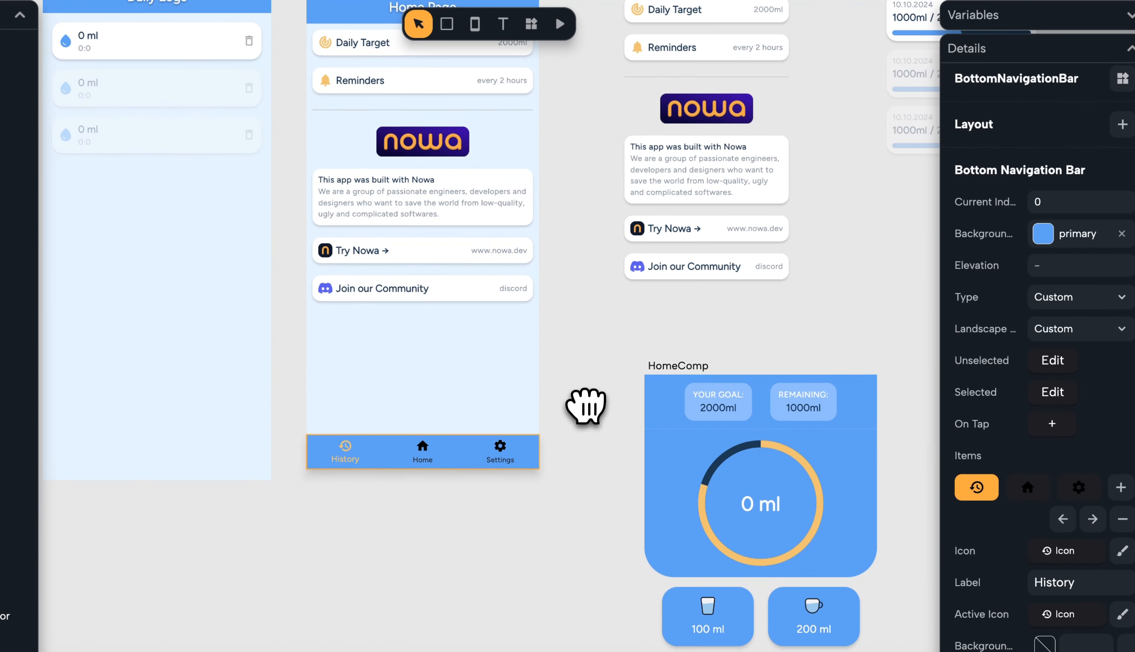
{"action": "scroll", "coordinate": [463, 460], "scroll_direction": "up", "scroll_amount": 2}
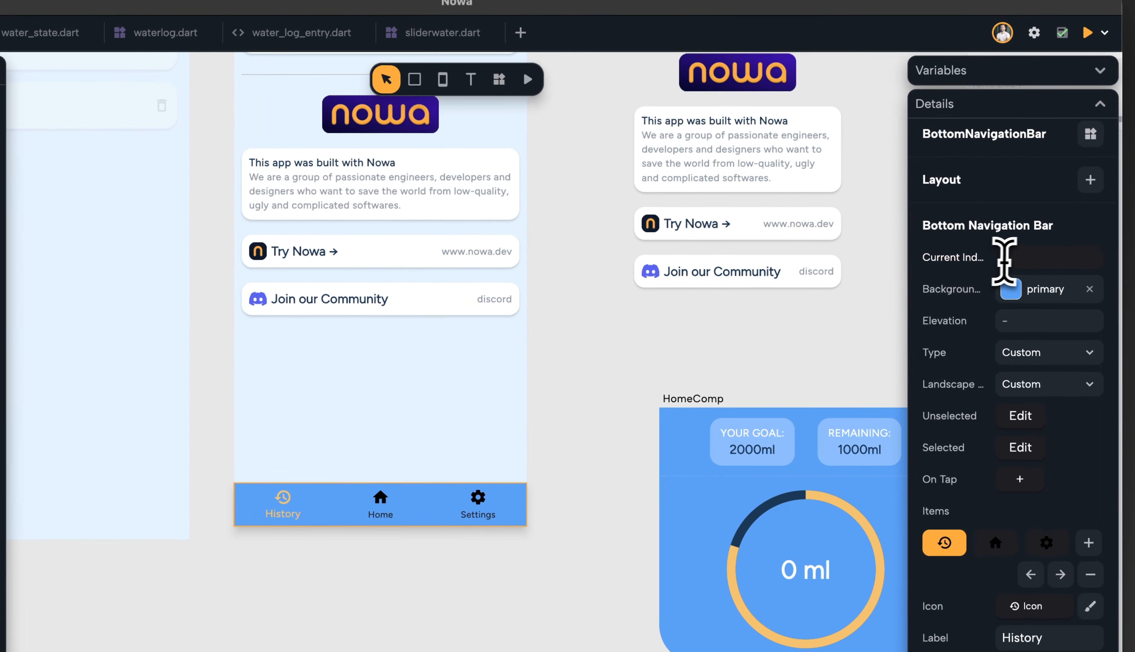
{"action": "left_click", "coordinate": [1016, 258]}
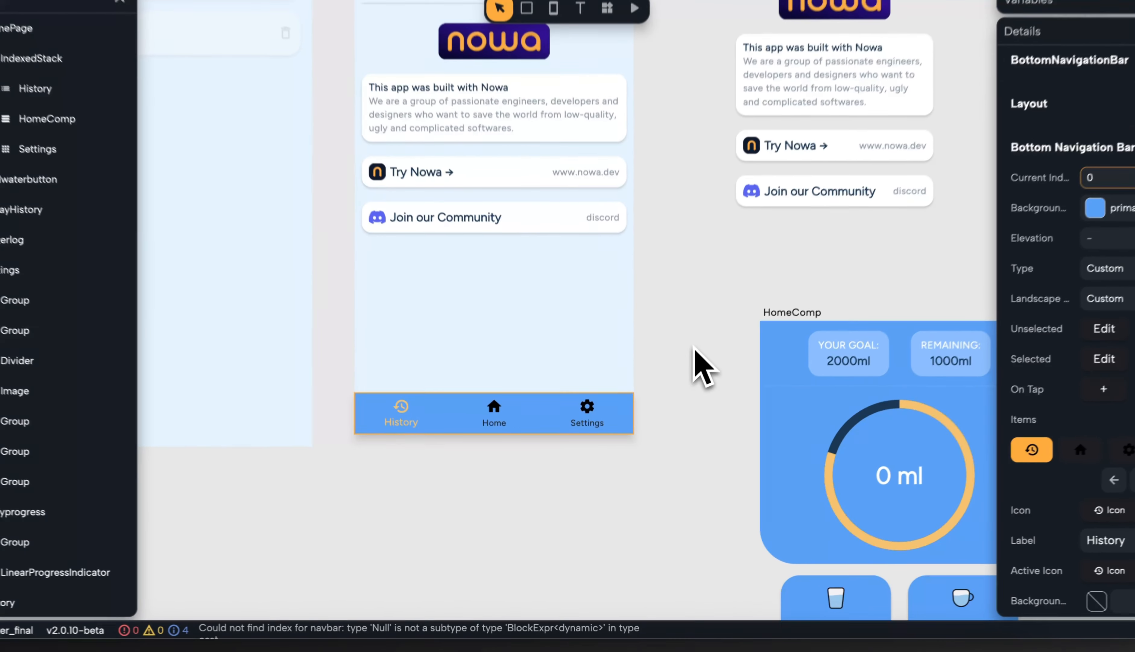
{"action": "left_click", "coordinate": [678, 384]}
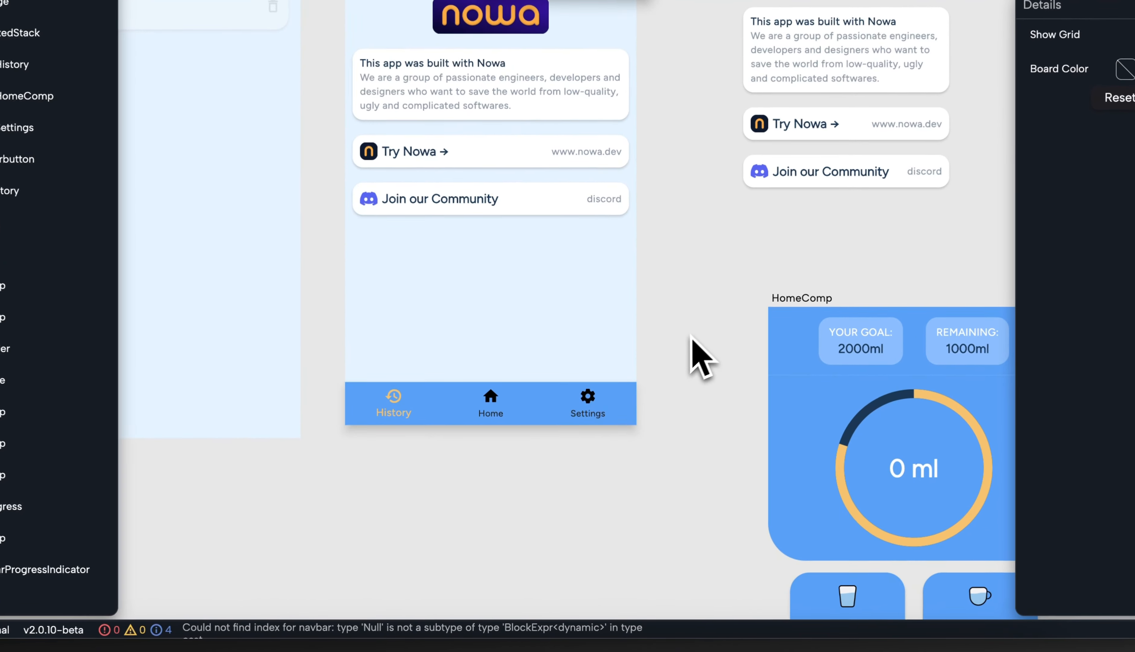
{"action": "left_click_drag", "start_coordinate": [667, 385], "coordinate": [667, 518]}
{"action": "scroll", "coordinate": [685, 493], "scroll_direction": "down", "scroll_amount": 1}
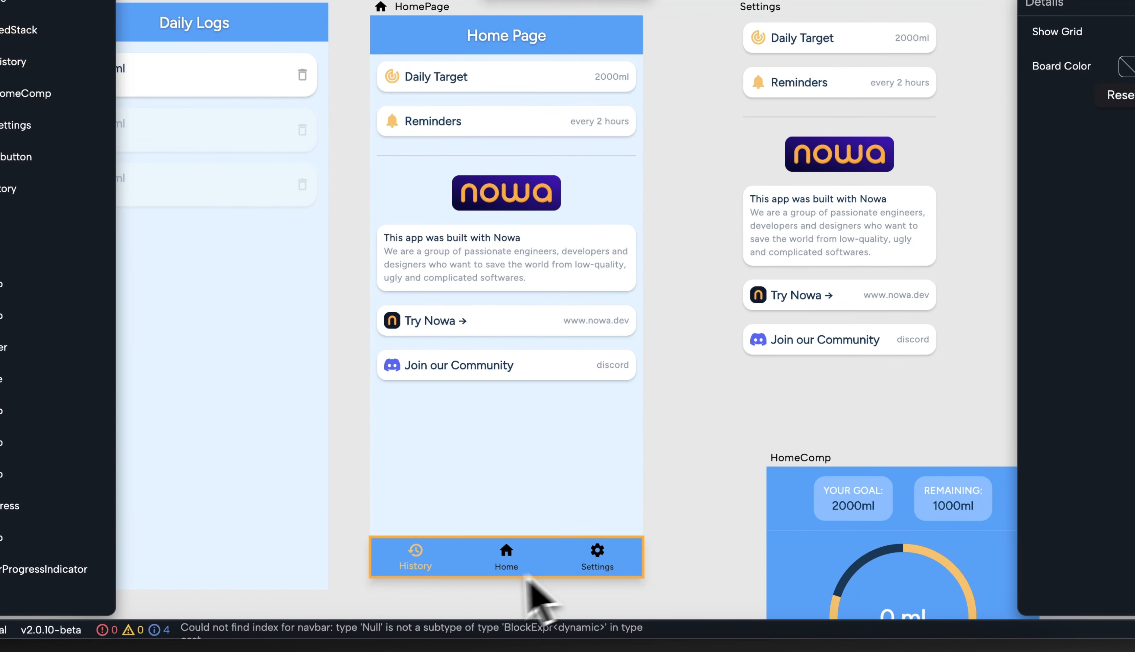
{"action": "left_click", "coordinate": [448, 569]}
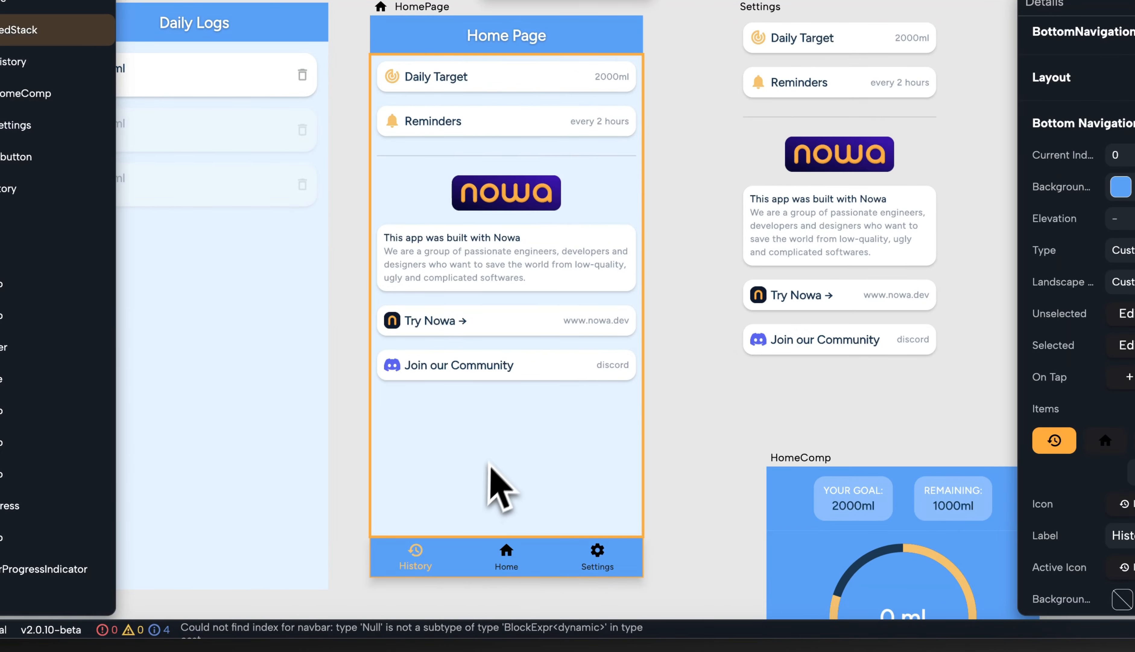
{"action": "left_click", "coordinate": [495, 456]}
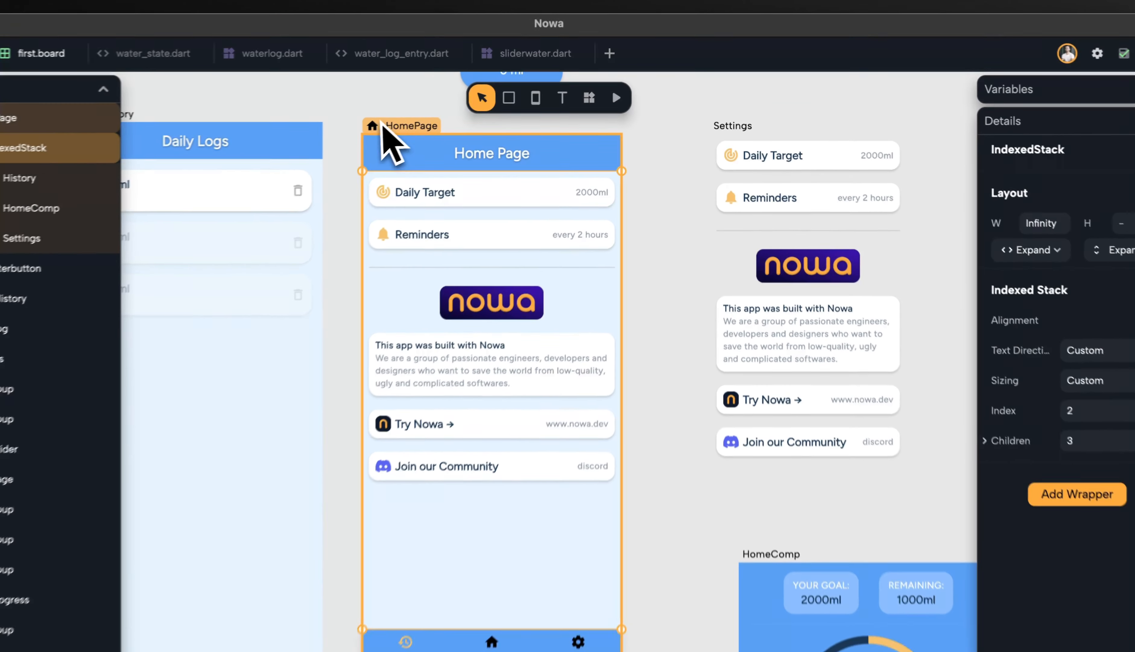
Create a HomePage variable named pageIndex with type int
{"action": "left_click", "coordinate": [426, 114]}
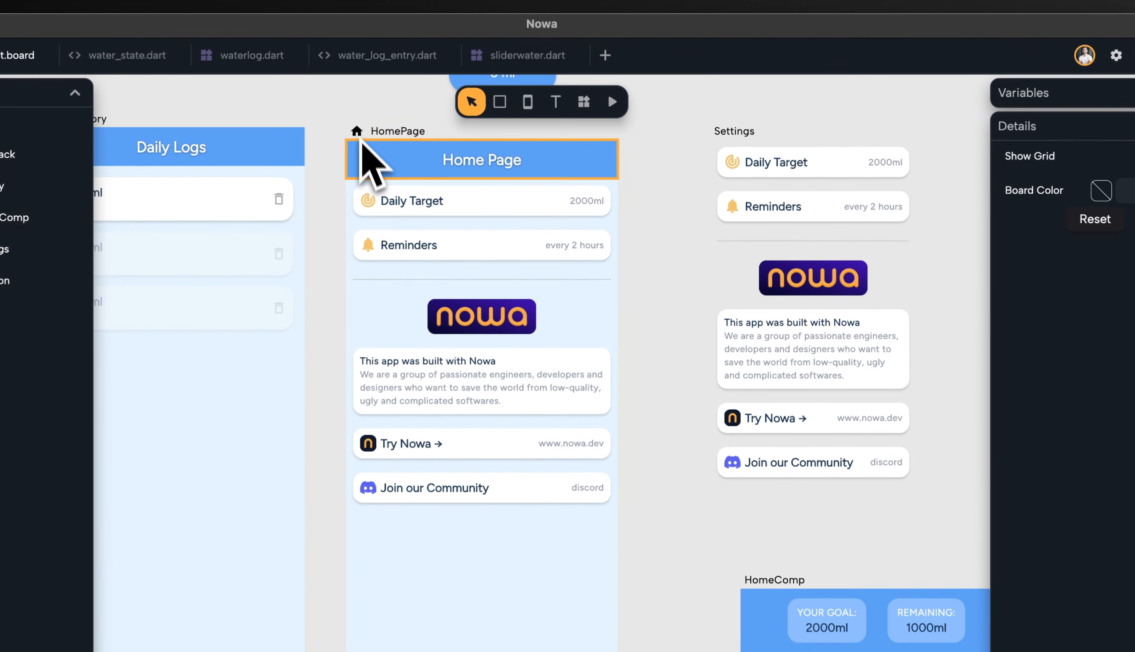
{"action": "left_click", "coordinate": [1059, 101]}
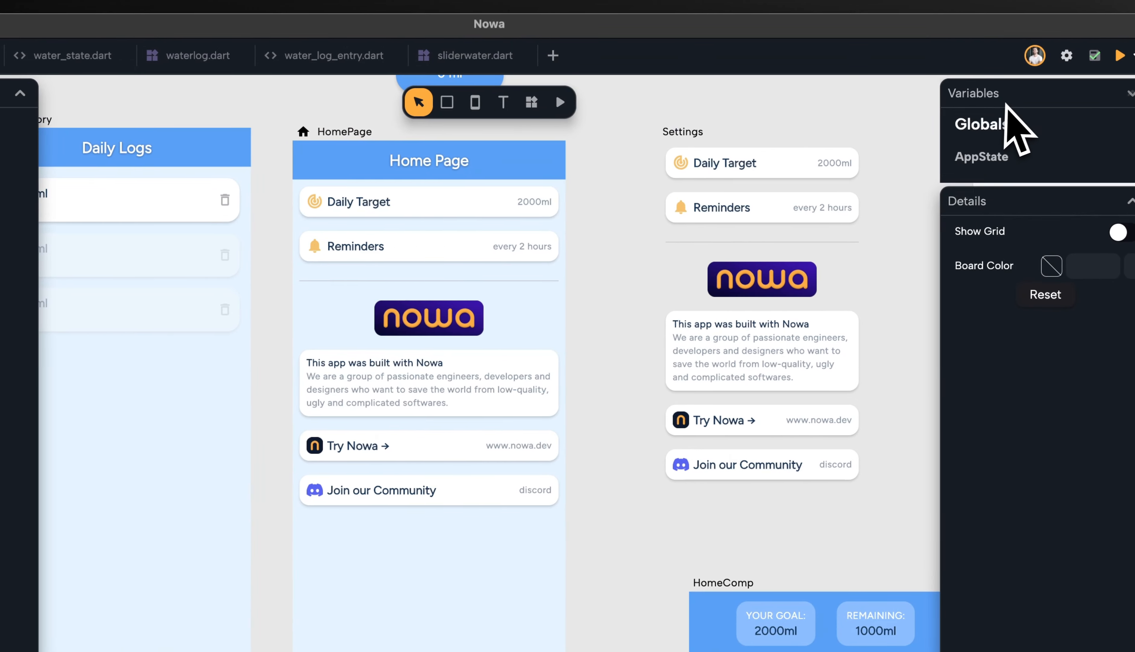
{"action": "left_click", "coordinate": [389, 132]}
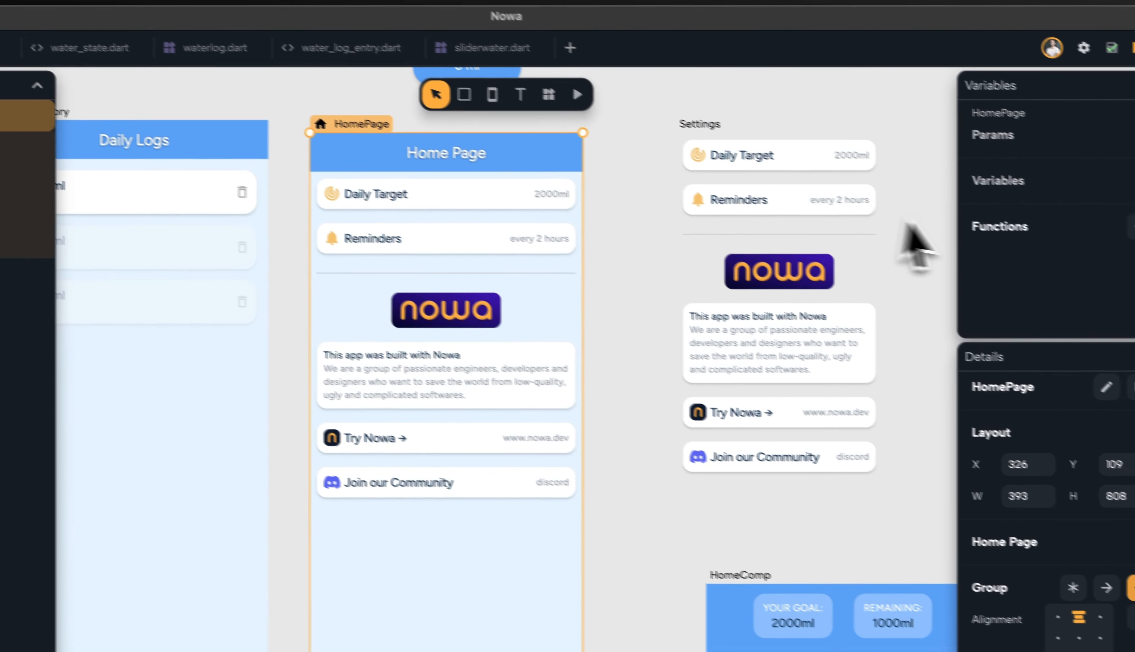
{"action": "mouse_move", "coordinate": [1034, 188]}
{"action": "left_click", "coordinate": [1089, 165]}
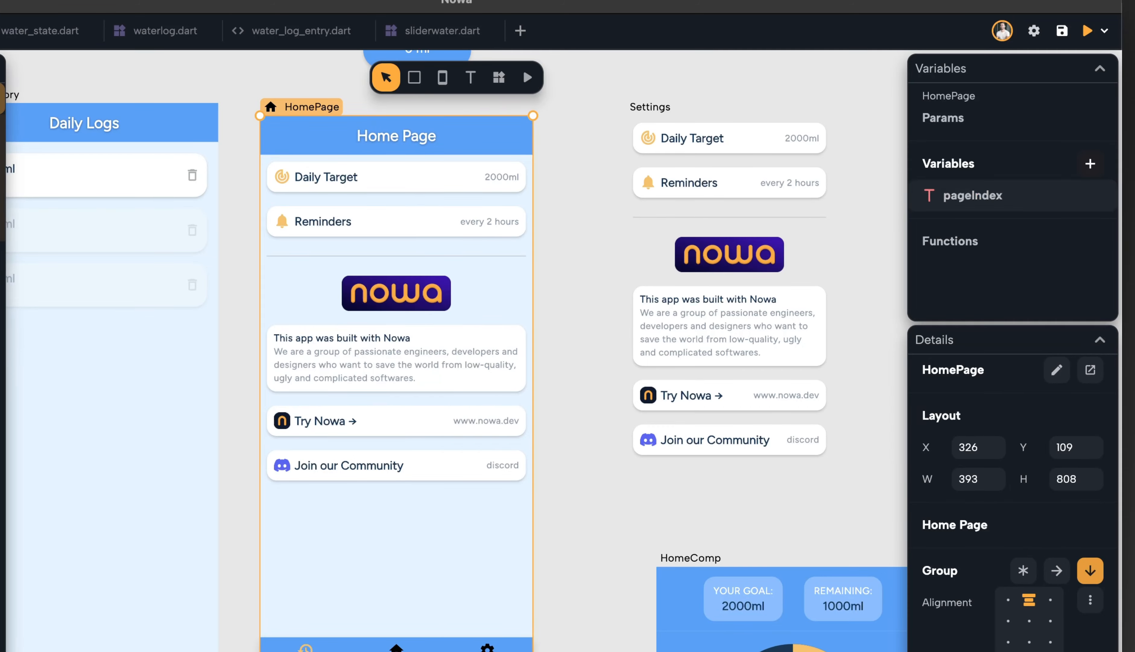
{"action": "left_click", "coordinate": [928, 195]}
{"action": "type", "text": "i"}
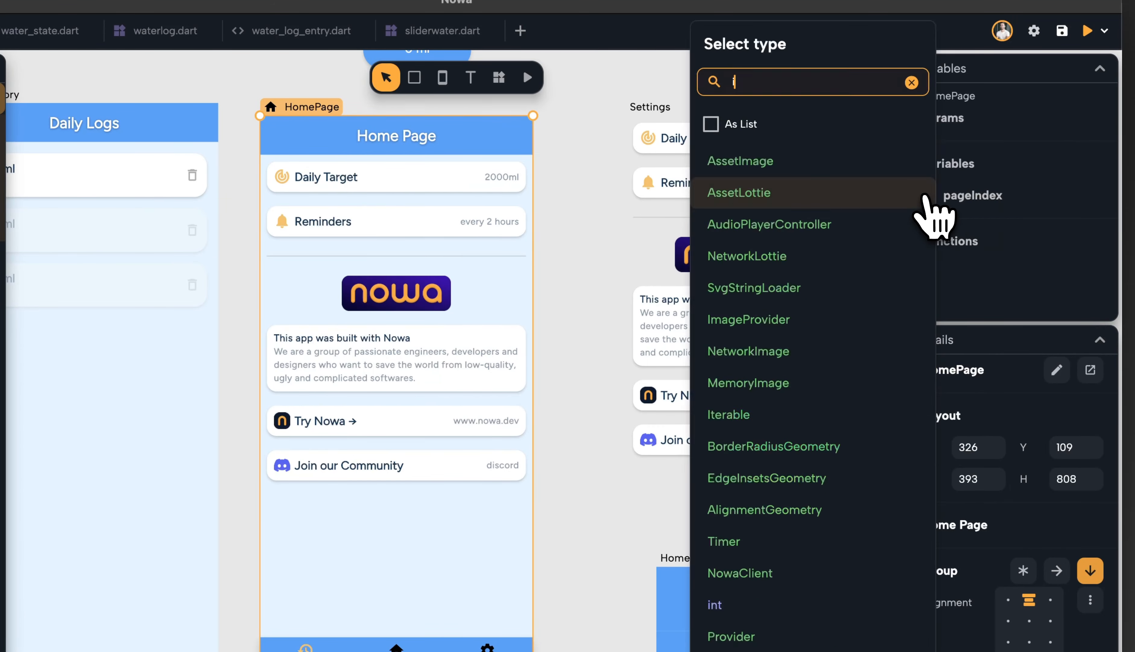
{"action": "type", "text": "nt"}
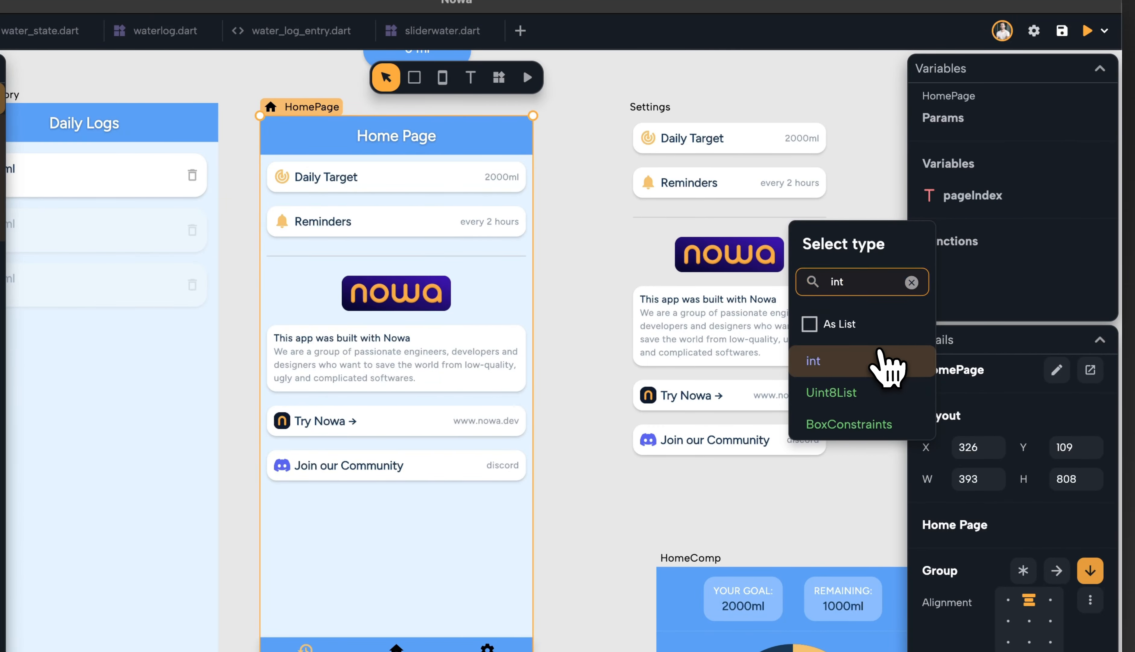
{"action": "left_click", "coordinate": [884, 360]}
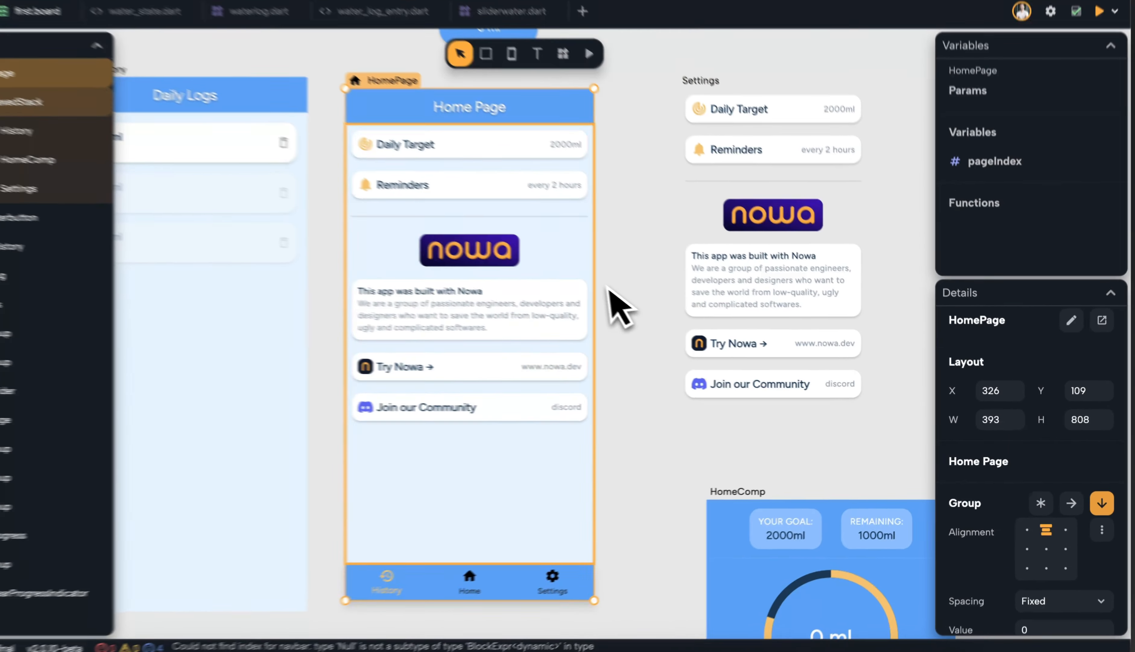
Inspect the IndexedStack and each of its children in the outline
{"action": "left_click", "coordinate": [582, 301]}
{"action": "scroll", "coordinate": [950, 406], "scroll_direction": "down", "scroll_amount": 3}
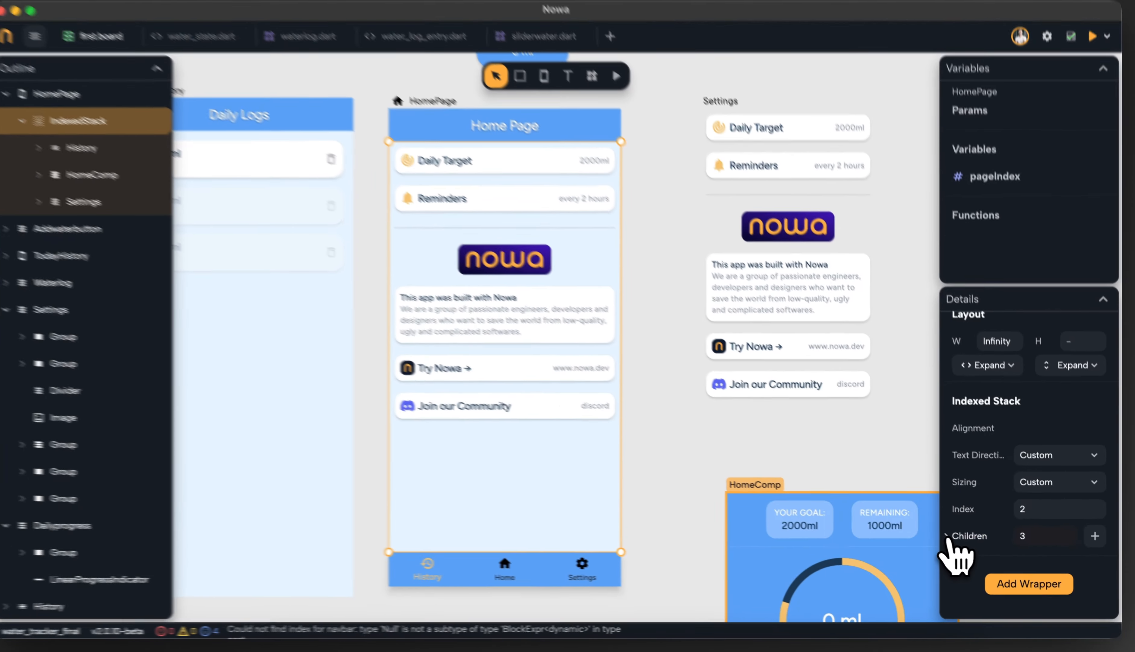
{"action": "left_click", "coordinate": [969, 537]}
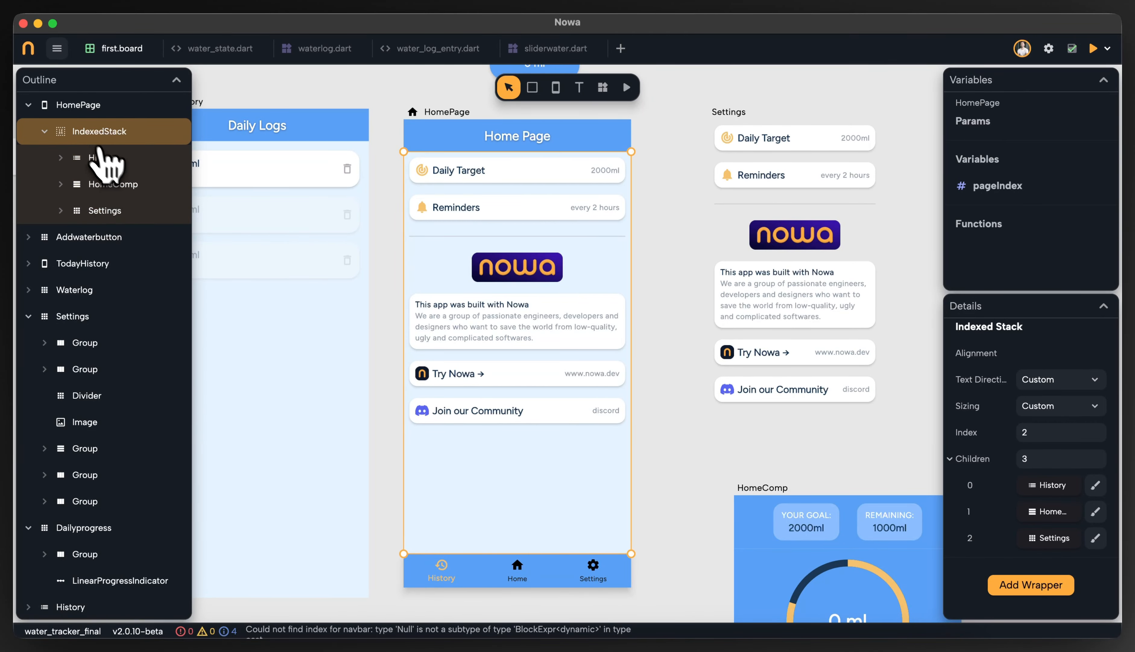
{"action": "left_click", "coordinate": [111, 183]}
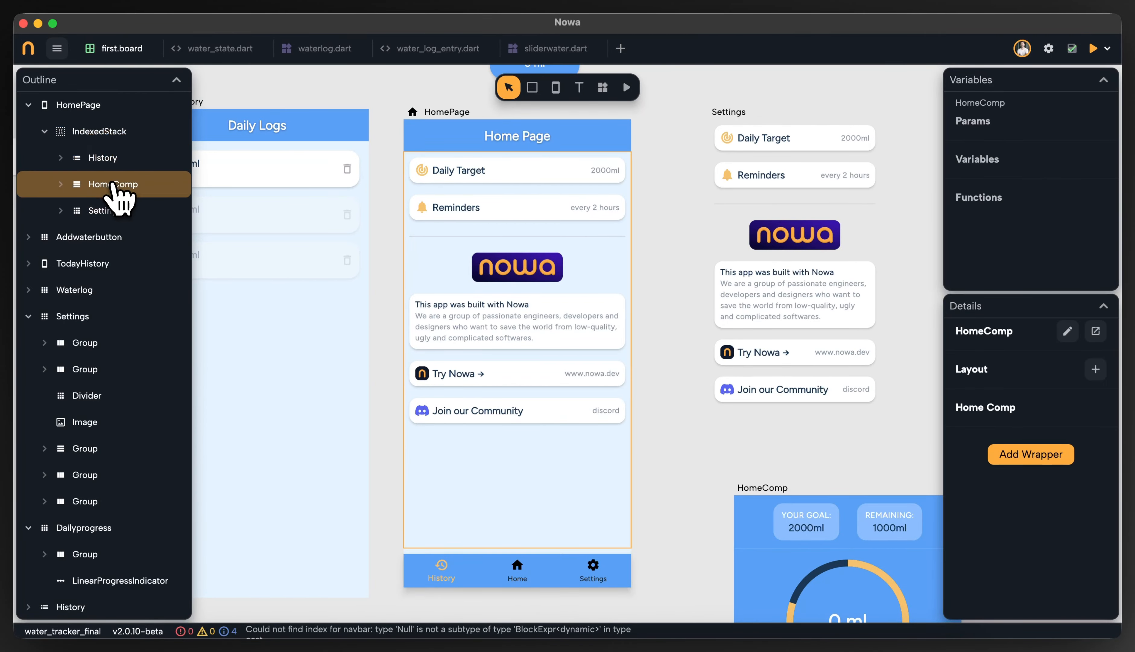
{"action": "left_click", "coordinate": [113, 211]}
{"action": "left_click", "coordinate": [109, 183]}
{"action": "left_click", "coordinate": [112, 157]}
{"action": "left_click", "coordinate": [99, 131]}
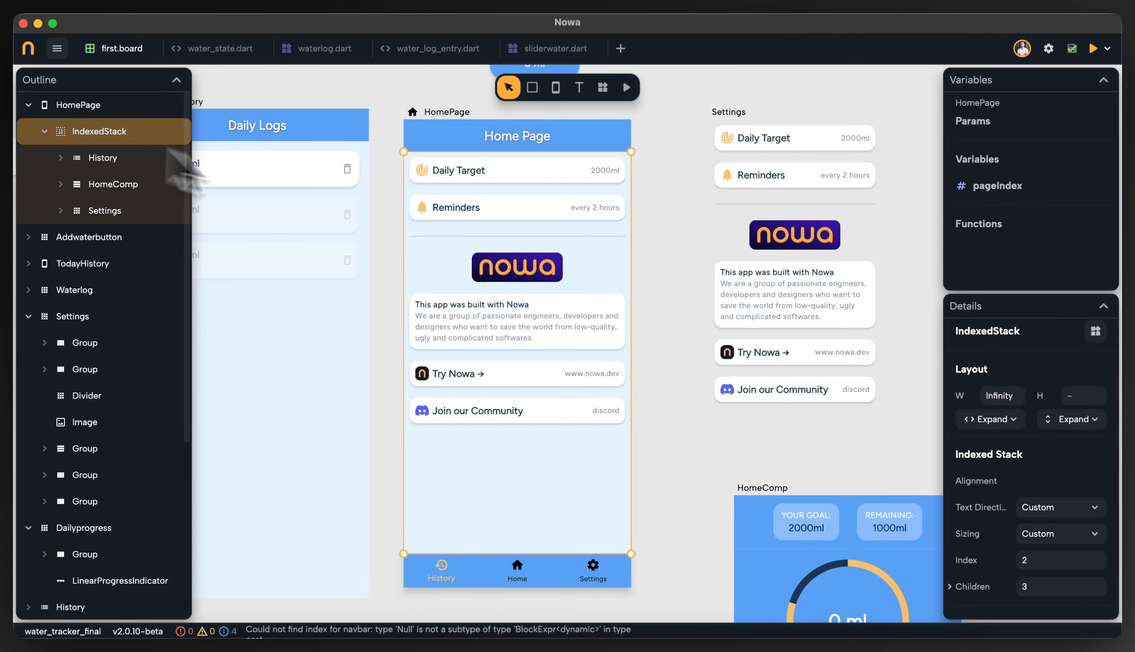
Link the IndexedStack's index to the local pageIndex variable
{"action": "scroll", "coordinate": [1089, 531], "scroll_direction": "down", "scroll_amount": 2}
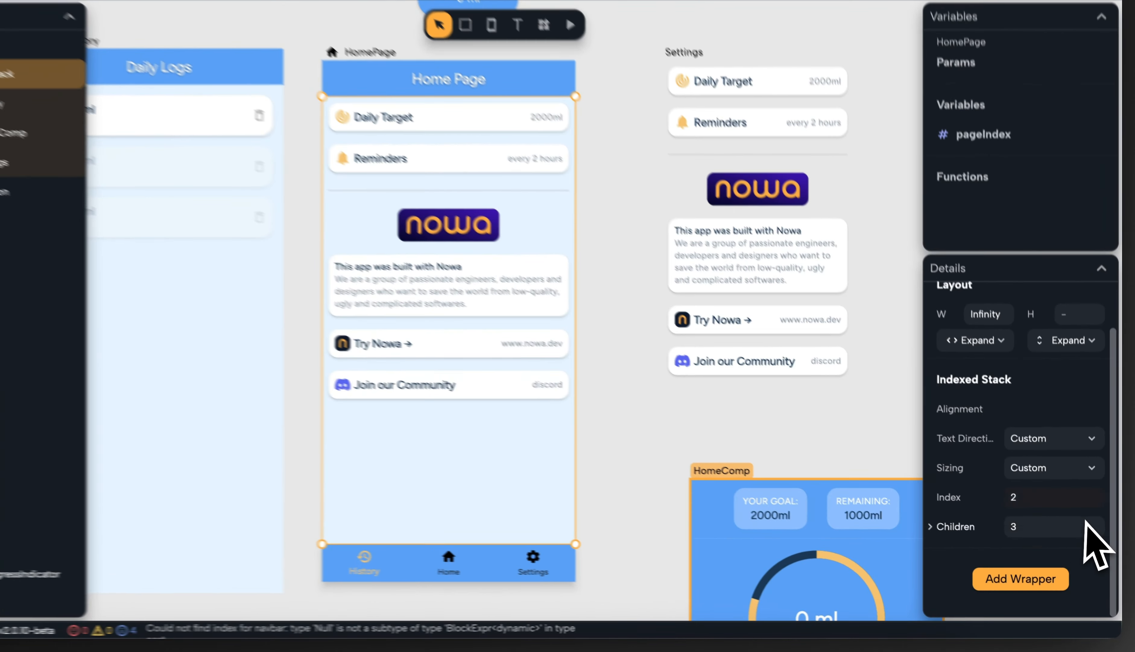
{"action": "left_click", "coordinate": [946, 496]}
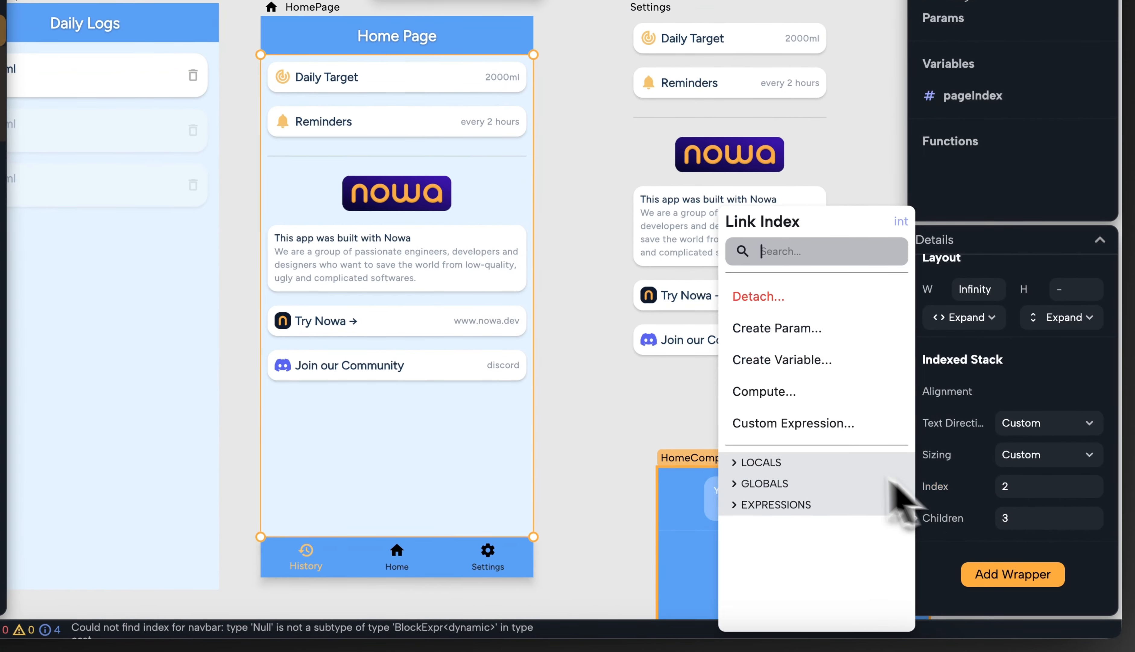
{"action": "left_click", "coordinate": [809, 473]}
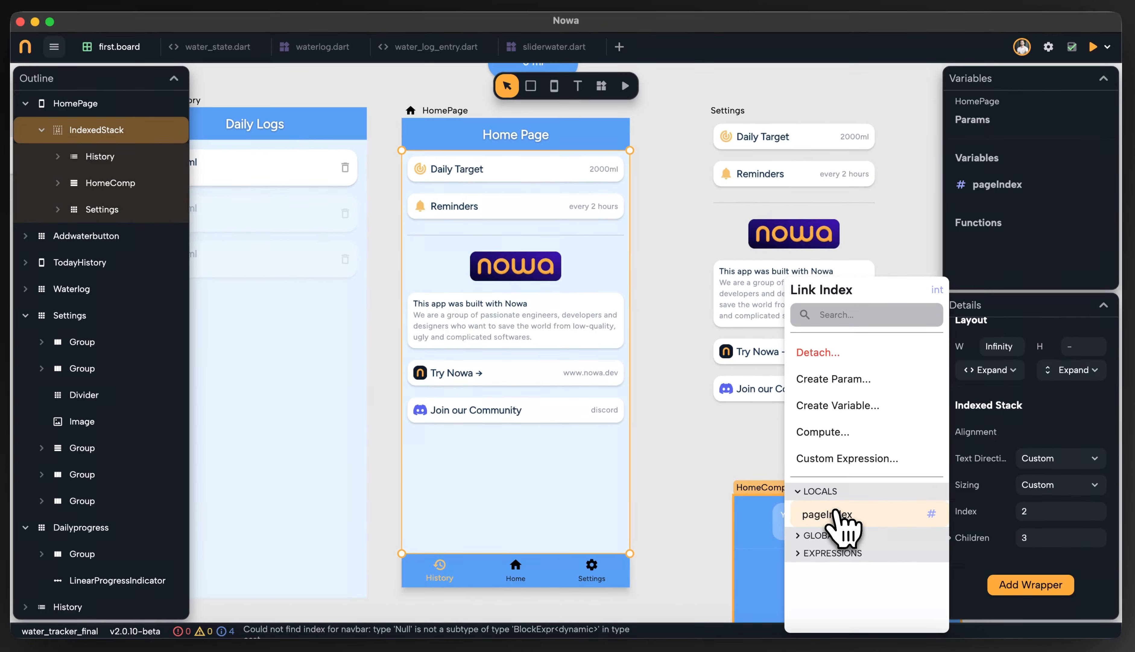
{"action": "left_click", "coordinate": [834, 514]}
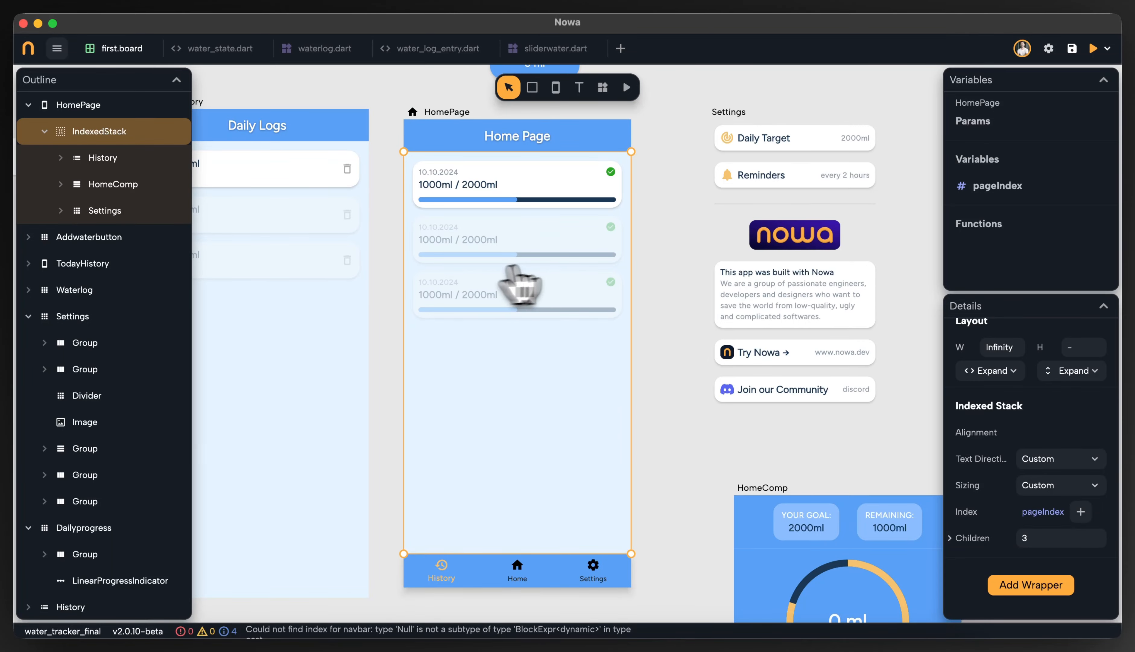
Link the bottom navigation bar's current index to the local pageIndex variable
{"action": "left_click", "coordinate": [983, 198]}
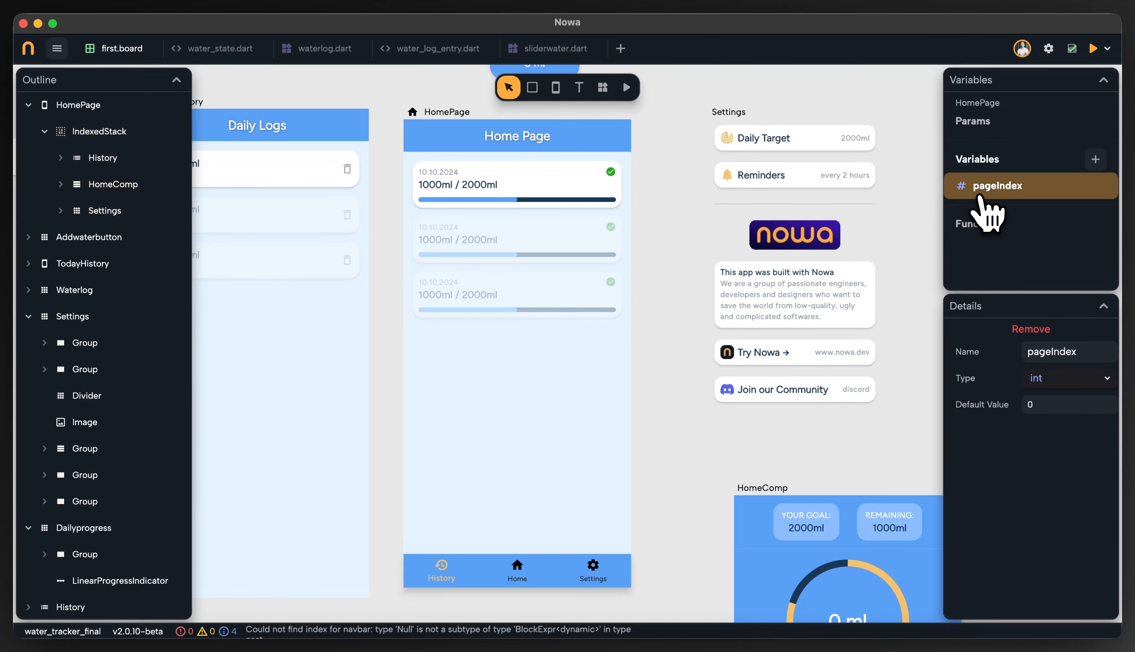
{"action": "left_click", "coordinate": [687, 457]}
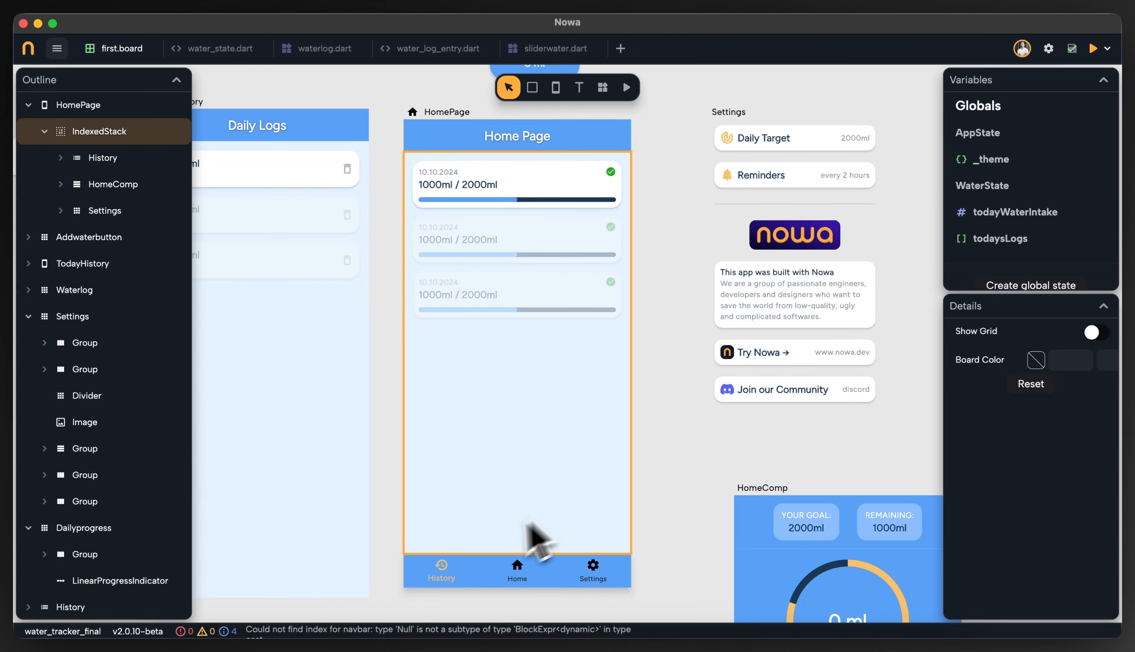
{"action": "left_click", "coordinate": [487, 581]}
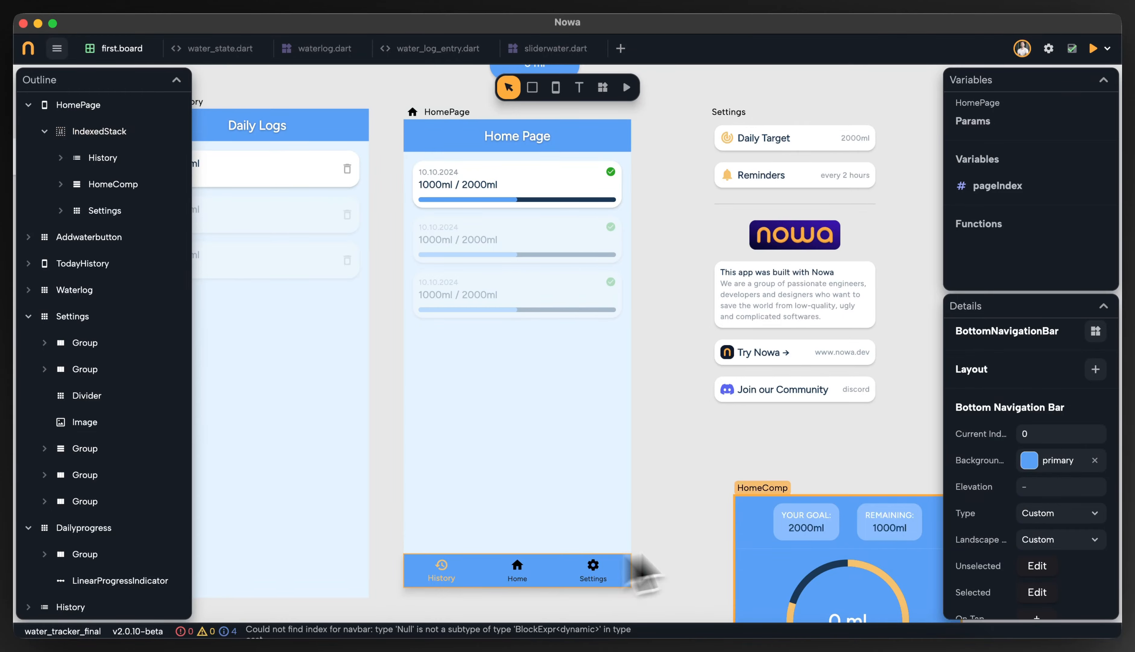
{"action": "left_click", "coordinate": [990, 438]}
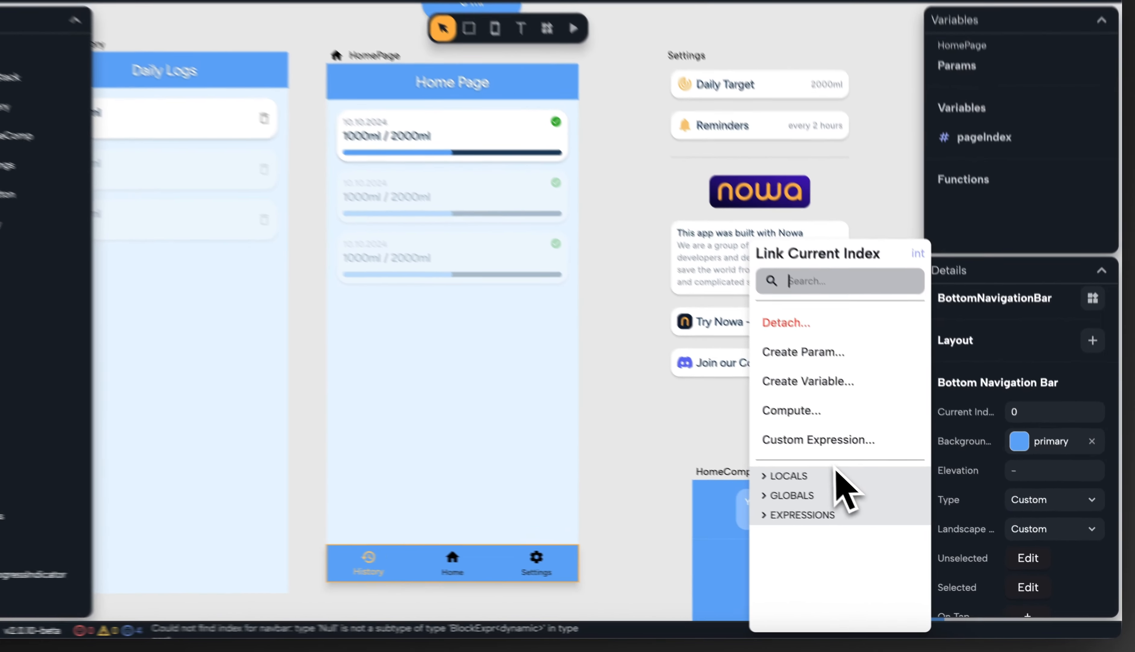
{"action": "left_click", "coordinate": [894, 488]}
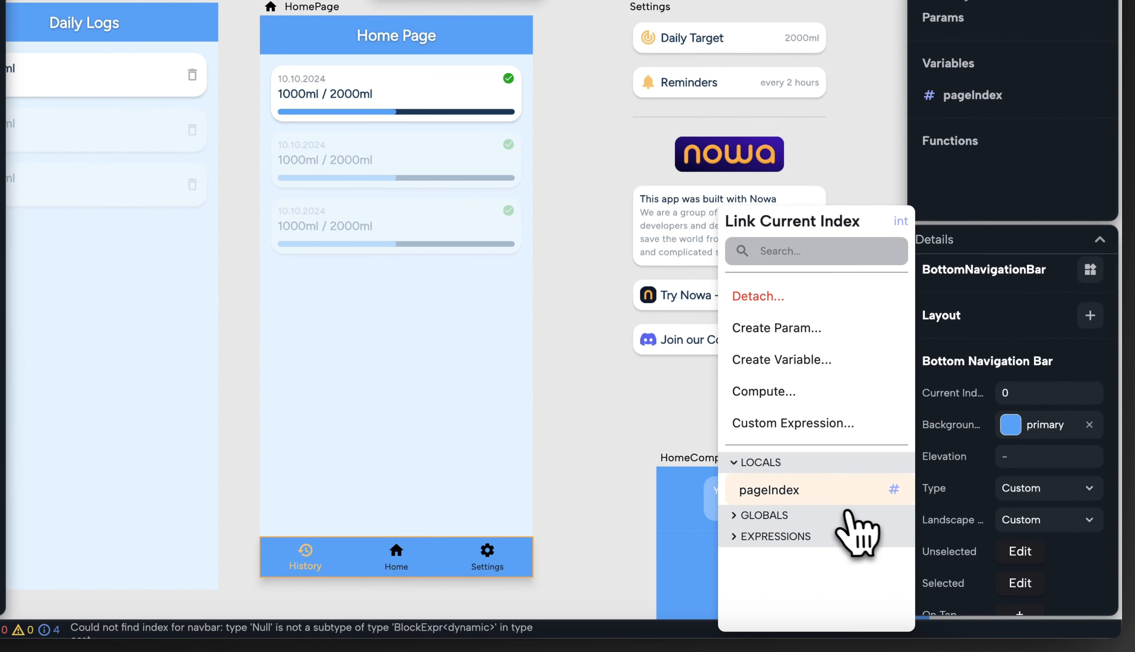
{"action": "left_click", "coordinate": [847, 492]}
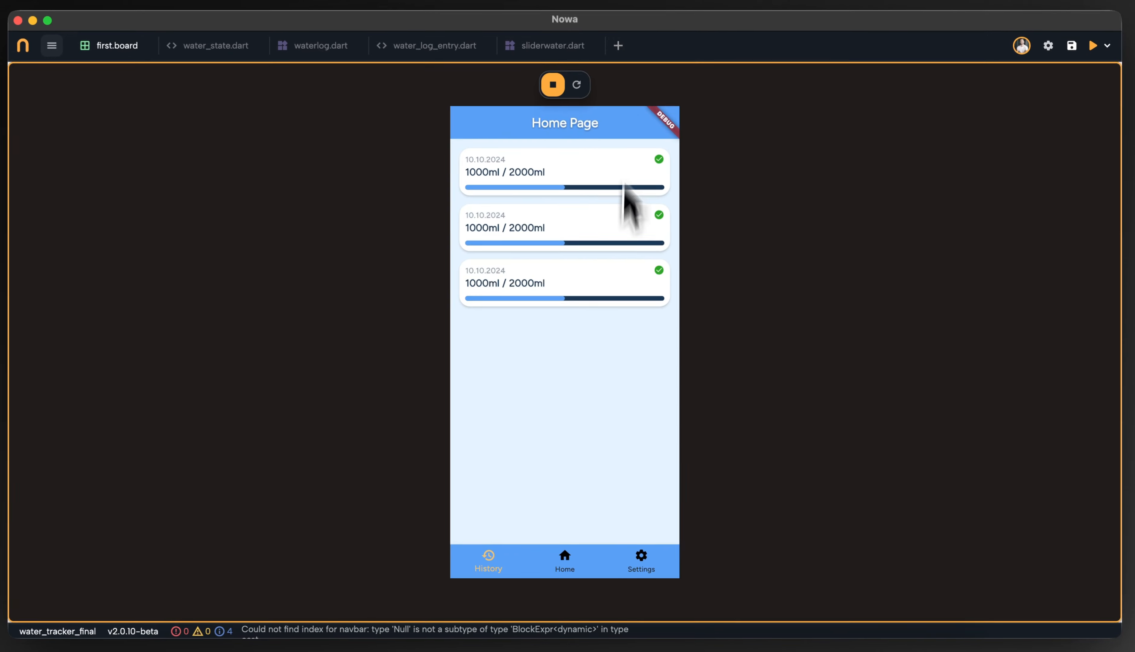
Test the Home and Settings tabs in the running app, then stop it
{"action": "left_click", "coordinate": [565, 545]}
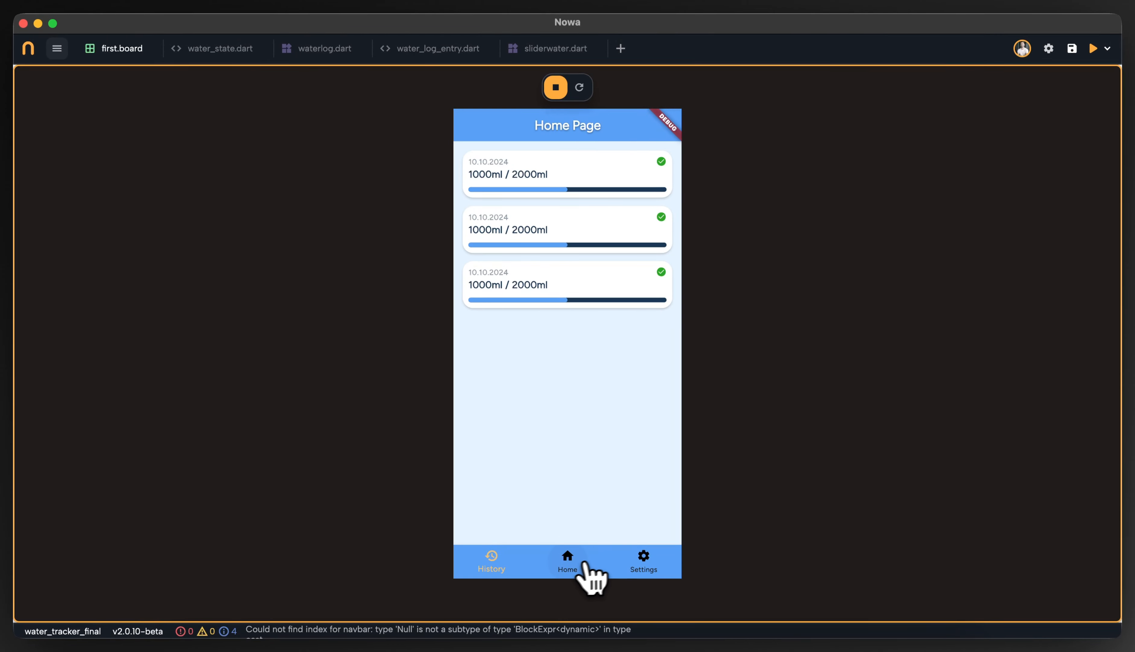
{"action": "left_click", "coordinate": [638, 570]}
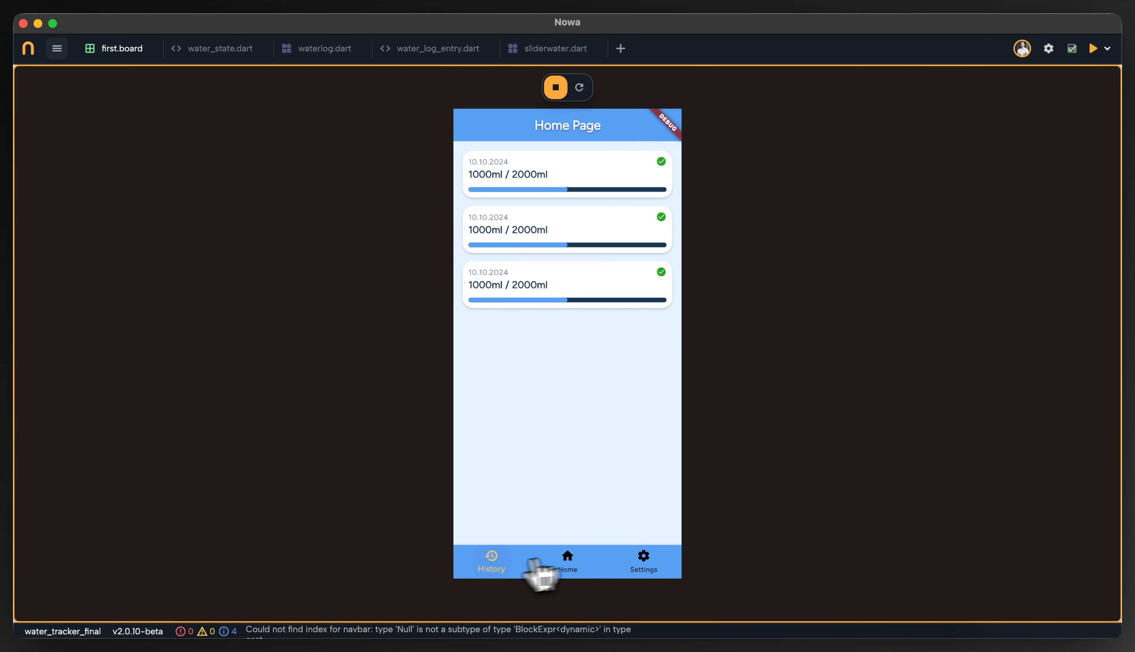
{"action": "left_click", "coordinate": [555, 87]}
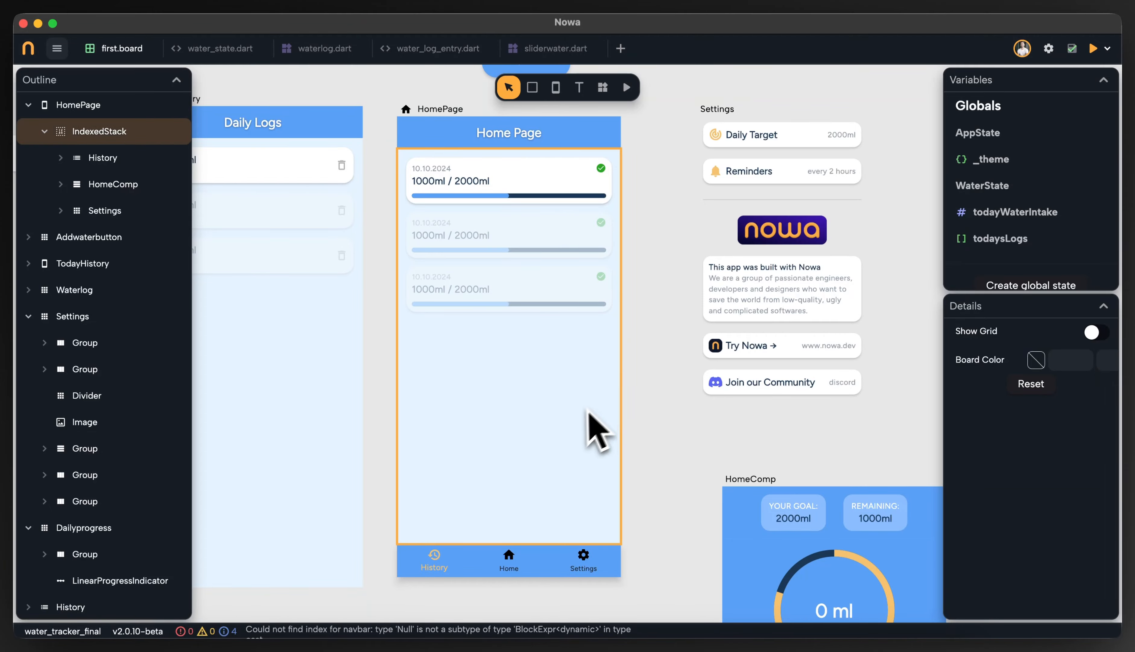
Add an On Tap handler to the bottom navigation bar and inspect its value parameter
{"action": "left_click", "coordinate": [557, 568]}
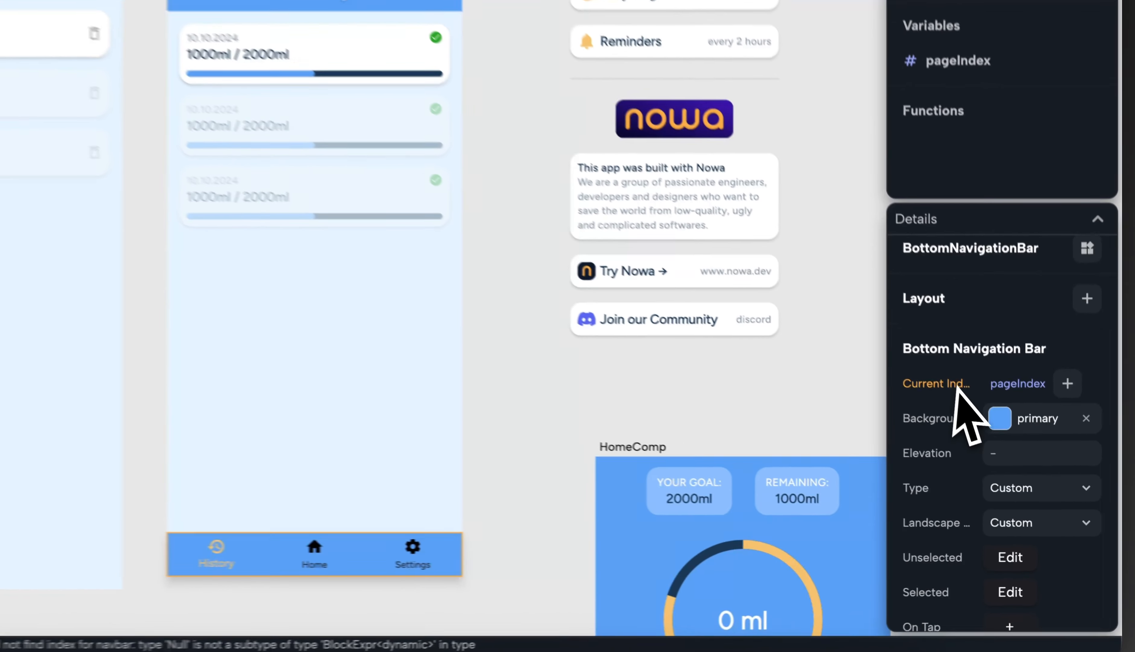
{"action": "scroll", "coordinate": [989, 431], "scroll_direction": "down", "scroll_amount": 5}
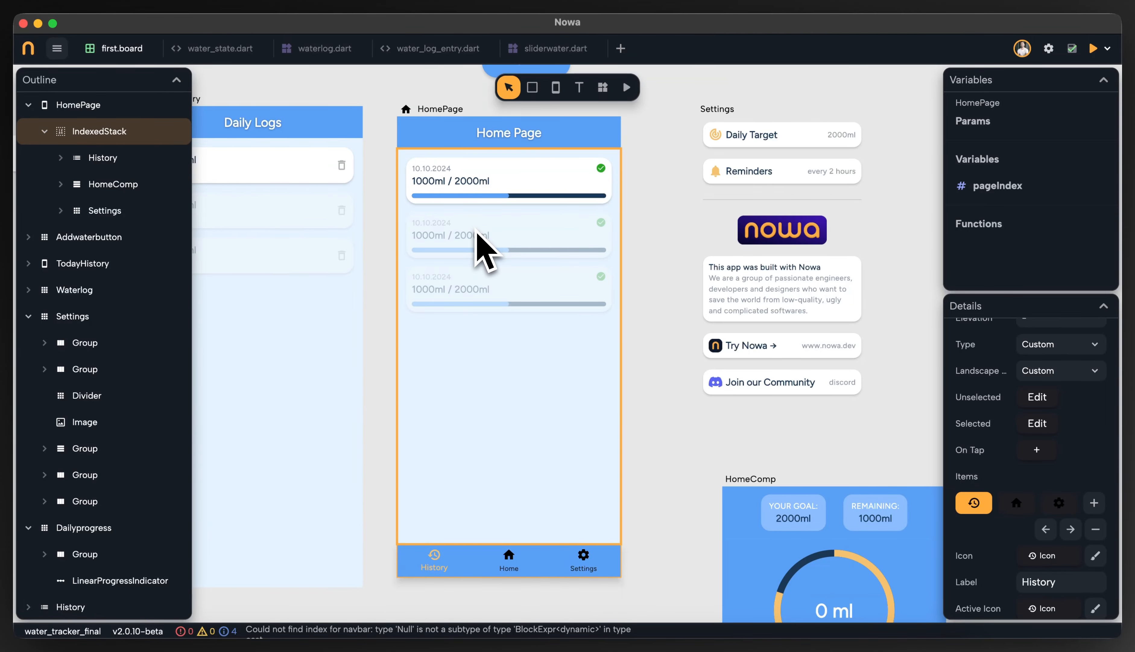
{"action": "left_click", "coordinate": [1037, 449]}
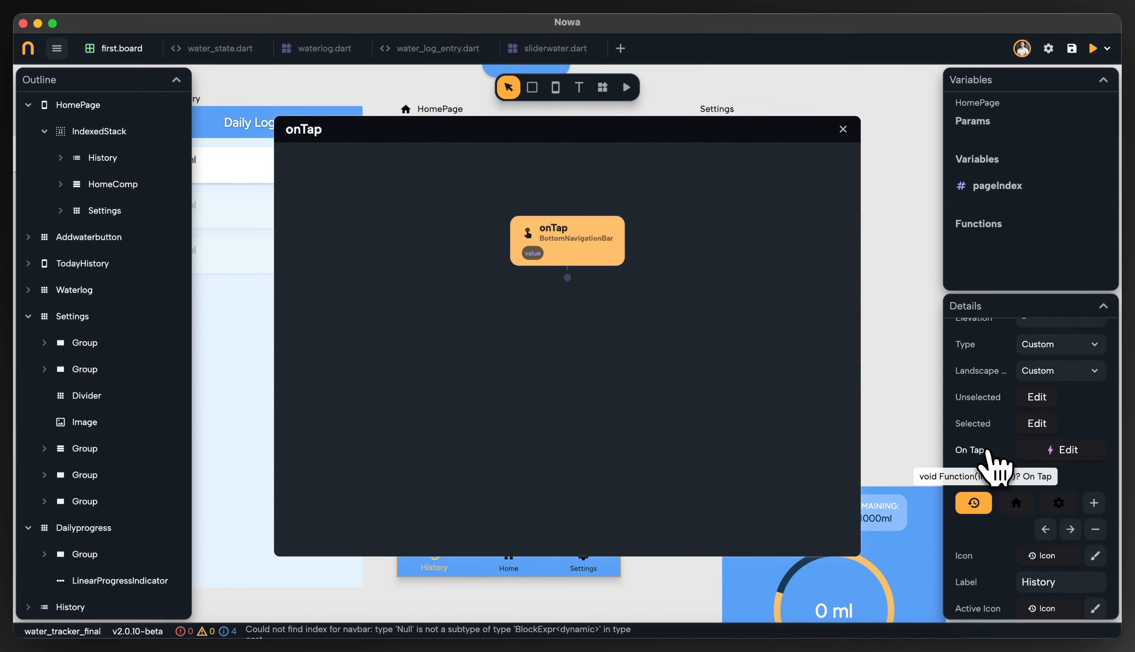
{"action": "left_click", "coordinate": [844, 129]}
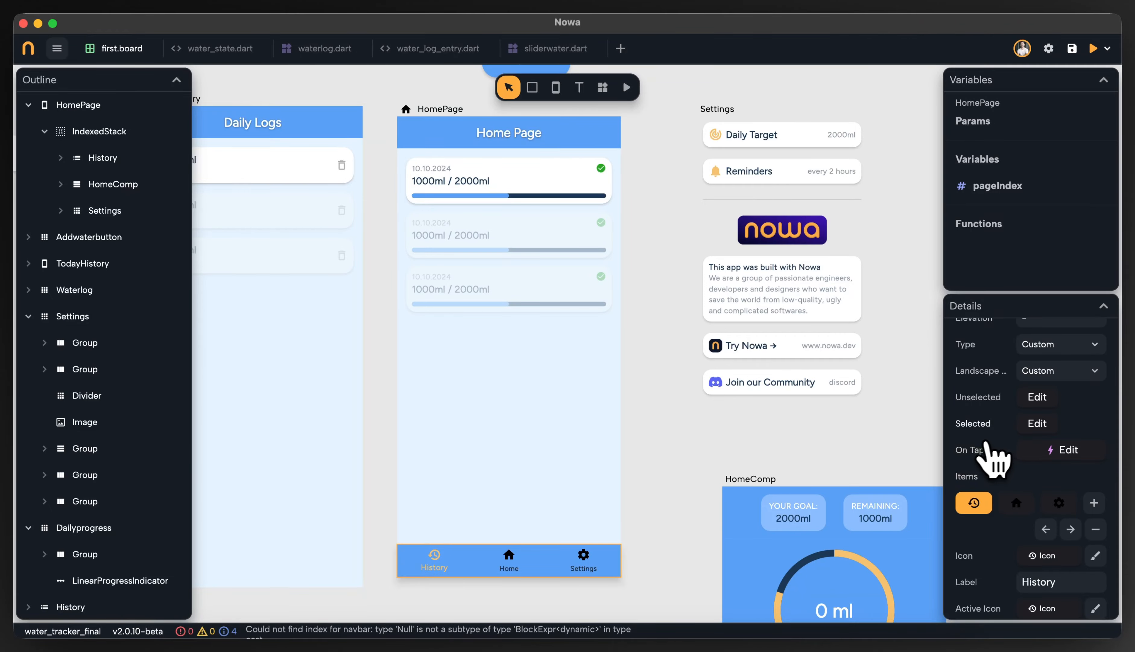
{"action": "left_click", "coordinate": [1049, 450]}
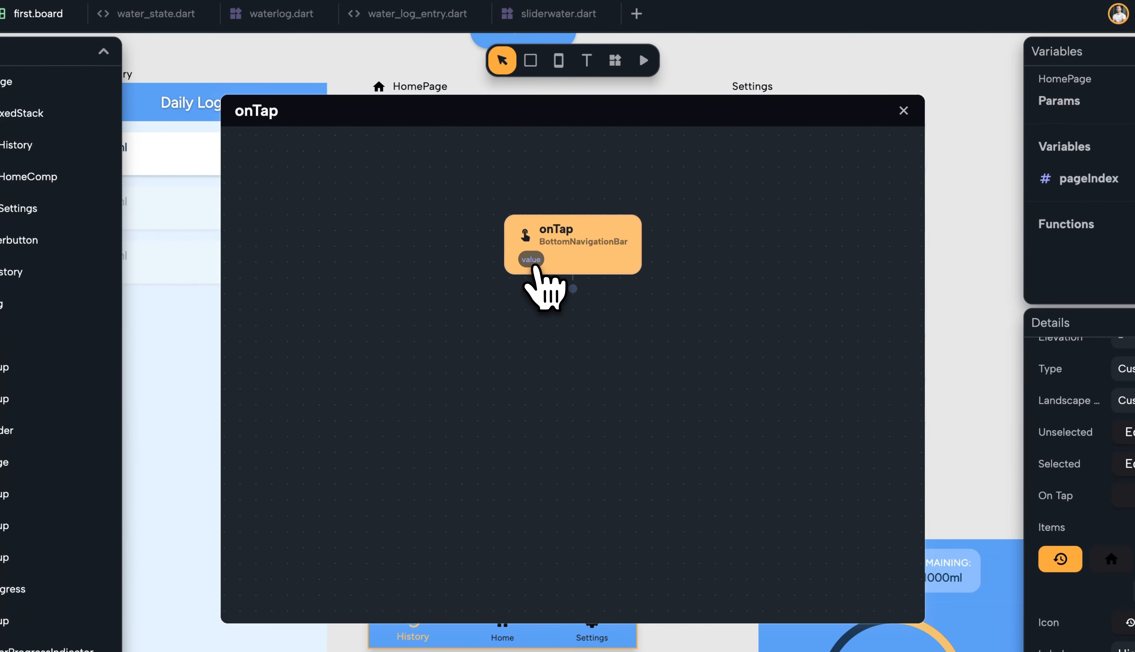
{"action": "left_click", "coordinate": [530, 265]}
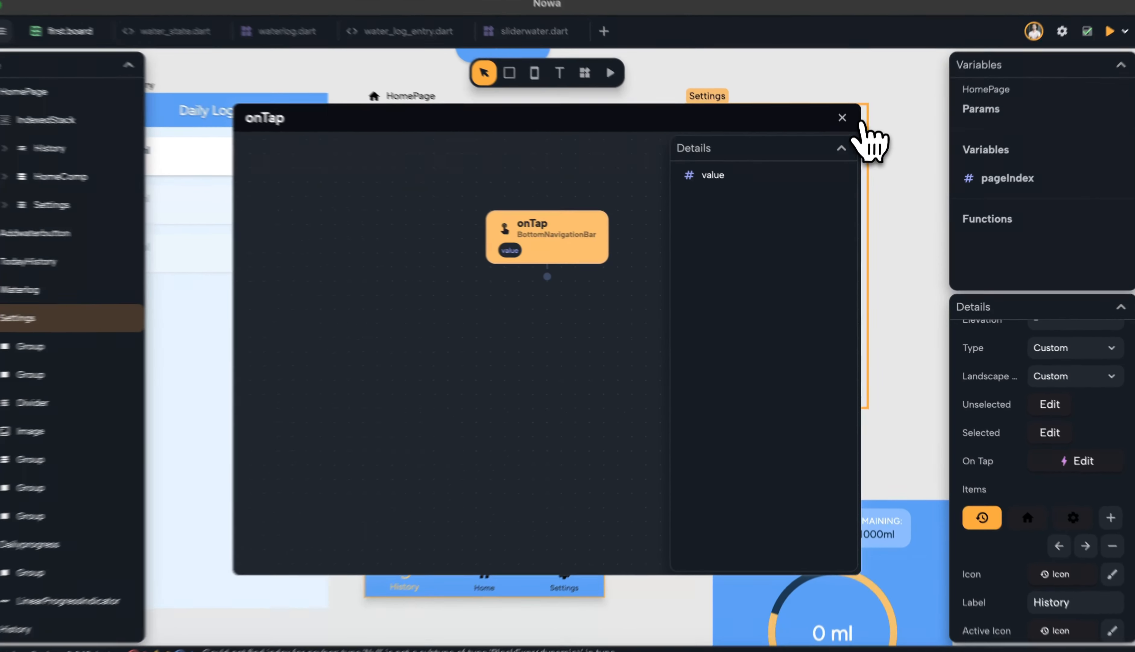
{"action": "left_click", "coordinate": [844, 128]}
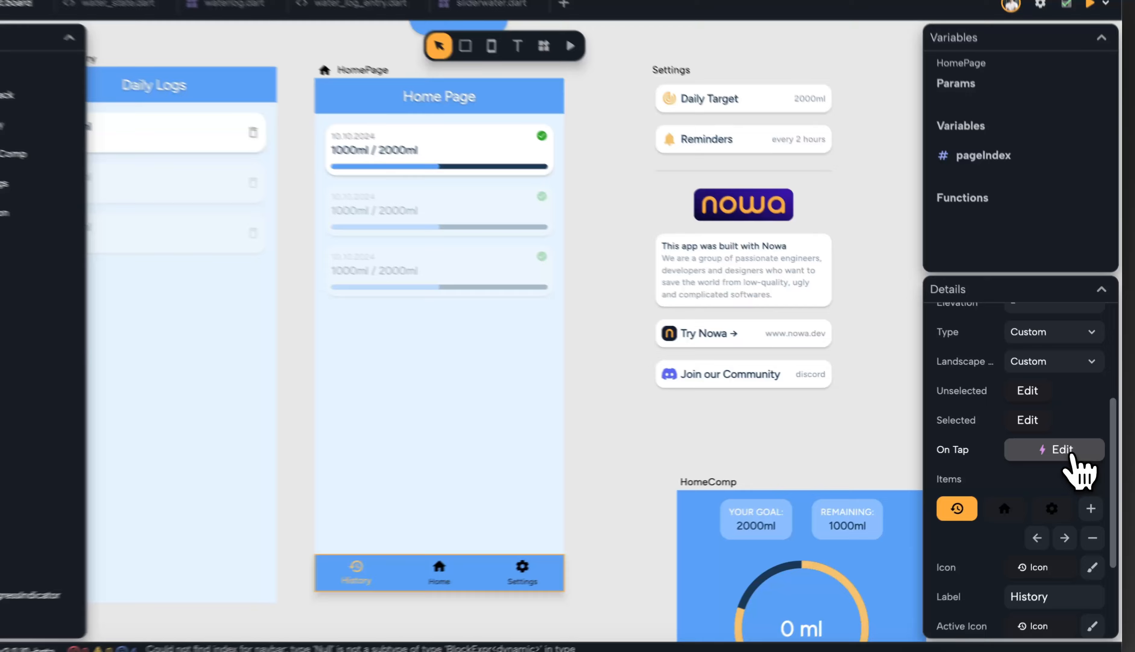
In the onTap handler, add a node that sets the pageIndex variable
{"action": "left_click", "coordinate": [1066, 449]}
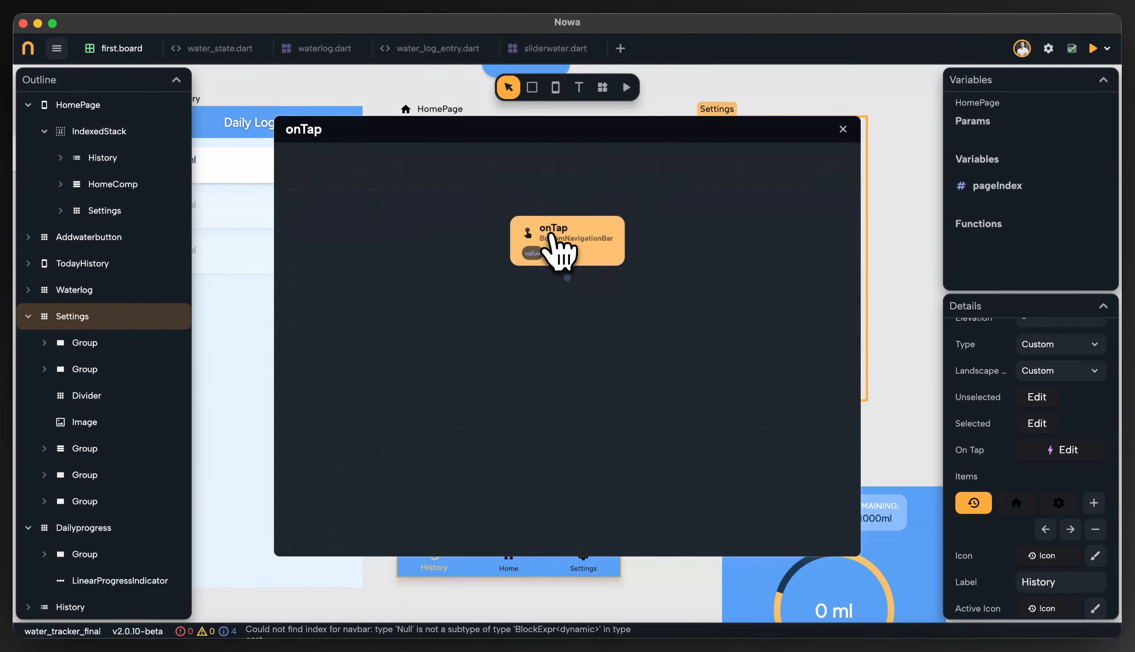
{"action": "left_click_drag", "start_coordinate": [568, 277], "coordinate": [572, 291]}
{"action": "left_click", "coordinate": [581, 526]}
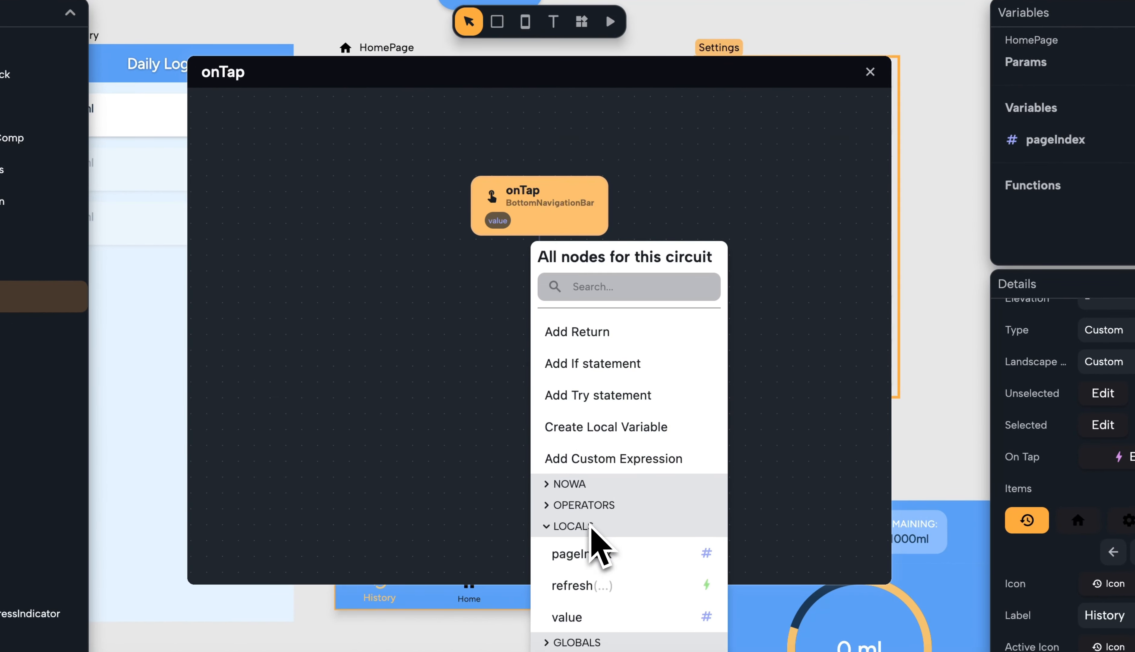
{"action": "left_click", "coordinate": [600, 553]}
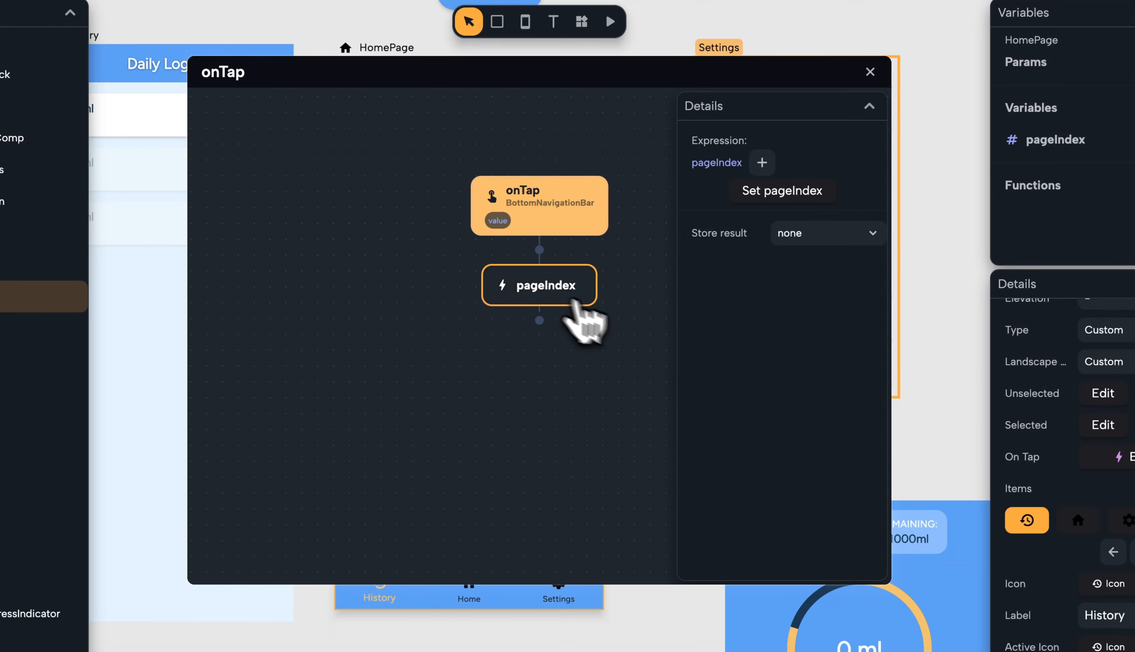
{"action": "left_click", "coordinate": [774, 198]}
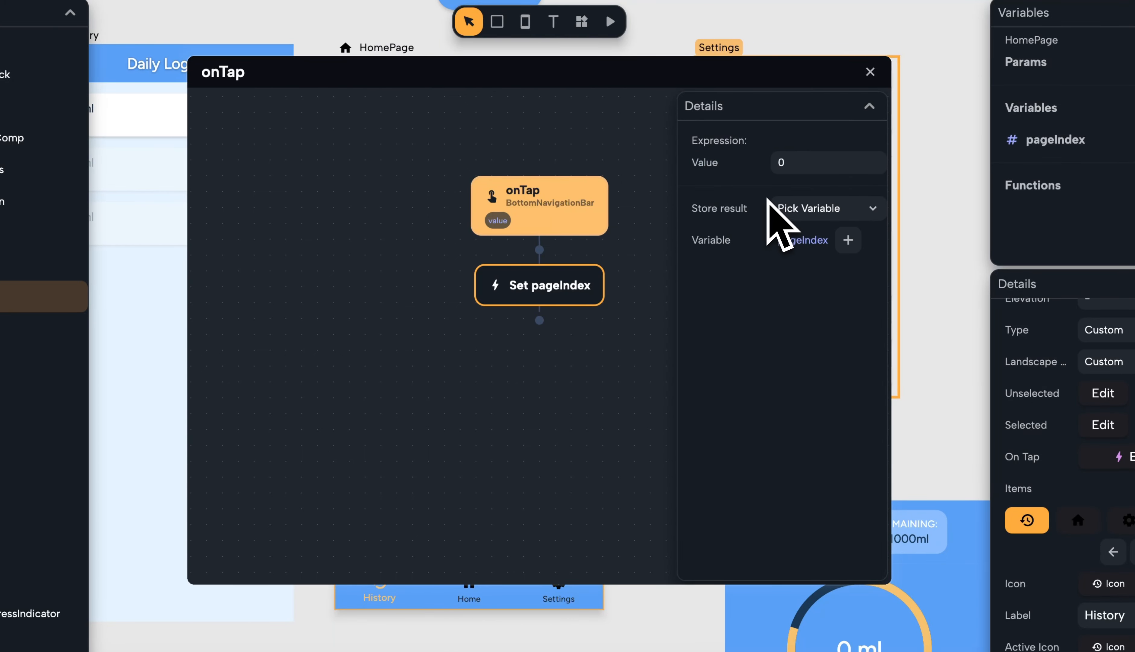
Link the Set pageIndex node's value to the tap's local value parameter
{"action": "left_click", "coordinate": [712, 171]}
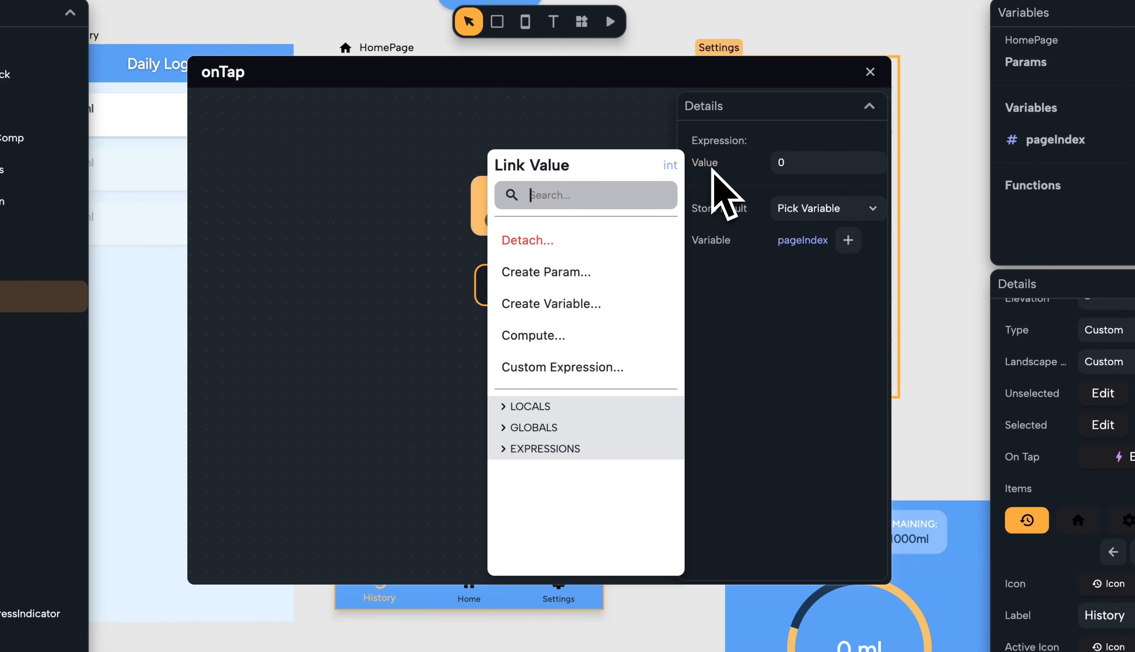
{"action": "left_click", "coordinate": [547, 406]}
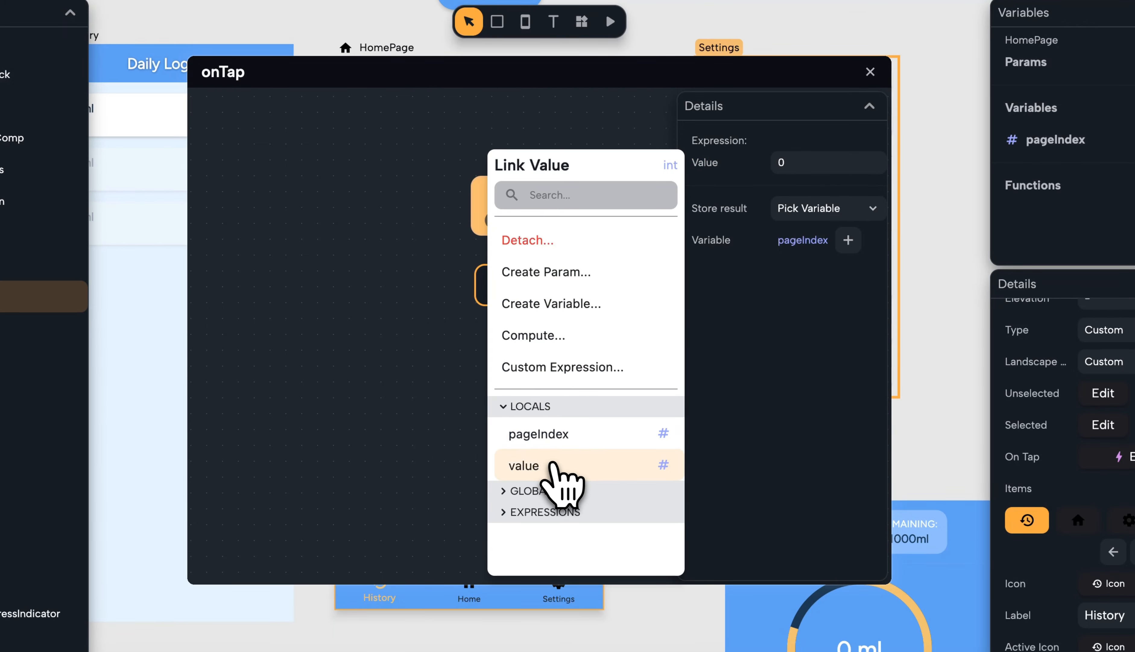
{"action": "left_click", "coordinate": [540, 466]}
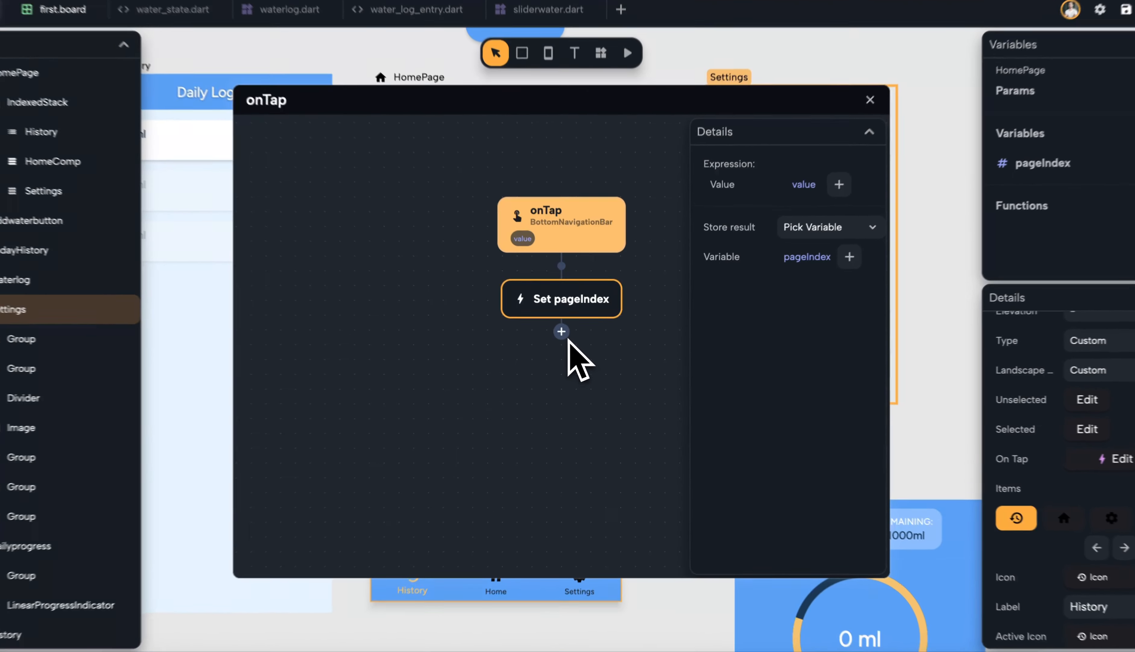
Add a setState node after Set pageIndex and close the onTap editor
{"action": "left_click", "coordinate": [568, 336]}
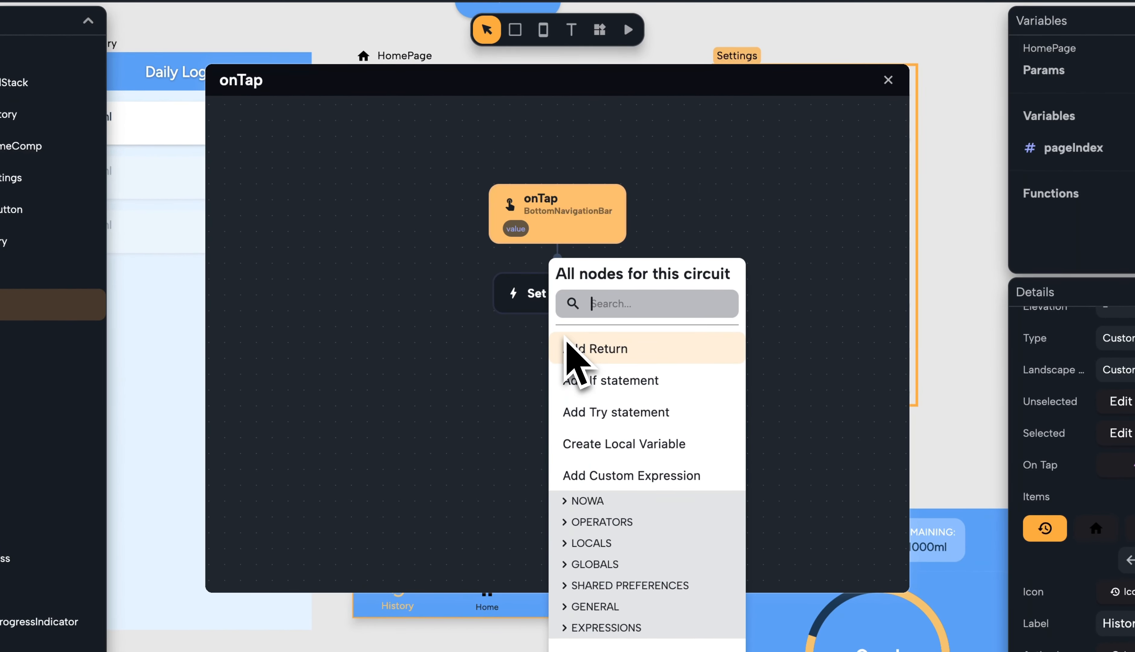
{"action": "type", "text": "set"}
{"action": "left_click", "coordinate": [602, 370]}
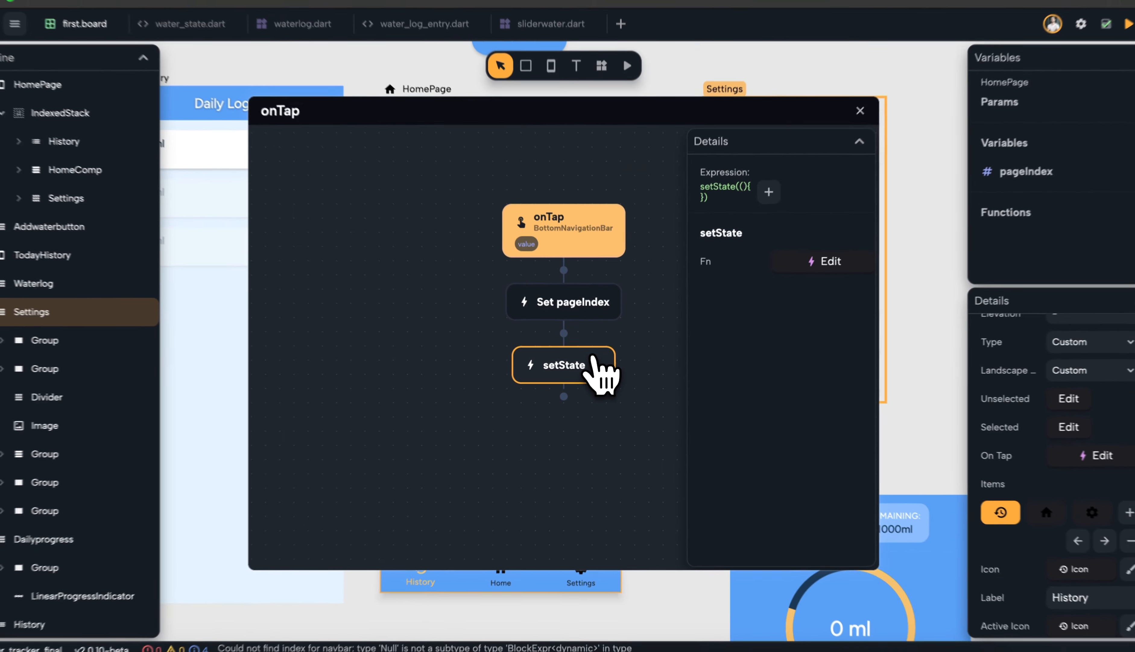
{"action": "left_click", "coordinate": [888, 79]}
Run the app and switch between the History, Home and Settings tabs, then stop it
{"action": "left_click", "coordinate": [627, 86]}
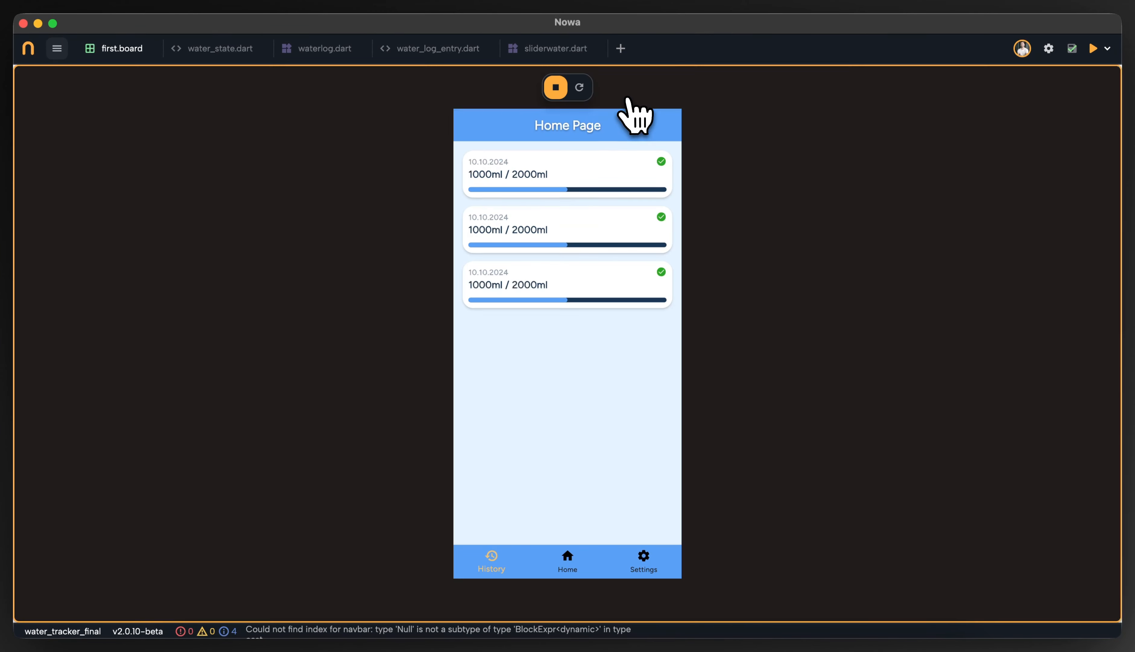
{"action": "left_click", "coordinate": [570, 561]}
{"action": "left_click", "coordinate": [633, 559]}
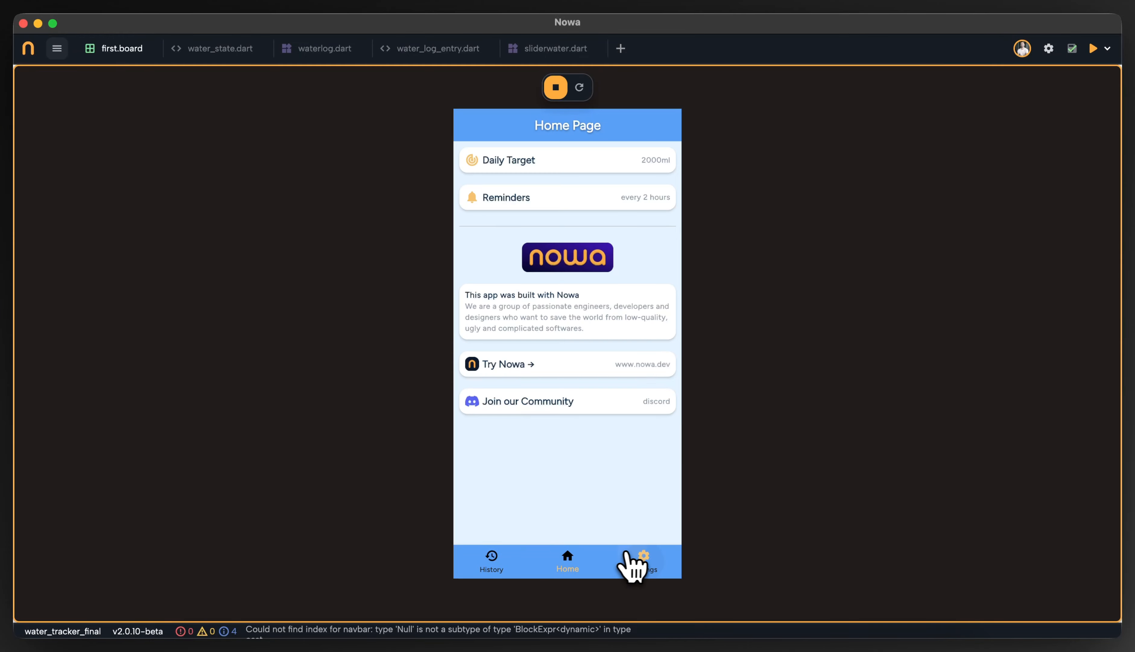
{"action": "left_click", "coordinate": [509, 562]}
{"action": "left_click", "coordinate": [541, 563]}
{"action": "left_click", "coordinate": [627, 569]}
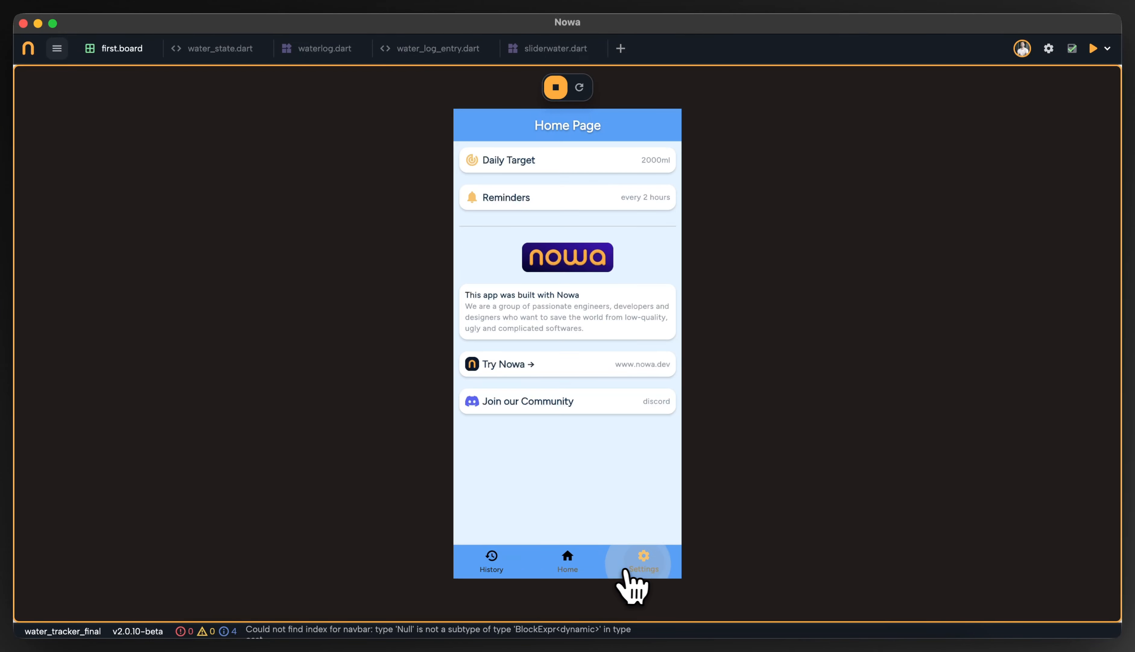
{"action": "left_click", "coordinate": [594, 568]}
{"action": "left_click", "coordinate": [509, 561]}
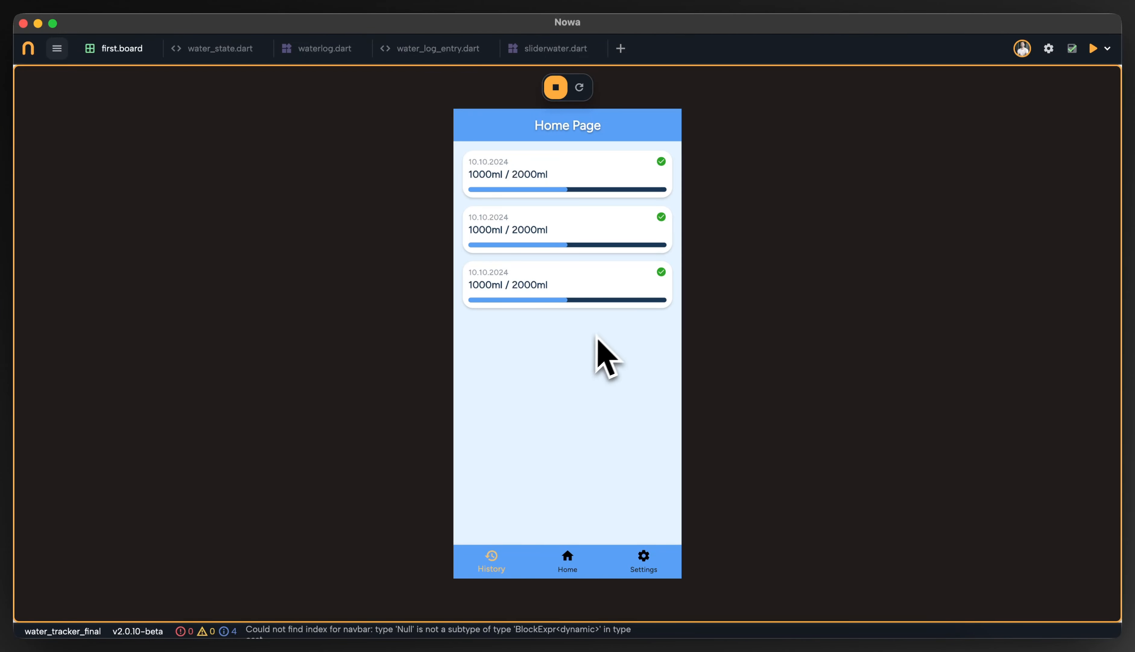
{"action": "left_click", "coordinate": [570, 563]}
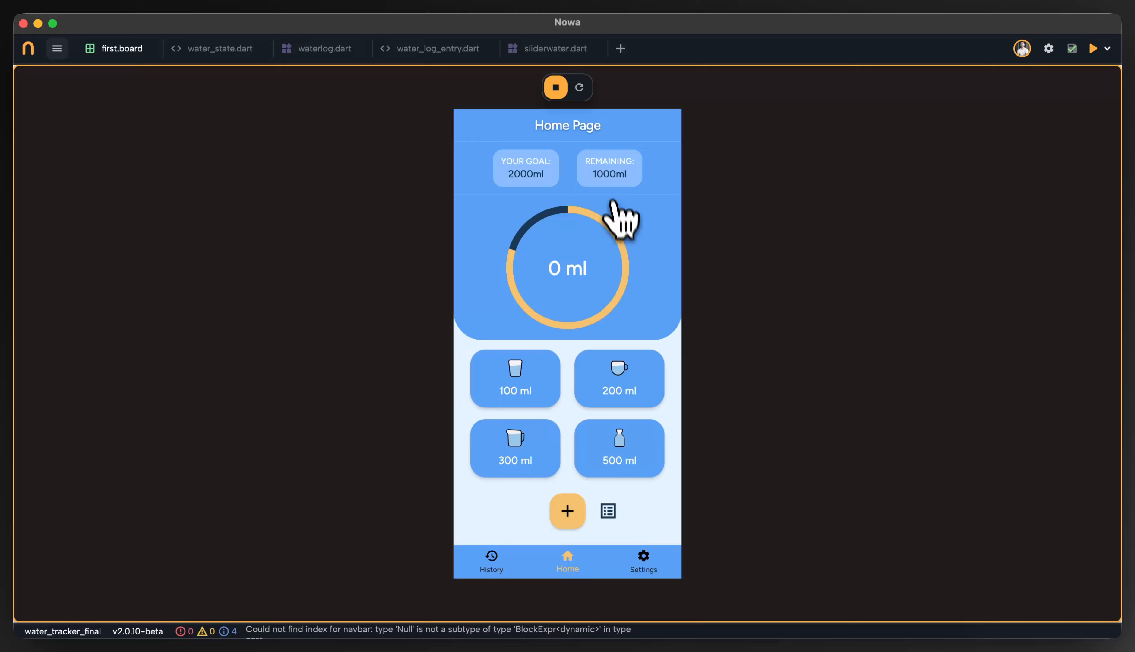
{"action": "left_click", "coordinate": [556, 87]}
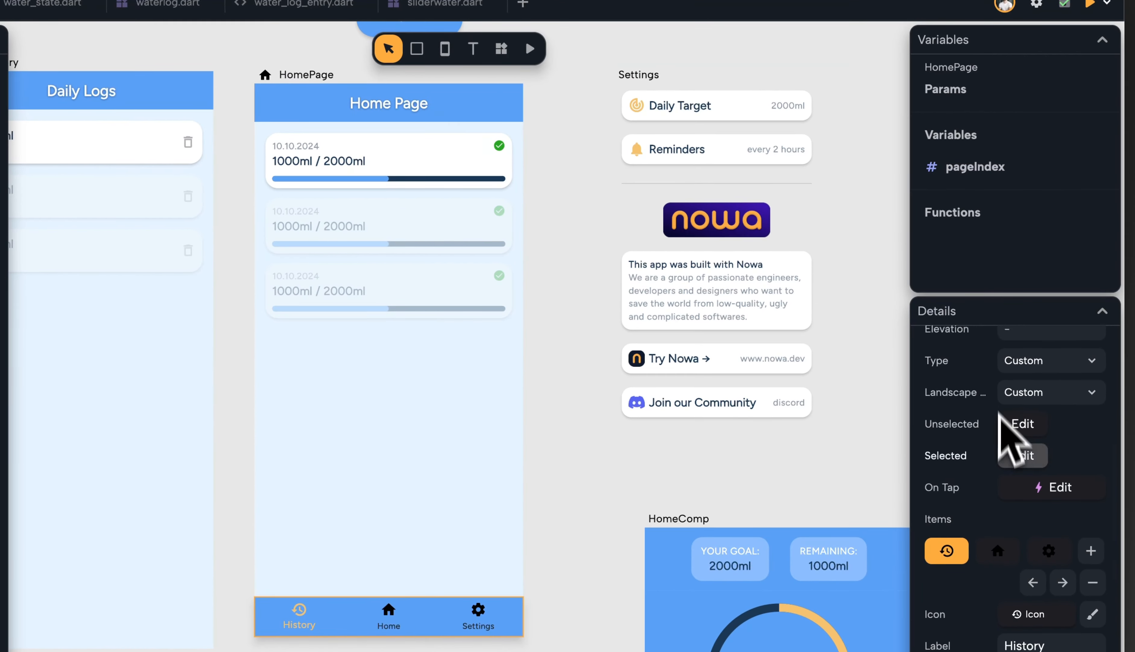
Review the IndexedStack and navigation bar index links, then run the app and open the Home tab
{"action": "scroll", "coordinate": [1014, 431], "scroll_direction": "up", "scroll_amount": 3}
{"action": "left_click", "coordinate": [472, 333]}
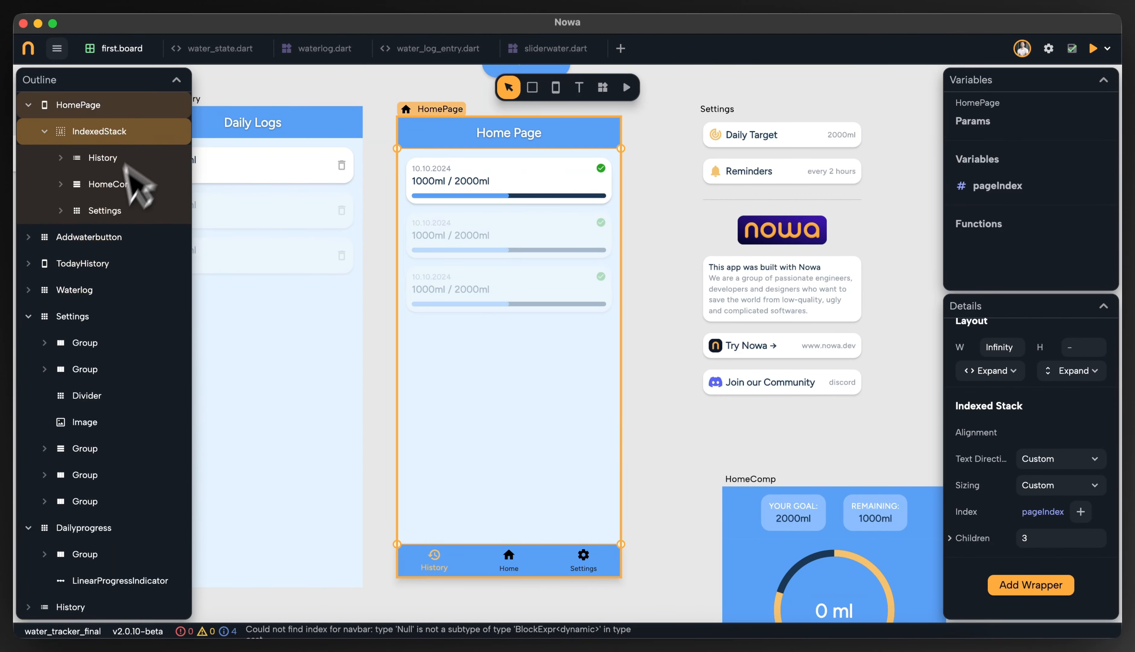
{"action": "left_click", "coordinate": [573, 559]}
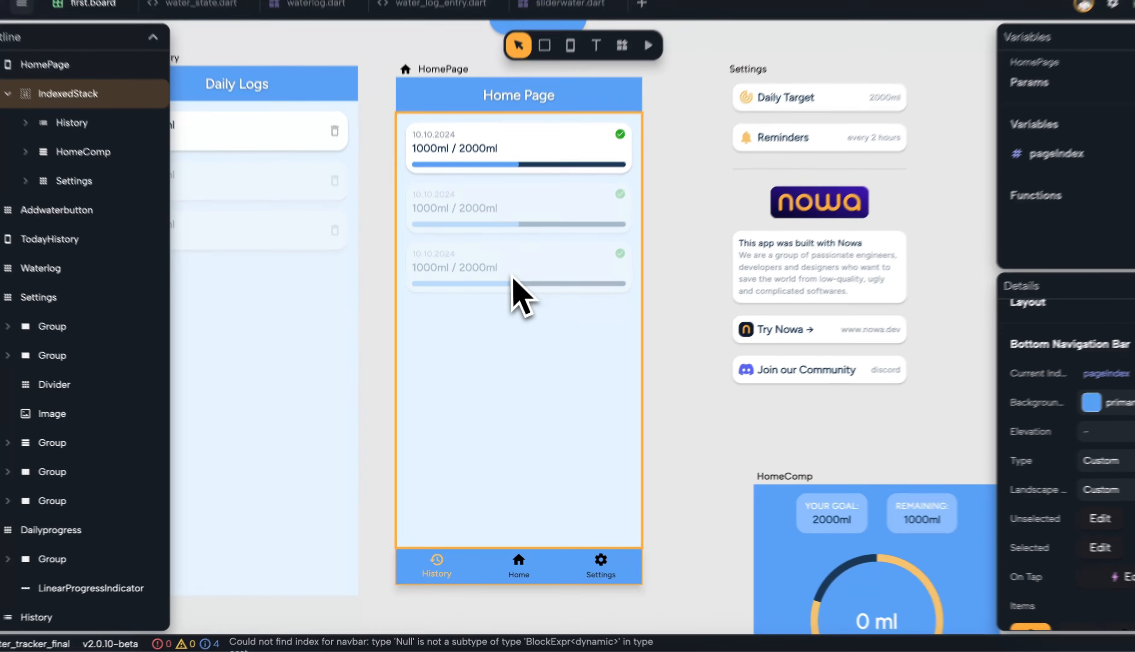
{"action": "left_click", "coordinate": [509, 284]}
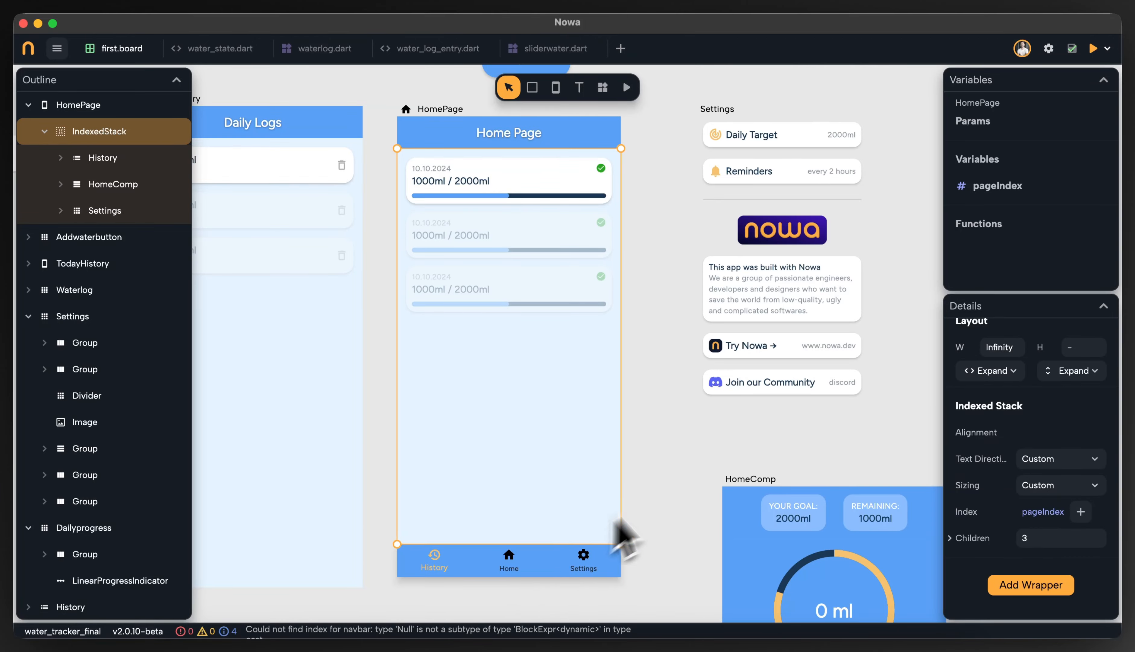
{"action": "left_click", "coordinate": [658, 495]}
{"action": "left_click", "coordinate": [626, 88]}
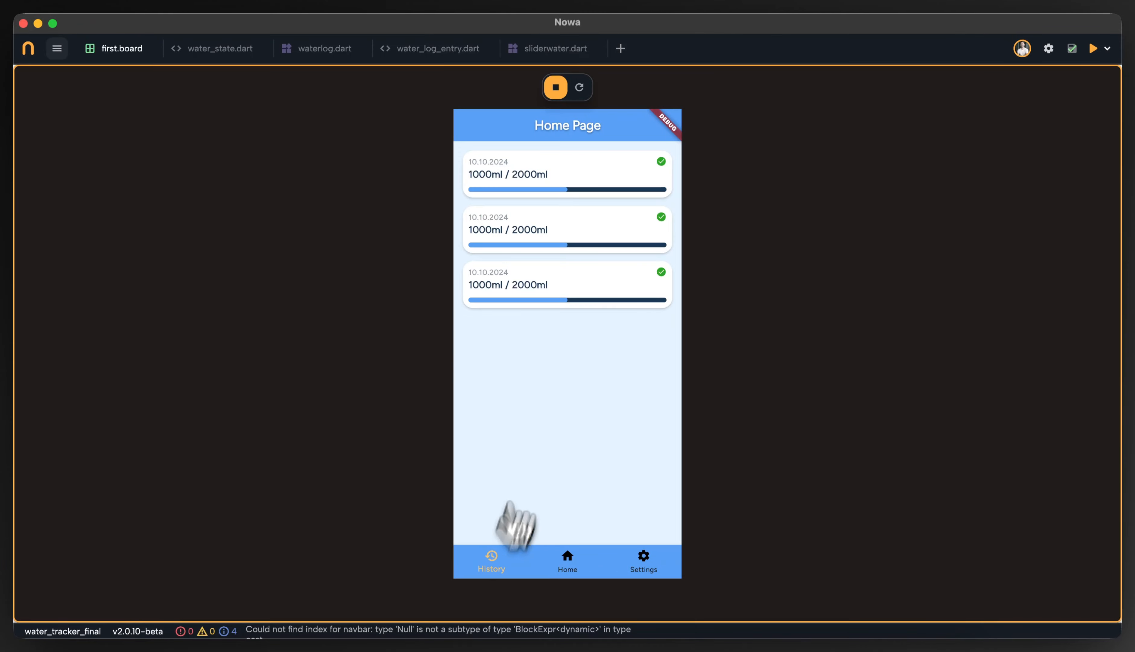
{"action": "left_click", "coordinate": [568, 561]}
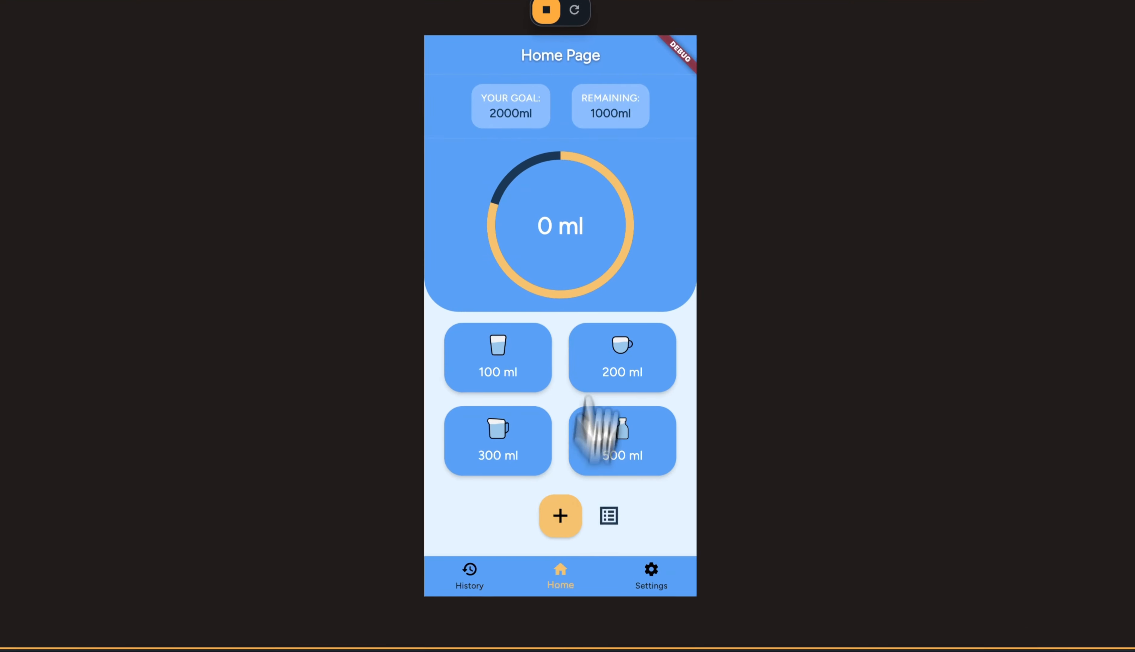
Stop the running app and set the HomePage pageIndex variable's default value to 1
{"action": "left_click", "coordinate": [554, 77]}
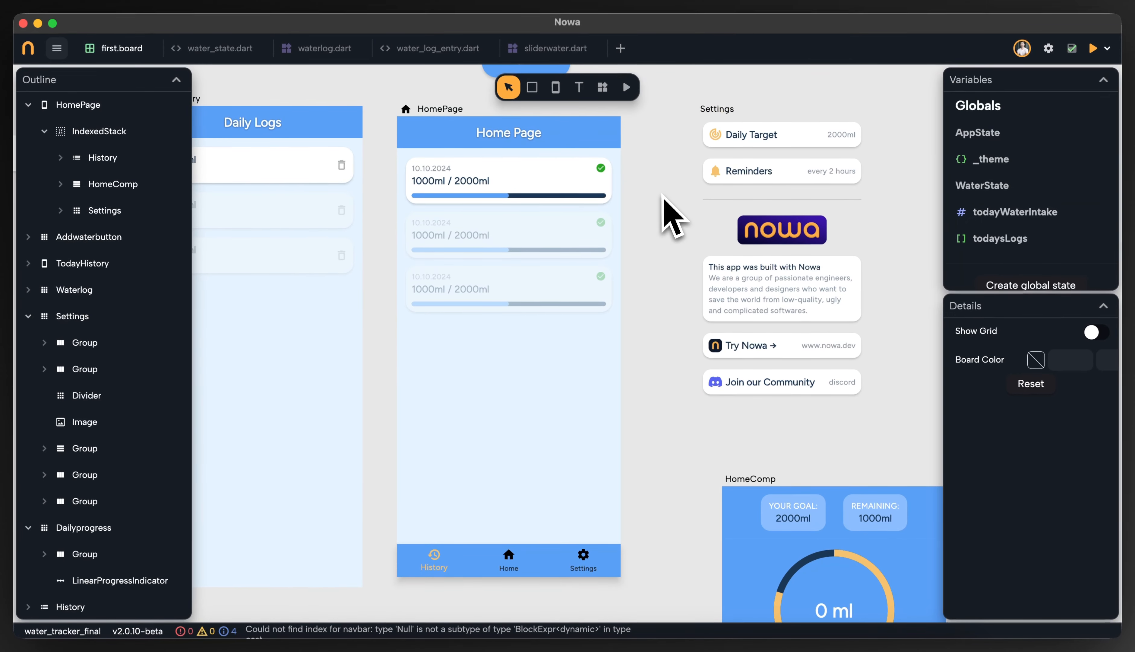
{"action": "left_click", "coordinate": [571, 223]}
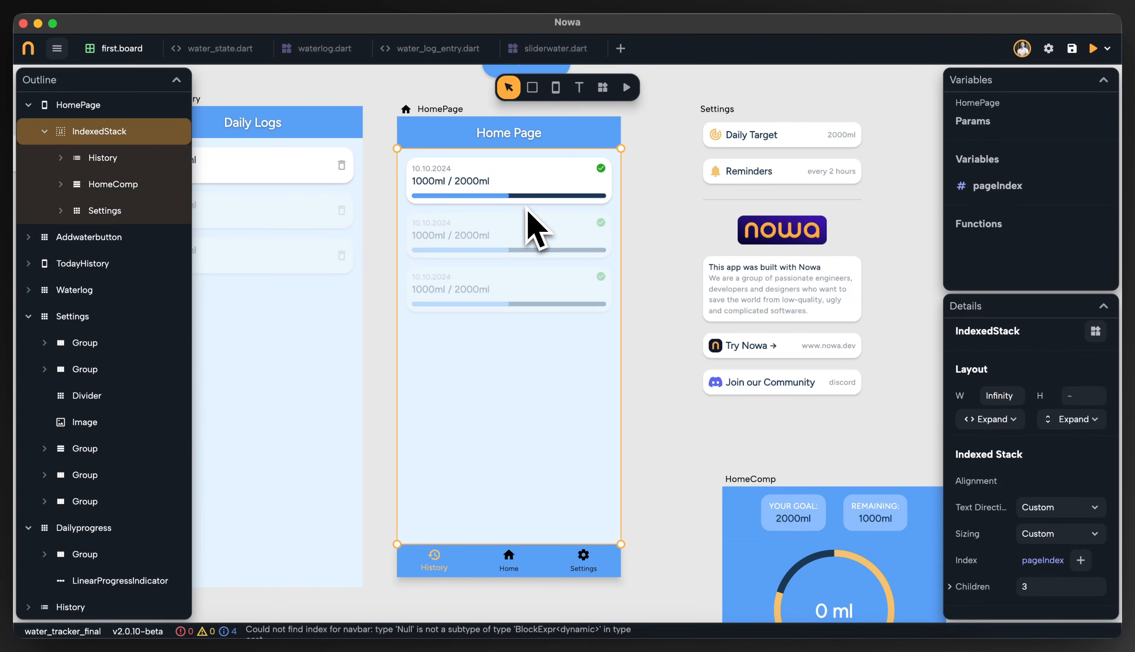
{"action": "left_click", "coordinate": [978, 186]}
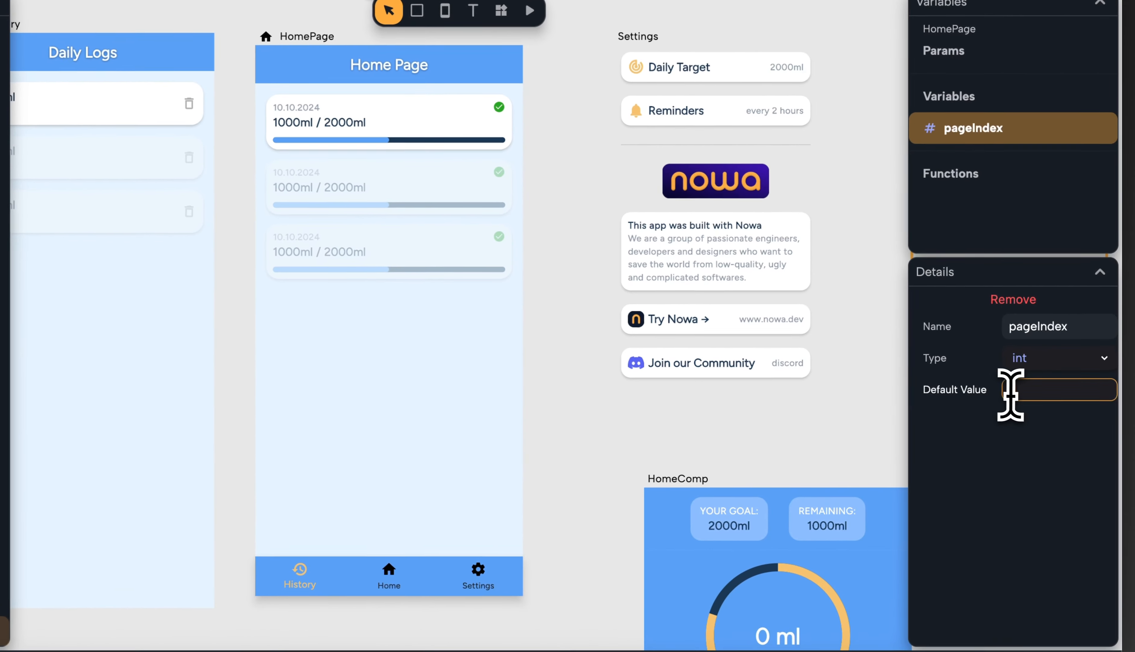
{"action": "left_click", "coordinate": [1034, 405]}
{"action": "key", "text": "BackSpace"}
{"action": "type", "text": "1"}
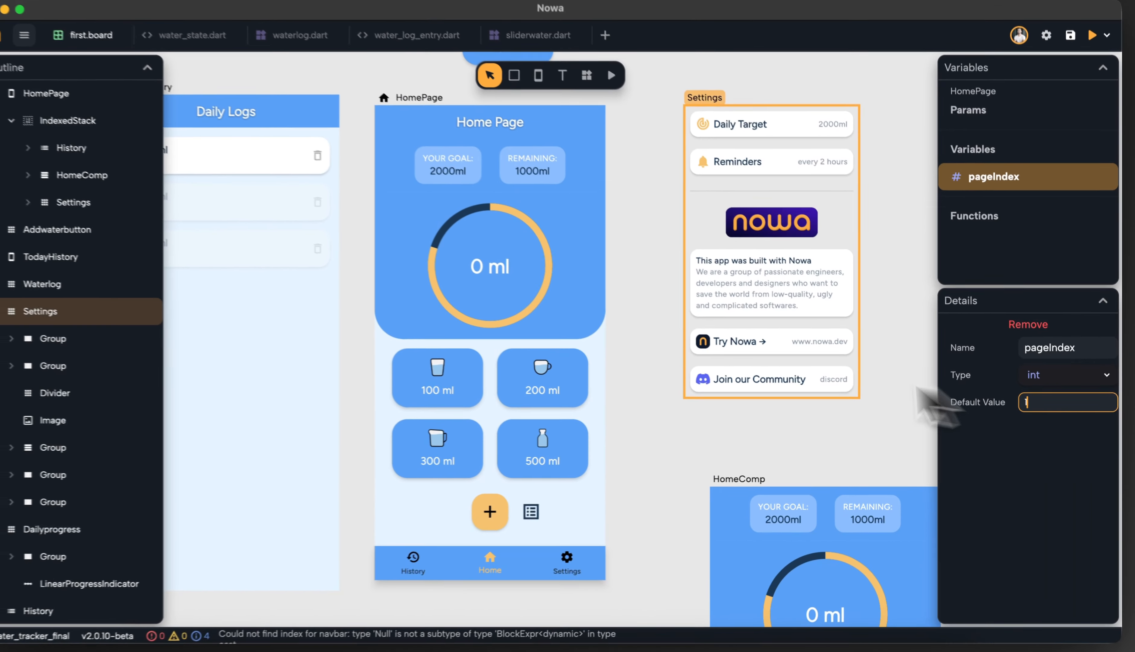
Run the app, switch between the History, Home and Settings tabs from the Home start page, then stop it
{"action": "left_click", "coordinate": [595, 331]}
{"action": "scroll", "coordinate": [687, 360], "scroll_direction": "down", "scroll_amount": 1}
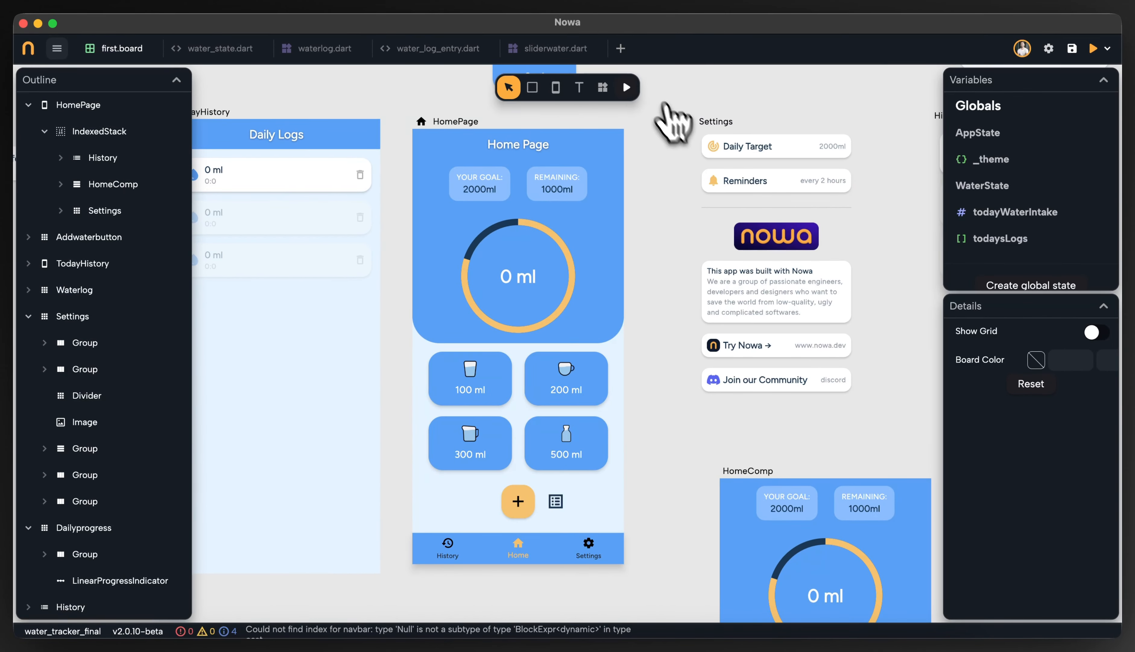
{"action": "left_click", "coordinate": [626, 87]}
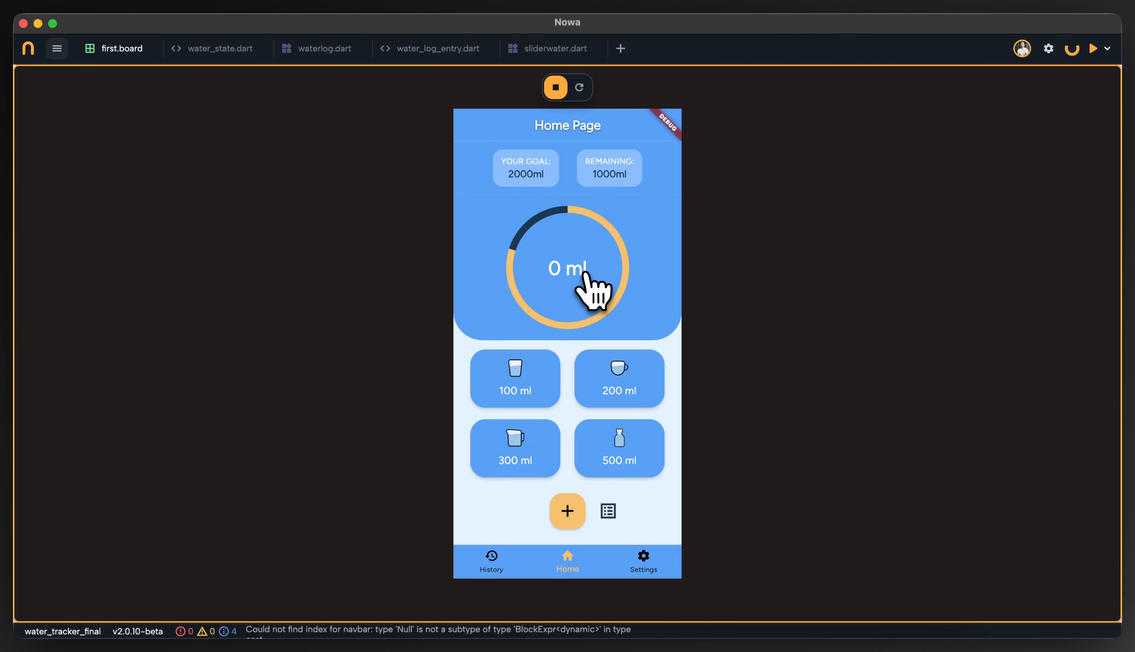
{"action": "left_click", "coordinate": [494, 558]}
{"action": "left_click", "coordinate": [554, 557]}
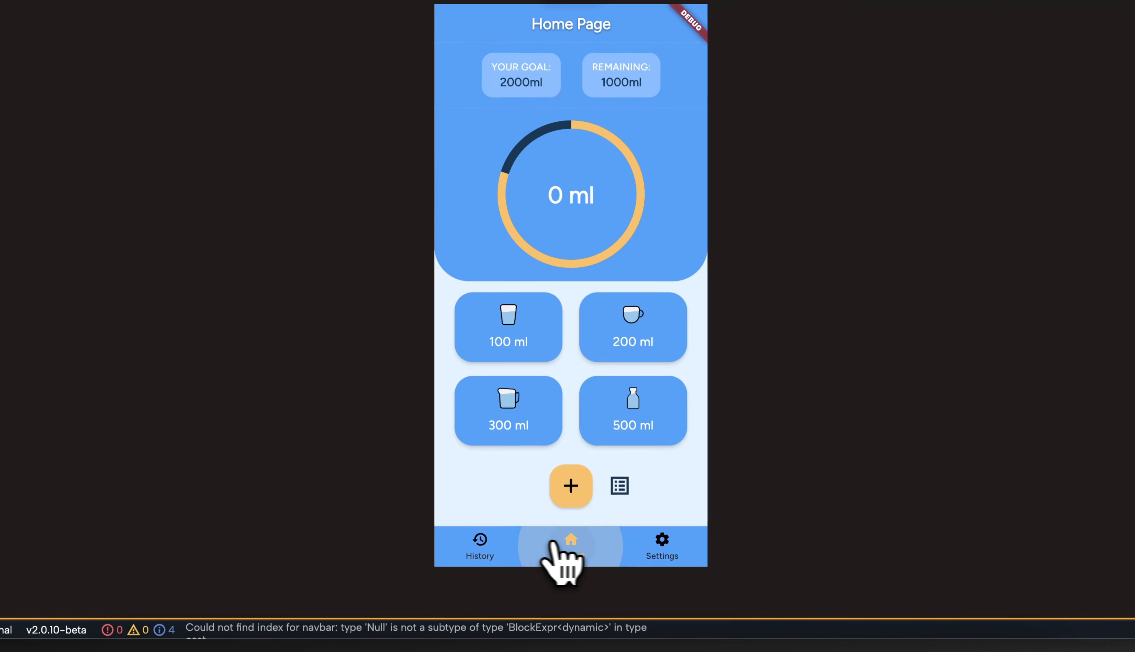
{"action": "left_click", "coordinate": [649, 543]}
{"action": "left_click", "coordinate": [514, 543]}
{"action": "left_click", "coordinate": [569, 547]}
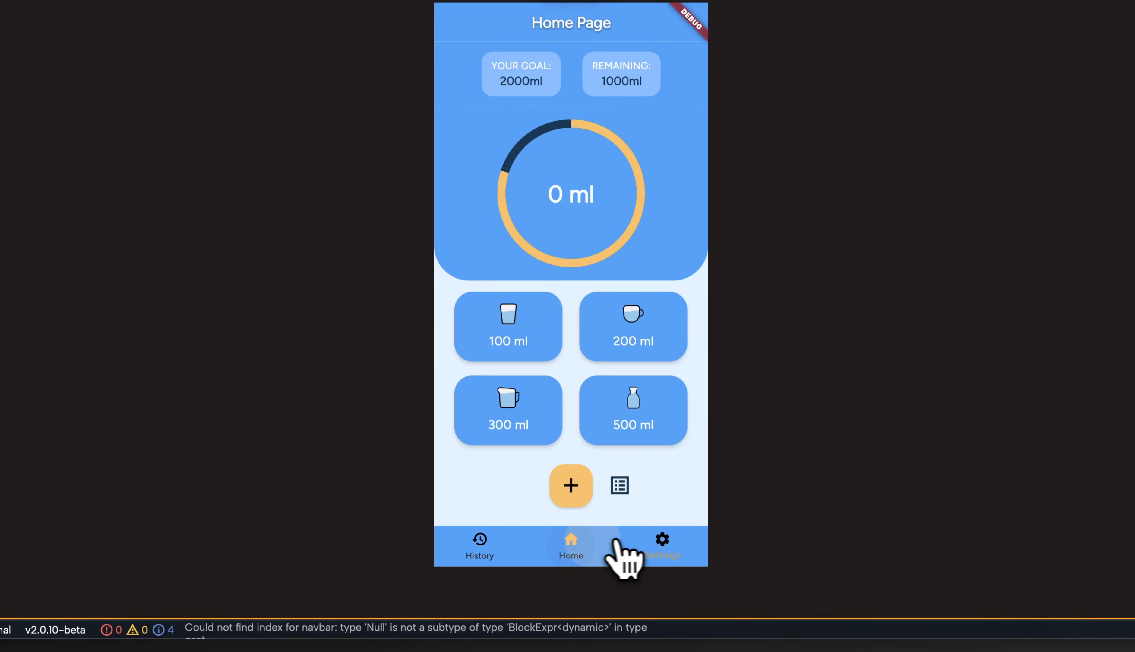
{"action": "left_click", "coordinate": [484, 548]}
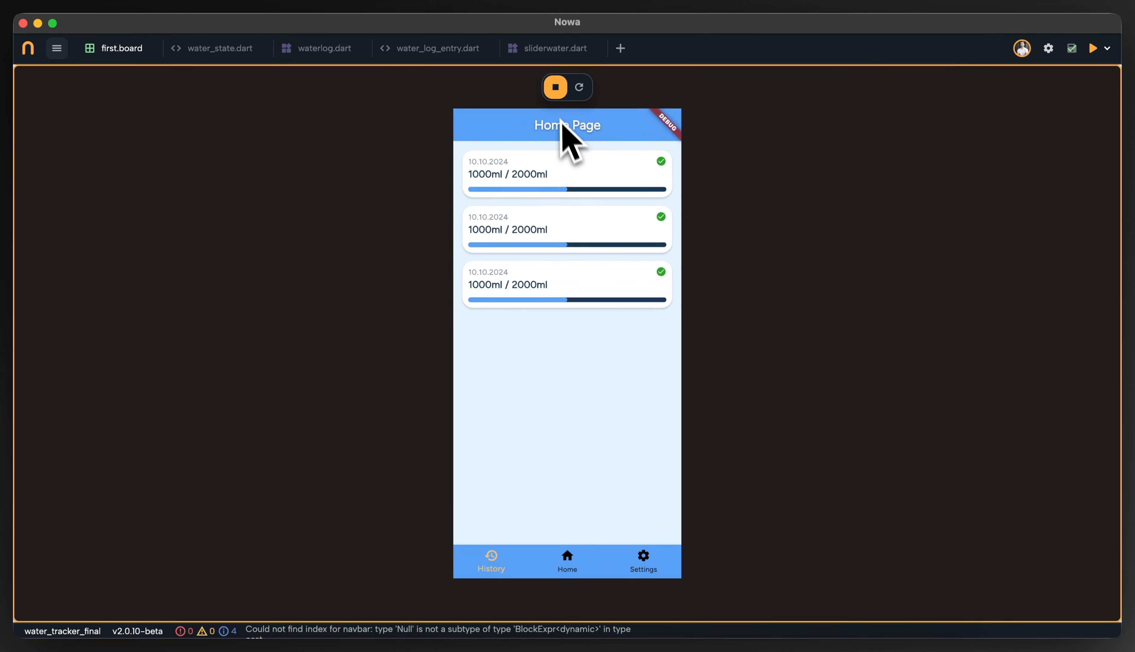
{"action": "left_click", "coordinate": [556, 87]}
{"action": "scroll", "coordinate": [689, 417], "scroll_direction": "down", "scroll_amount": 2}
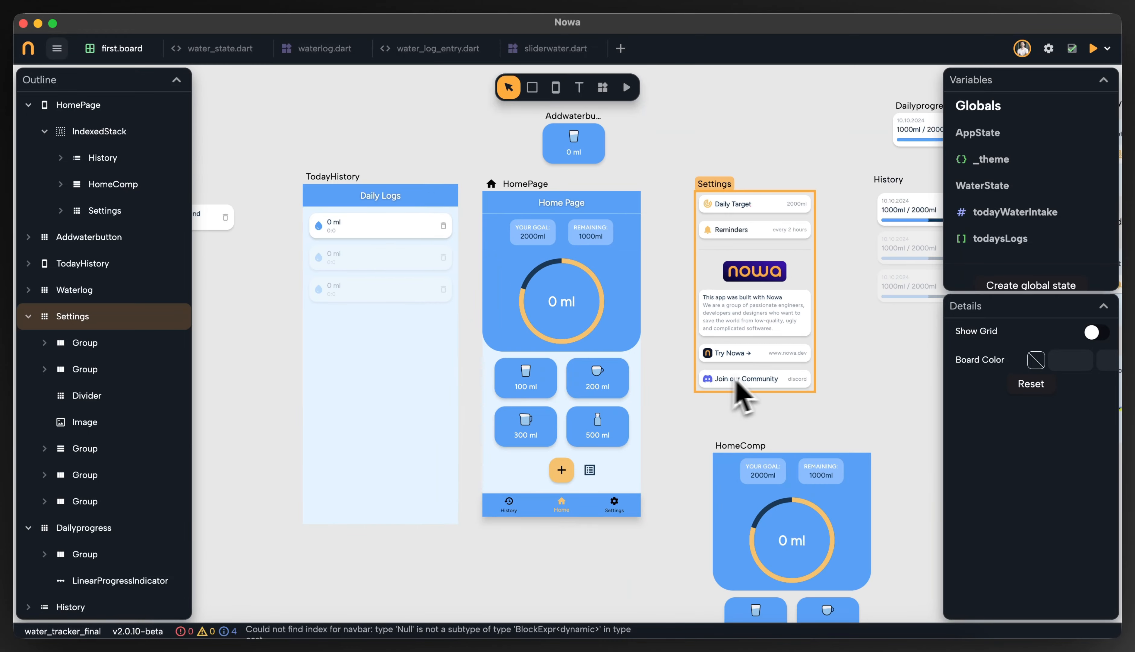
{"action": "scroll", "coordinate": [737, 393], "scroll_direction": "right", "scroll_amount": 10}
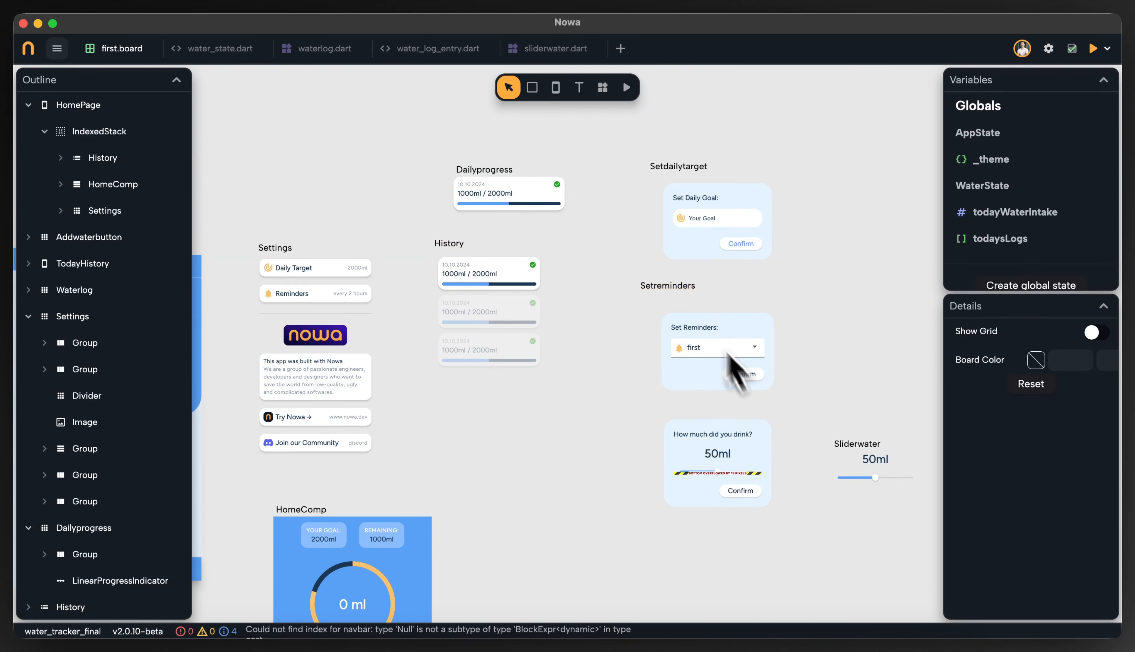
{"action": "scroll", "coordinate": [735, 368], "scroll_direction": "left", "scroll_amount": 10}
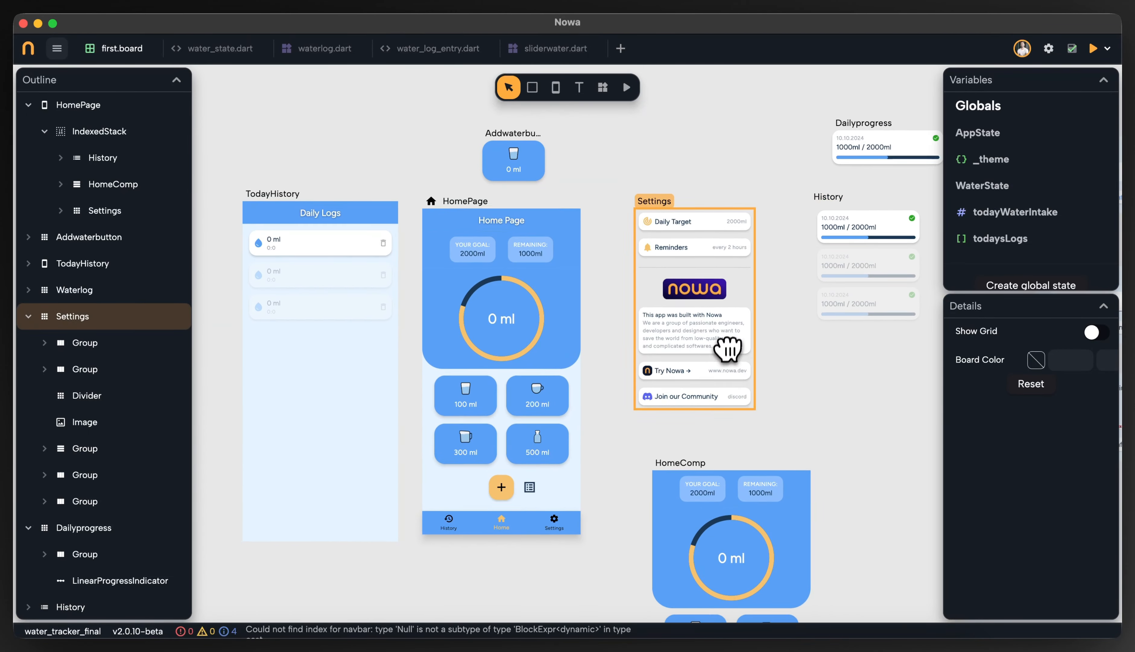
{"action": "scroll", "coordinate": [727, 349], "scroll_direction": "left", "scroll_amount": 4}
{"action": "scroll", "coordinate": [750, 369], "scroll_direction": "up", "scroll_amount": 2}
{"action": "scroll", "coordinate": [676, 422], "scroll_direction": "up", "scroll_amount": 1}
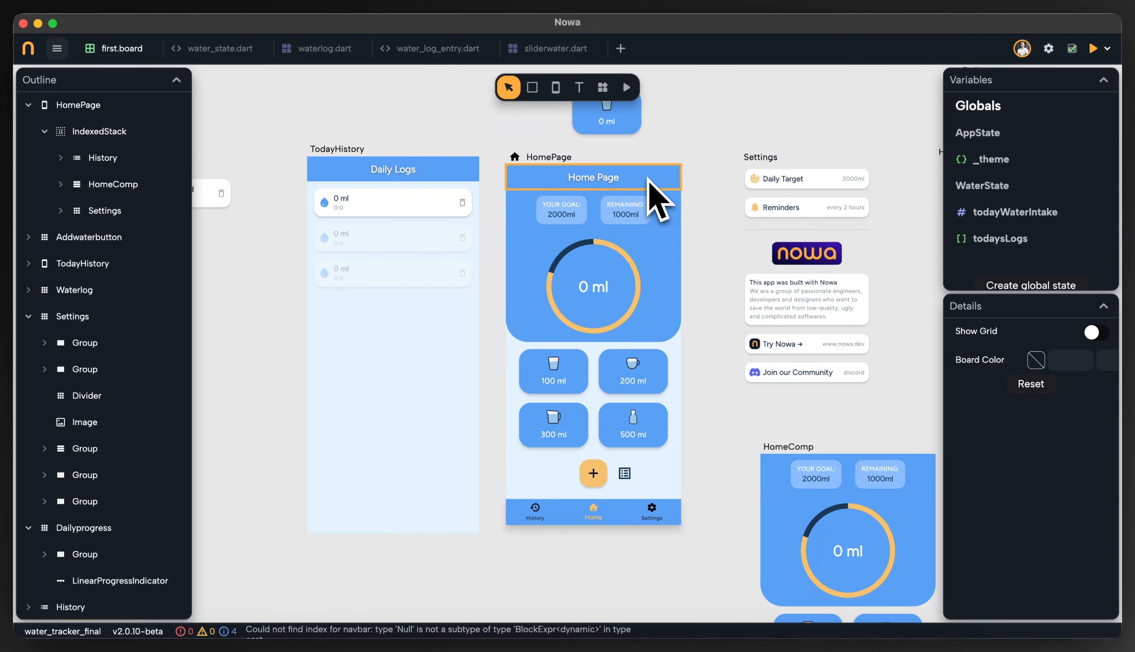